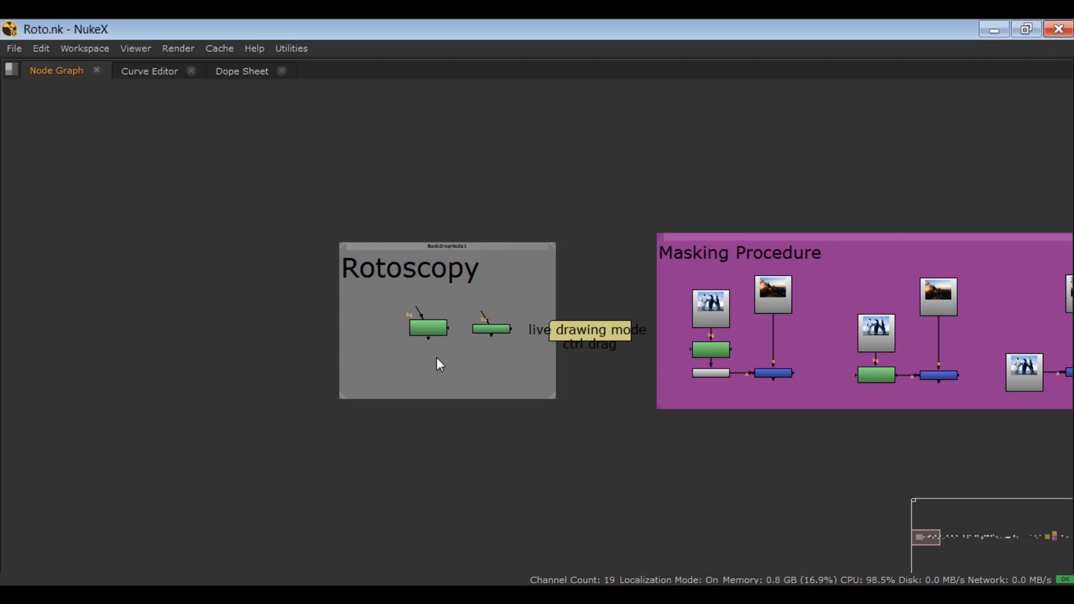
Step: Move the Roto1 and RotoPaint1 nodes closer together inside the Rotoscopy backdrop and leave both deselected
scroll(437, 358, up, 6)
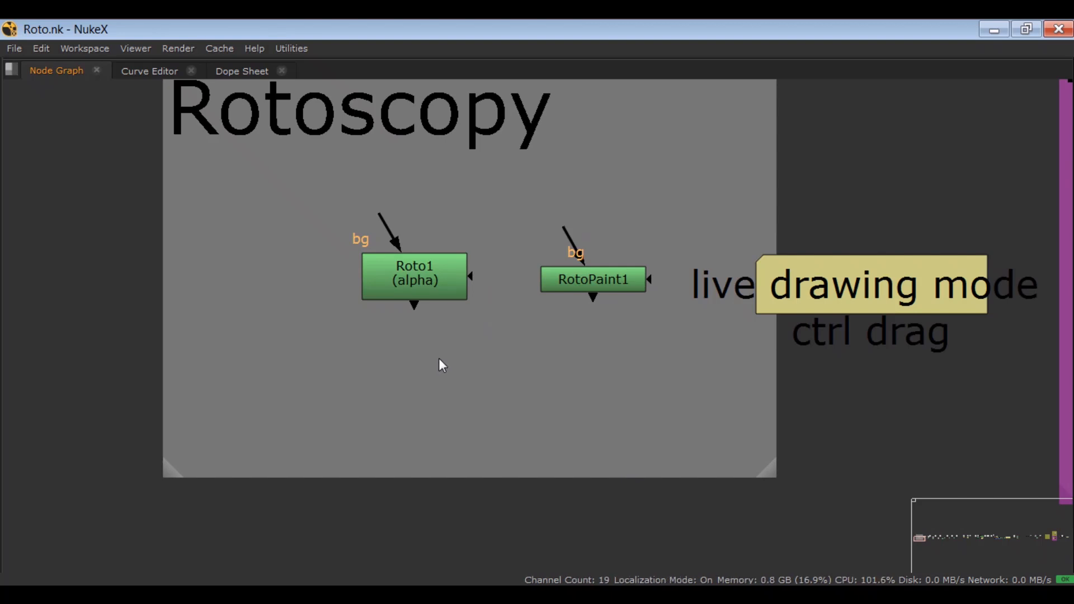
mouse_move(416, 336)
mouse_down()
mouse_move(435, 378)
mouse_move(407, 339)
mouse_up()
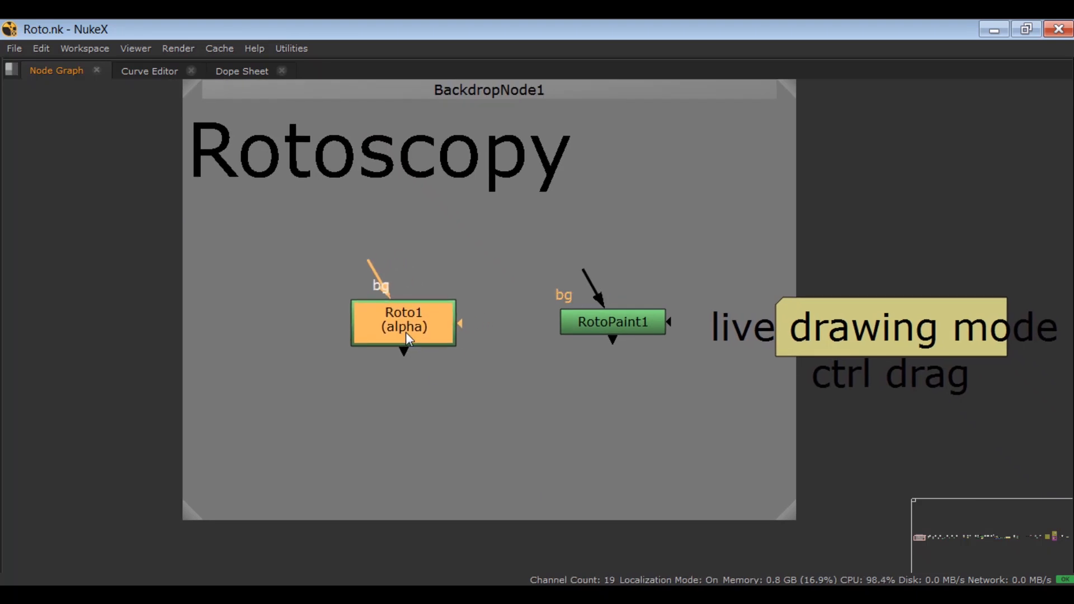
drag(601, 325, 562, 329)
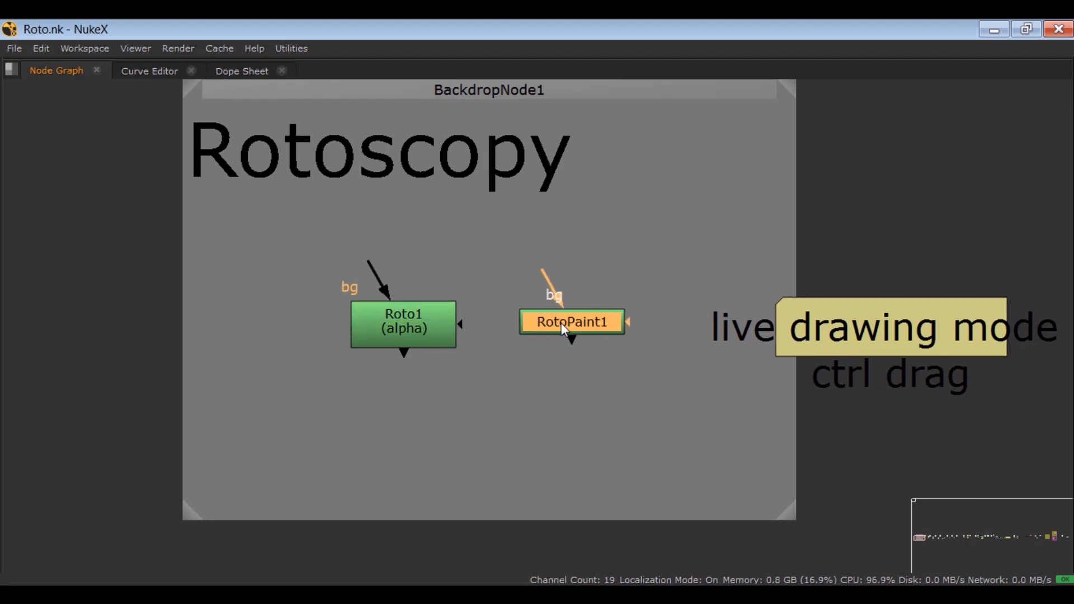
click(493, 390)
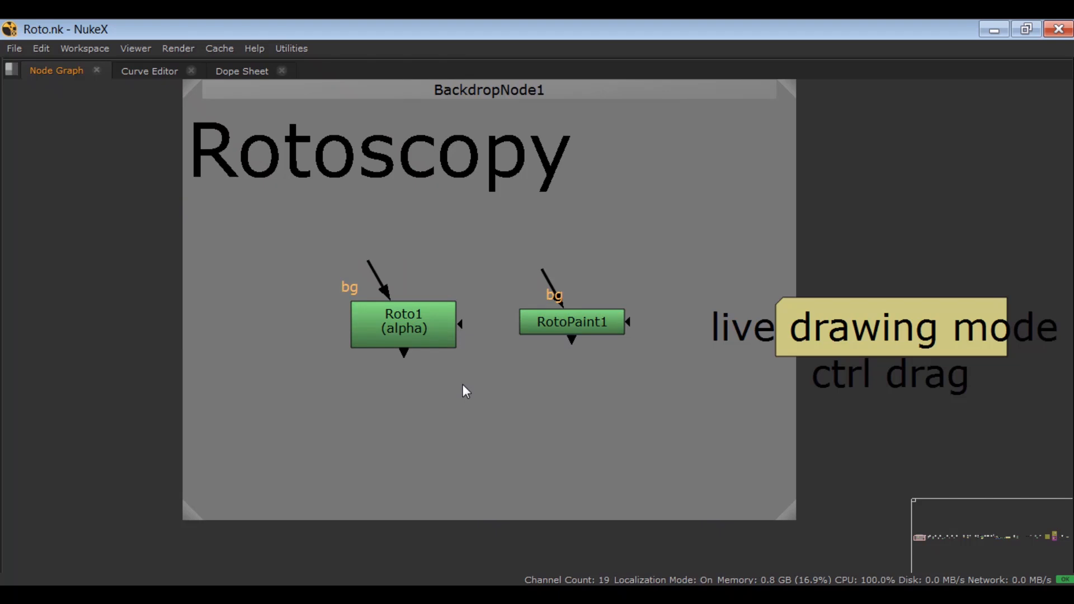
Step: Search the available nodes for "roto", browse the Roto and RotoPaint entries, and dismiss the search without adding a node
key(Tab)
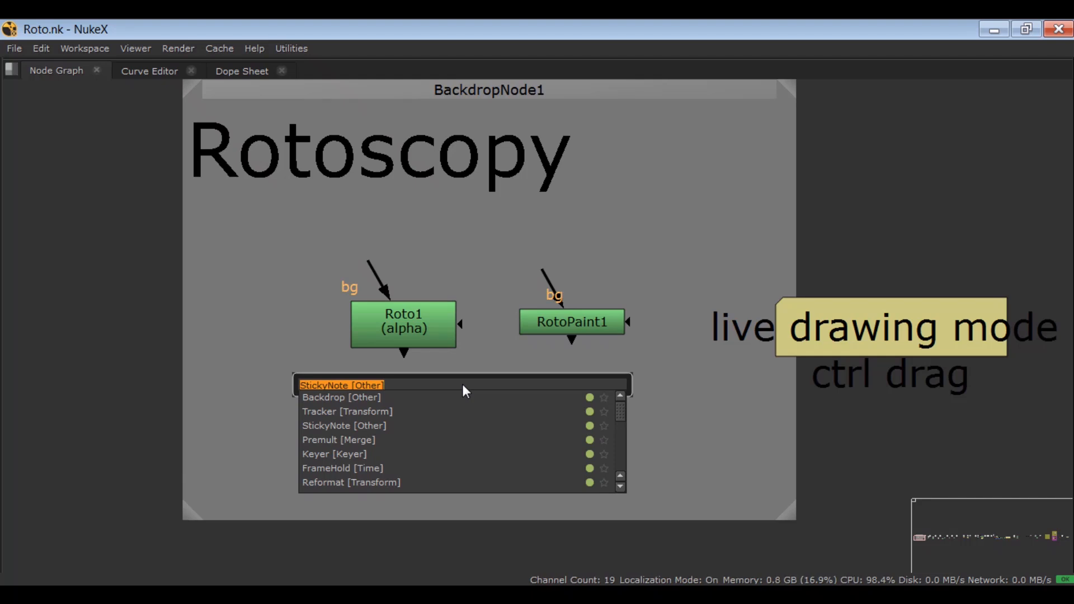
text(roto)
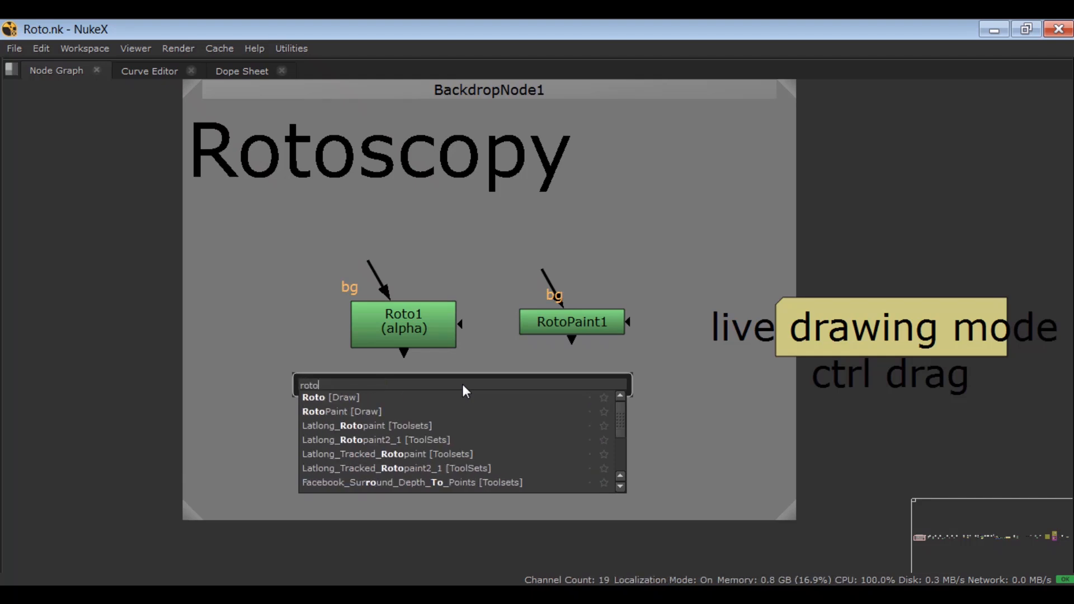
key(Down)
key(Down)
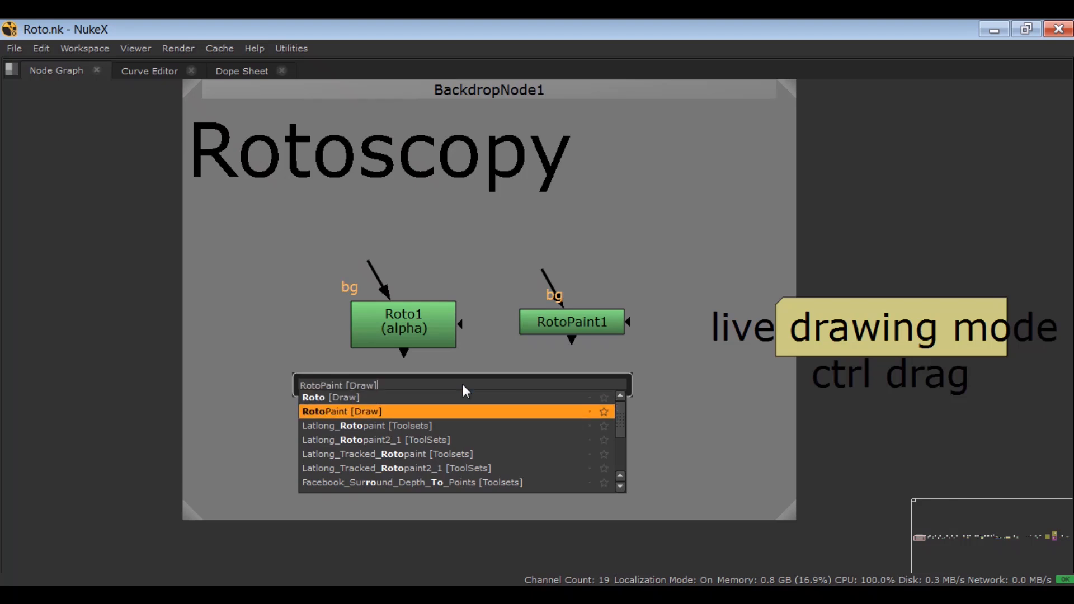
key(Escape)
Step: Move Roto1 slightly up, and add a new Roto node and a new RotoPaint node below the existing pair
drag(400, 315, 401, 288)
click(378, 401)
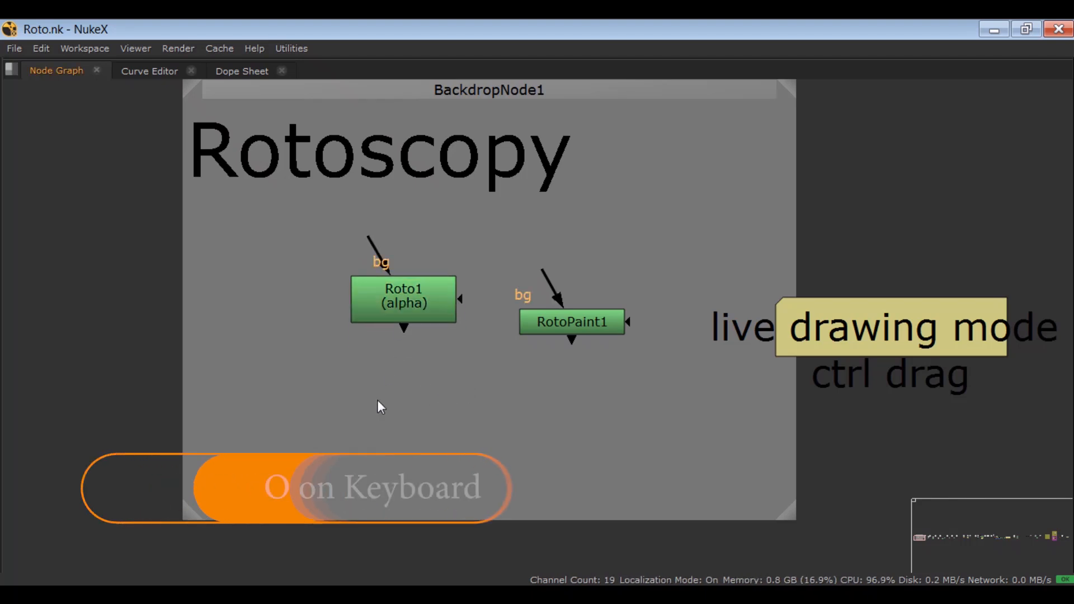
key(o)
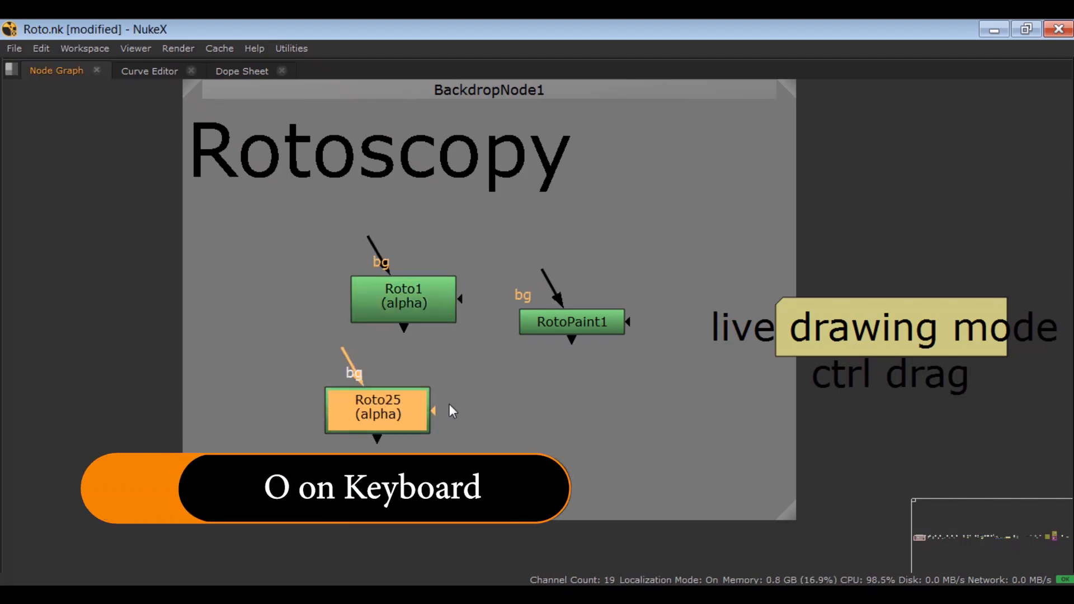
click(562, 405)
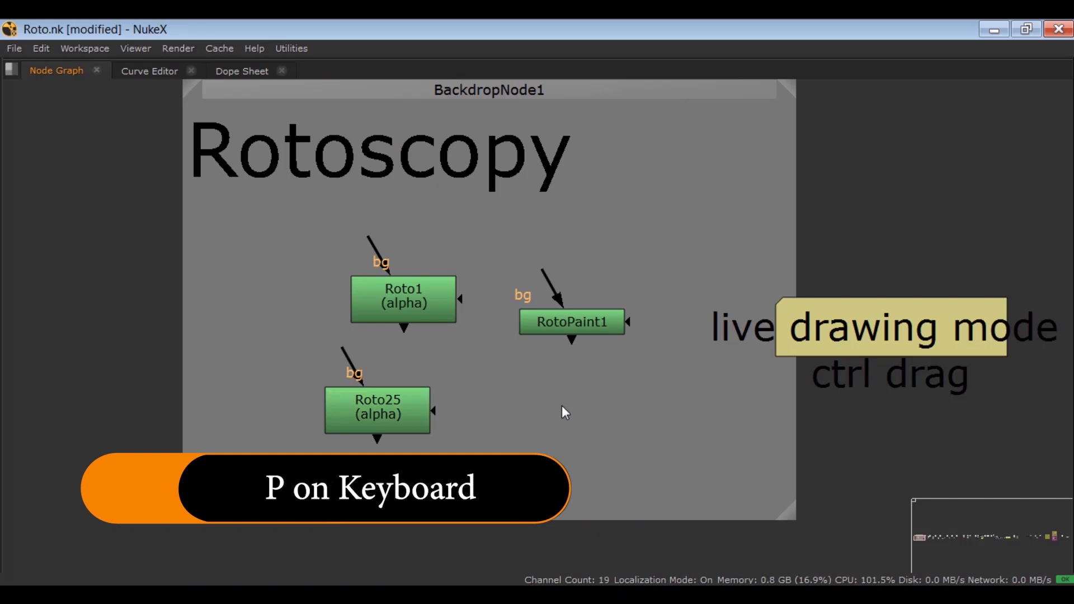
key(p)
Step: Delete the newly added Roto and RotoPaint nodes together
drag(681, 355, 300, 485)
key(Delete)
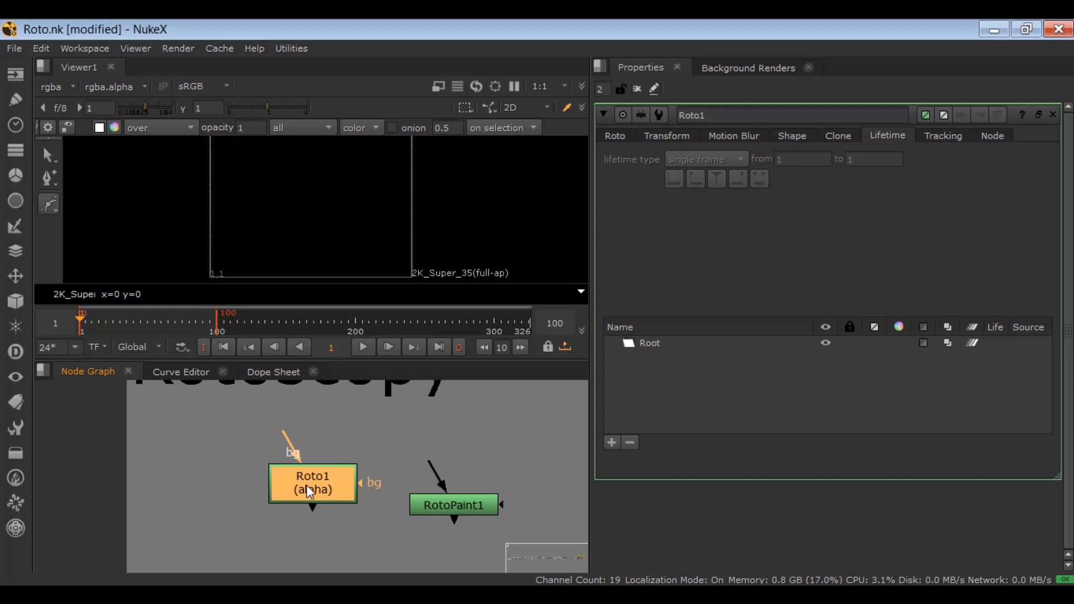
Step: Review Roto1's selection tools, trying Select Feather Points and making Select All the active tool
click(326, 438)
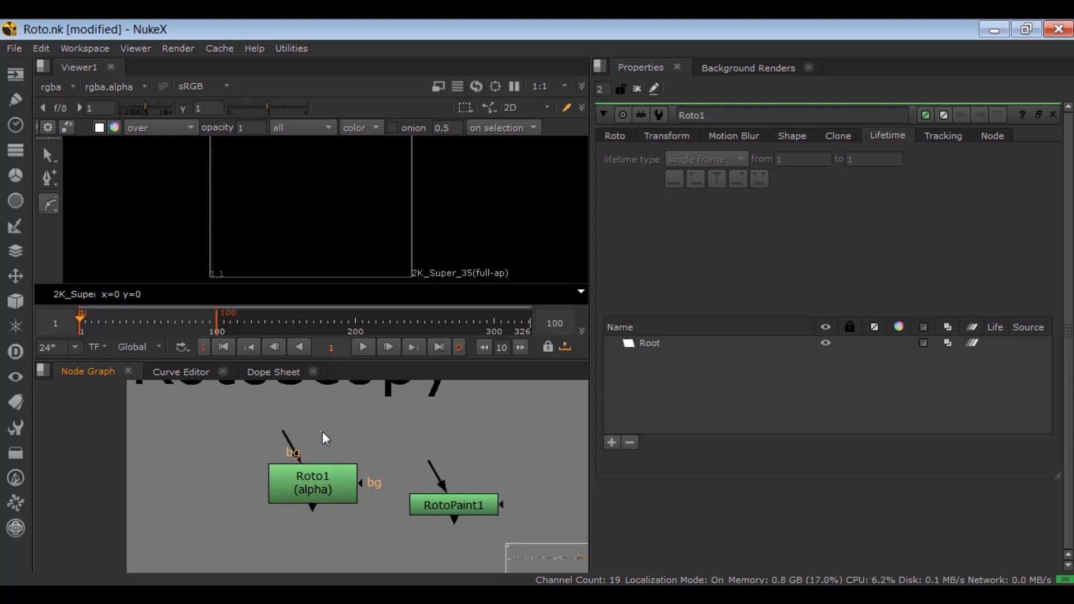
mouse_move(290, 440)
mouse_down()
mouse_move(313, 423)
mouse_move(232, 434)
mouse_move(269, 422)
mouse_move(297, 435)
mouse_up()
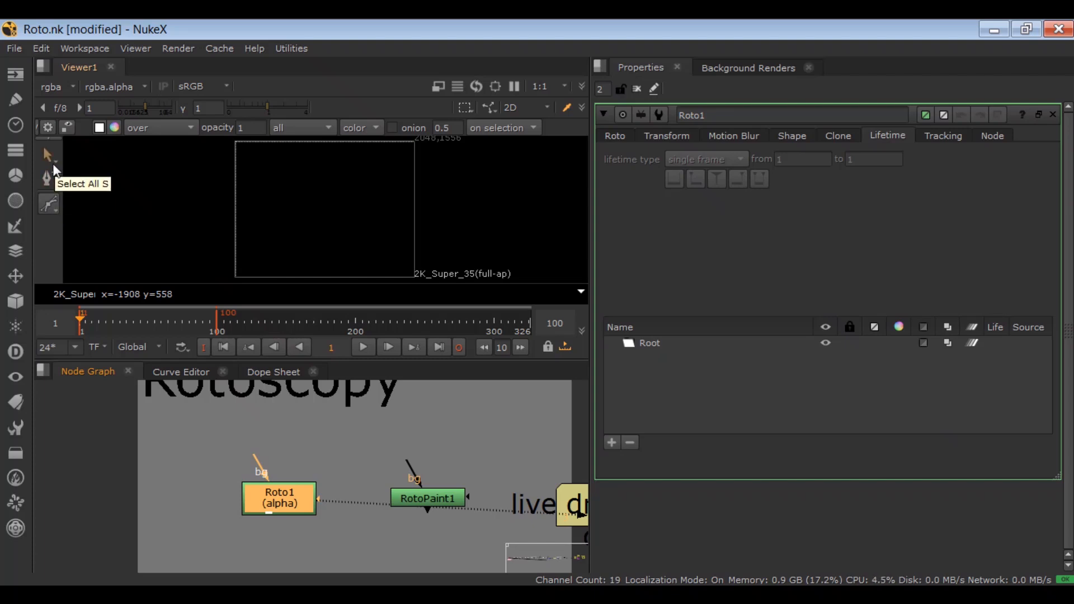
click(50, 152)
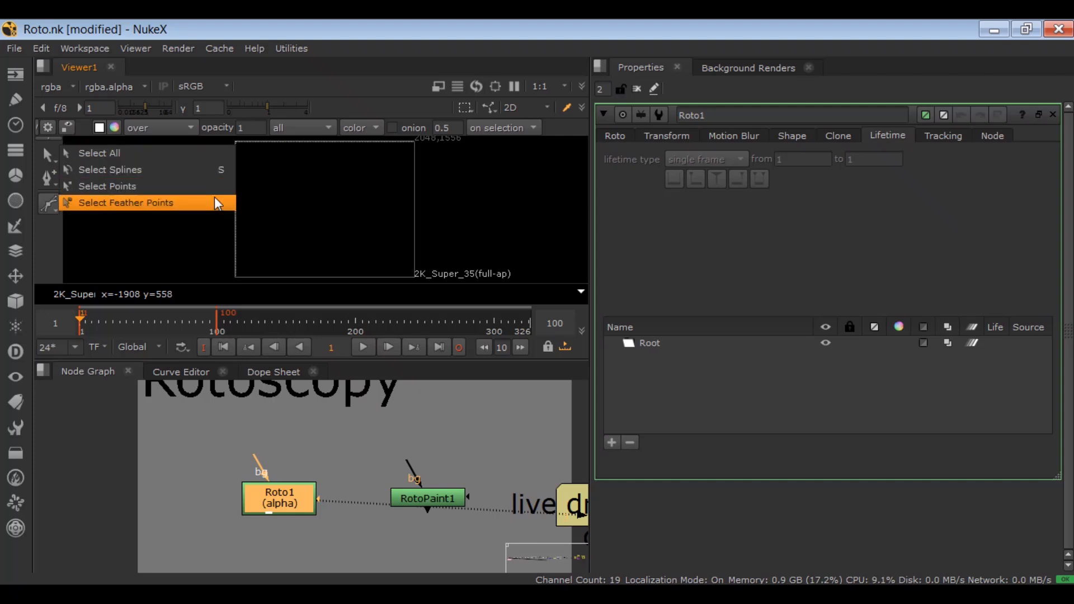
click(214, 198)
click(48, 153)
click(80, 150)
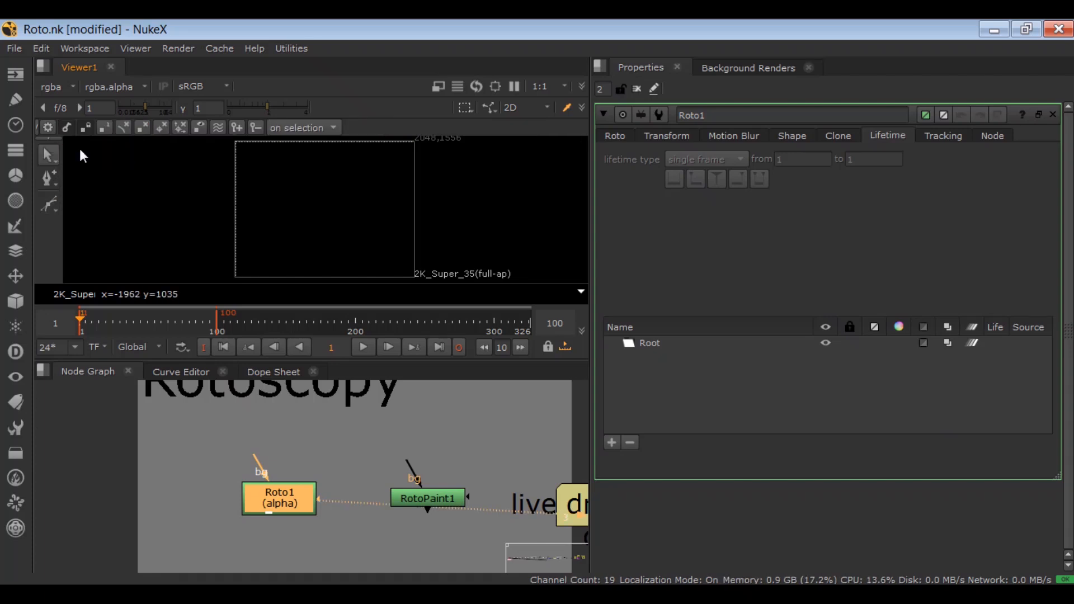
Step: Examine Roto1's point-editing tools from Add Points to Remove Feather, and its shape tools from Bezier to Open Spline
click(52, 176)
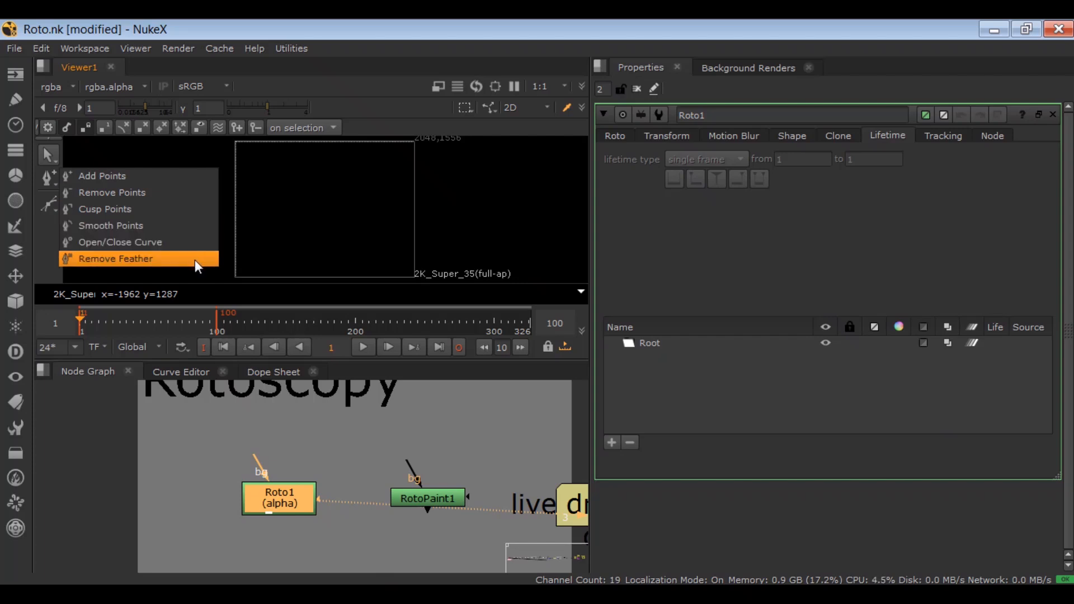
click(247, 214)
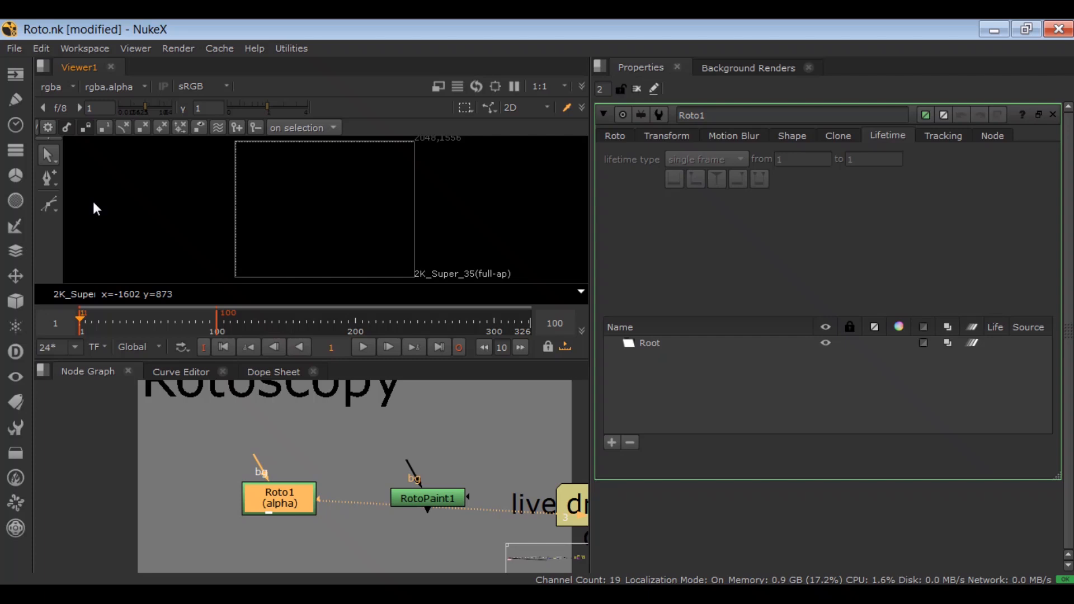
click(55, 203)
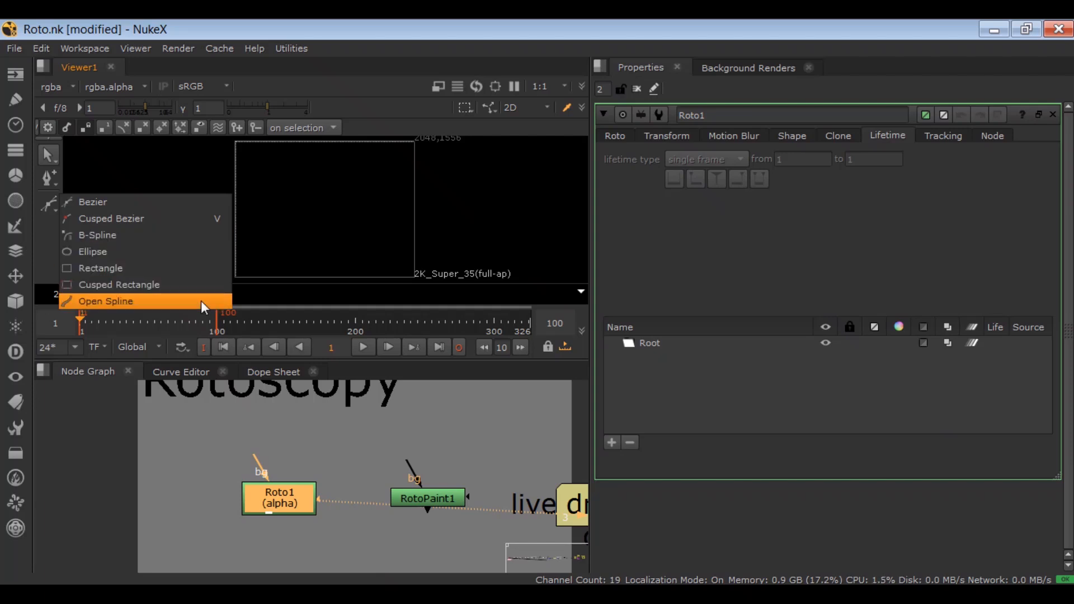
click(277, 242)
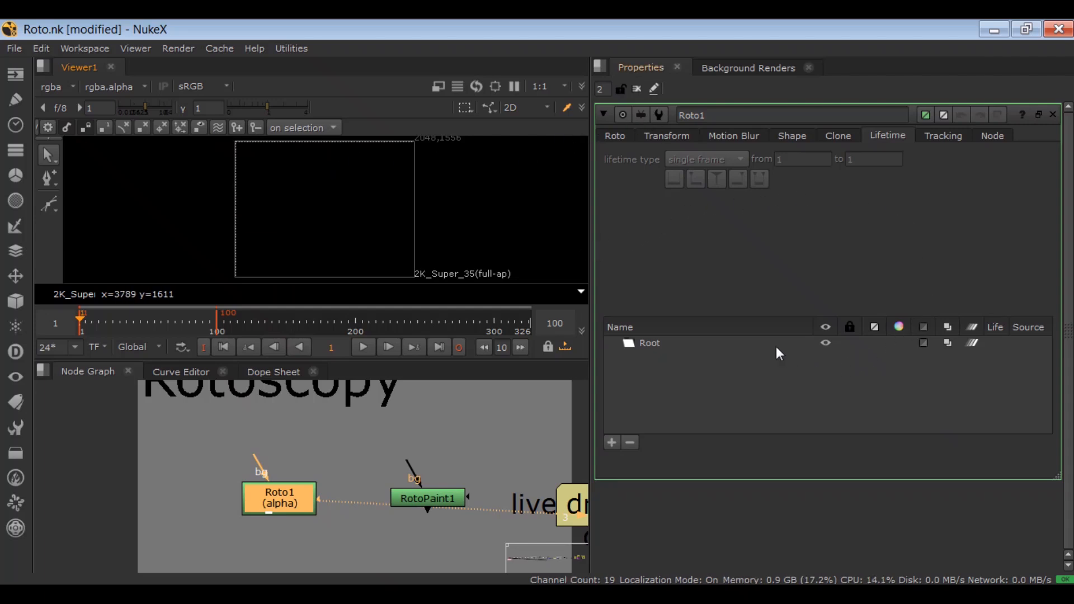
Step: Look through Roto1's Transform, Motion Blur, Shape, Clone, Lifetime and Tracking properties, returning to its main Roto settings
click(615, 136)
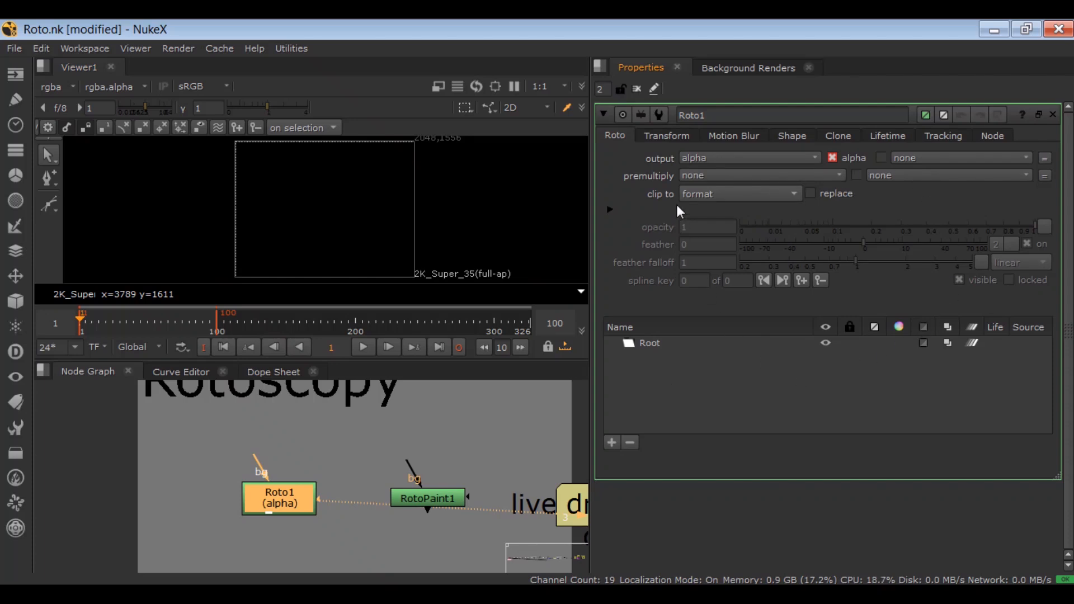
click(660, 141)
click(735, 134)
click(806, 134)
click(833, 134)
click(898, 136)
click(943, 136)
click(614, 136)
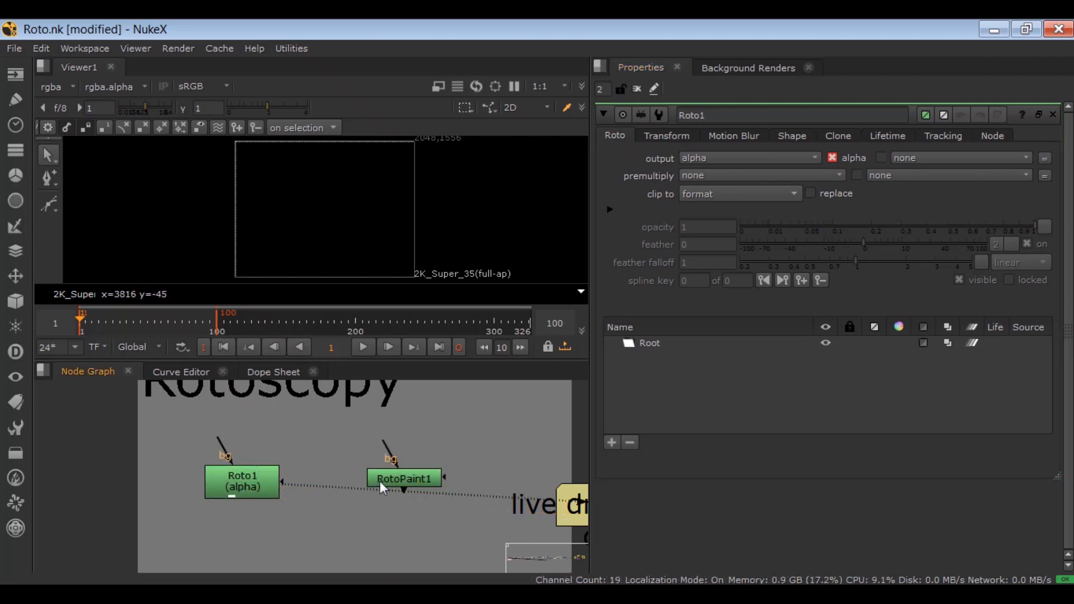
Step: Open RotoPaint1's properties and enlarge the viewer to show its full set of tools
click(383, 482)
double_click(382, 482)
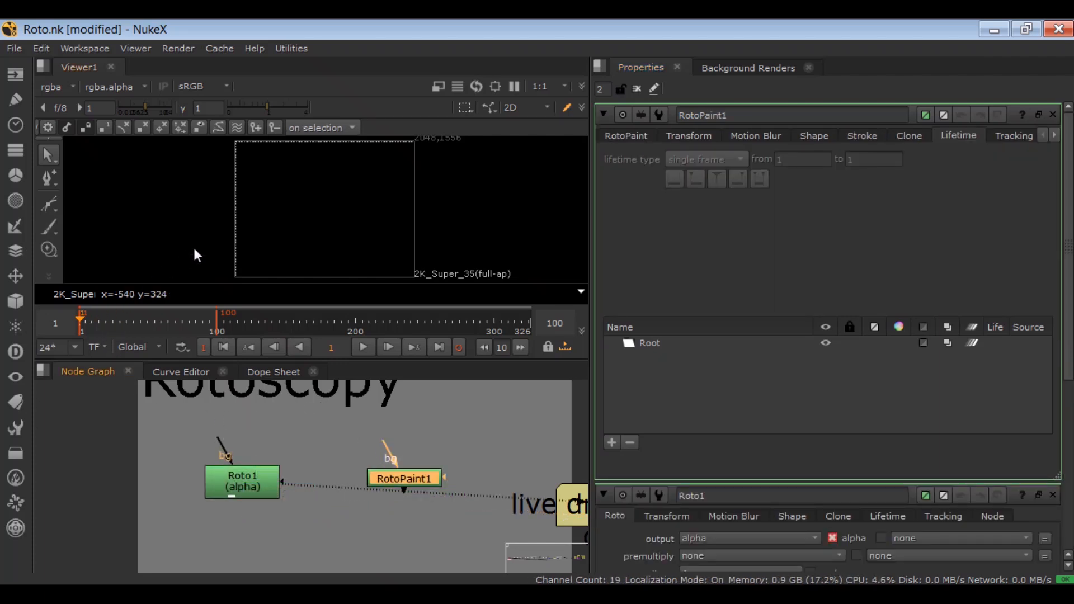
key(space)
drag(176, 374, 146, 360)
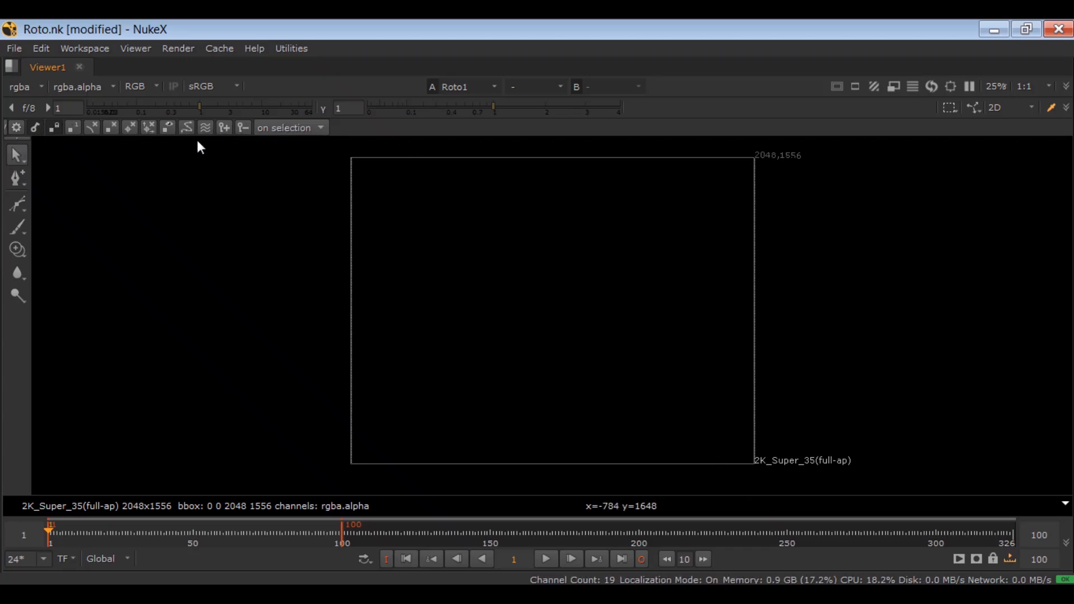
Step: Examine RotoPaint1's paint tools: Brush and Eraser, Clone and Reveal, Blur, Sharpen and Smear, and Dodge and Burn
right_click(21, 223)
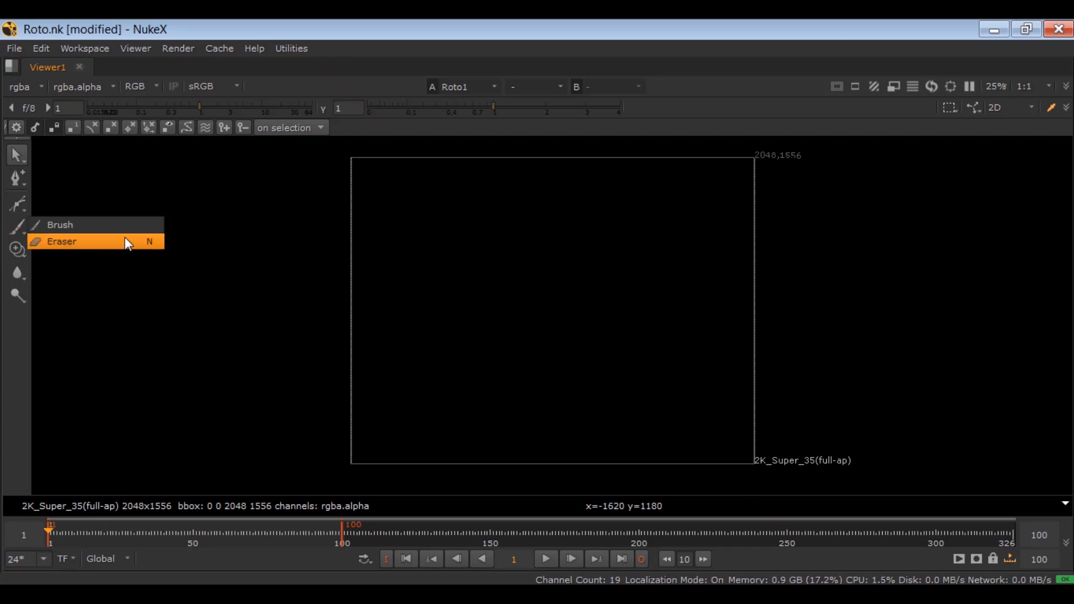
click(242, 241)
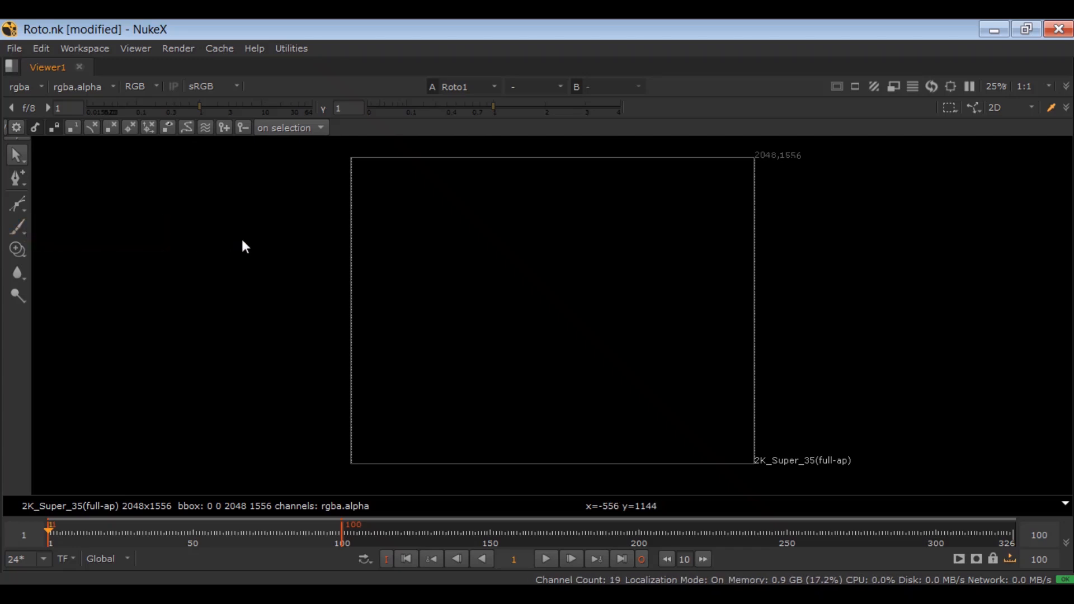
right_click(23, 247)
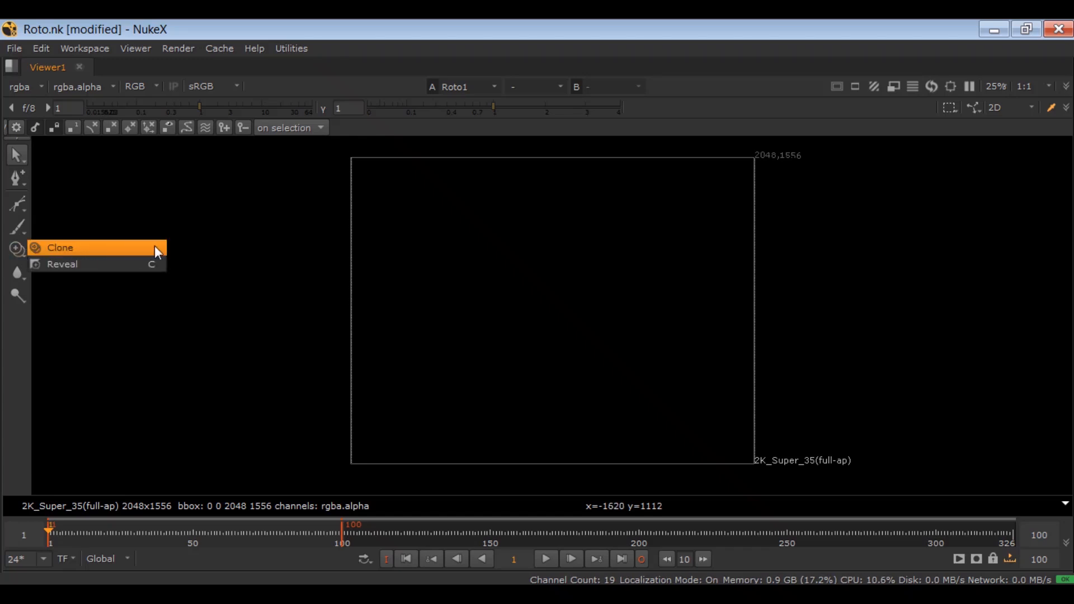
click(243, 266)
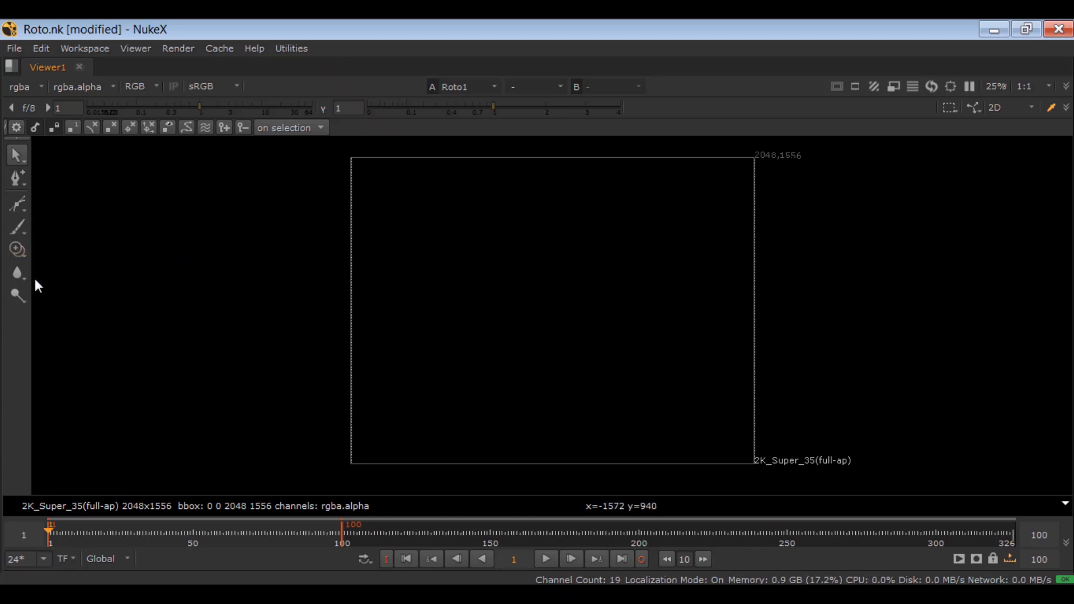
right_click(18, 273)
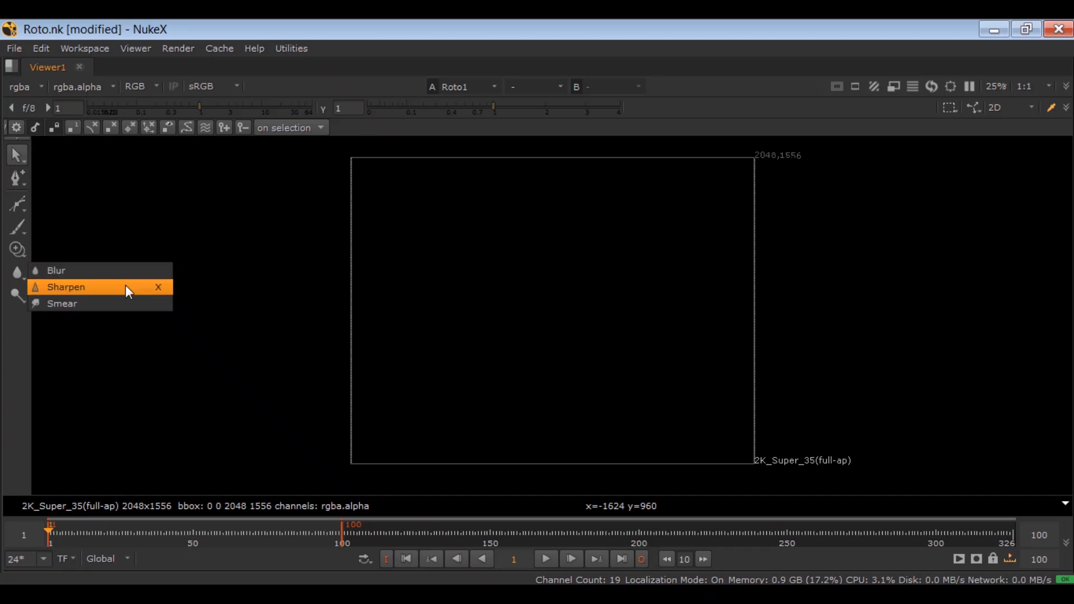
click(193, 306)
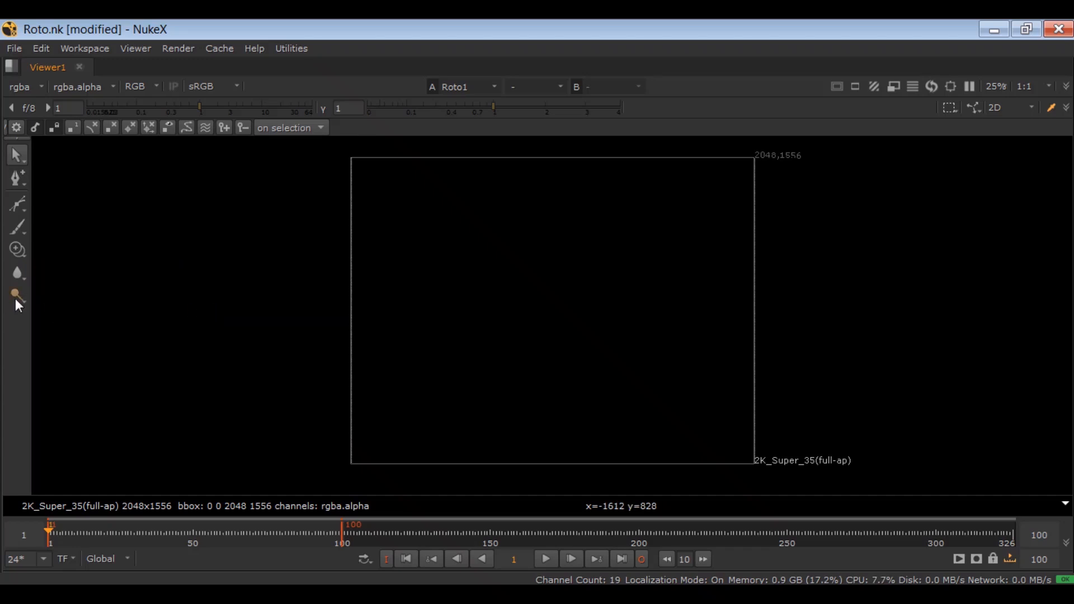
right_click(17, 297)
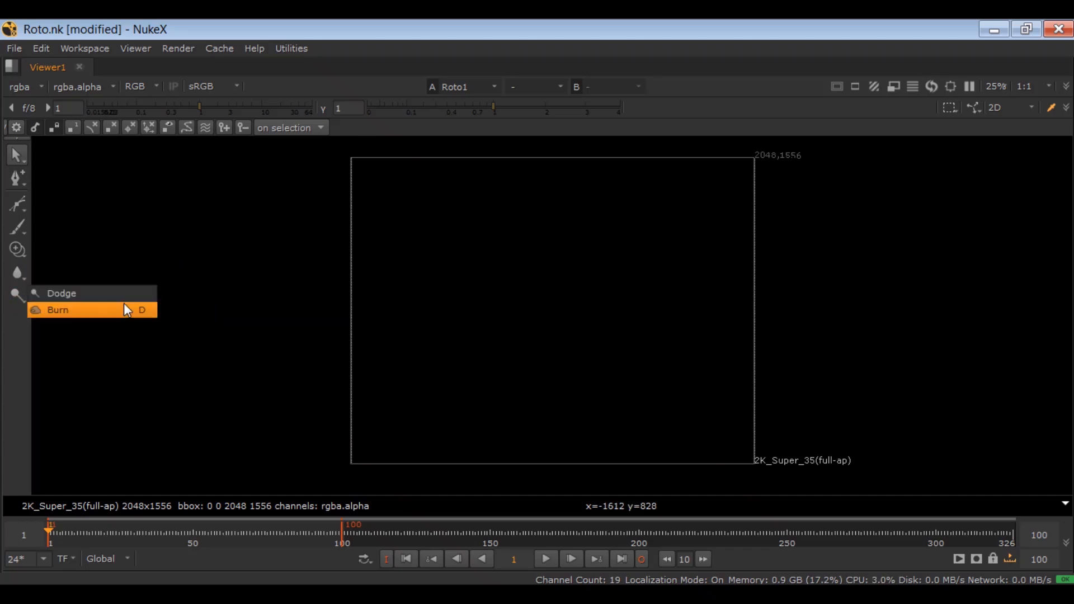
click(226, 305)
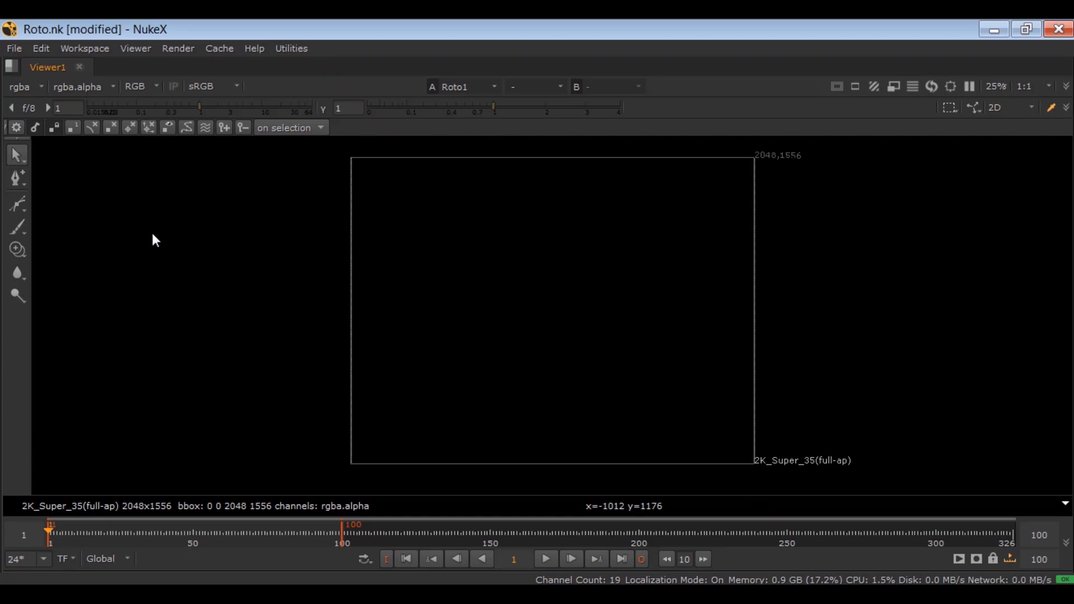
Step: Restore the multi-pane layout and examine RotoPaint1's Stroke settings
key(space)
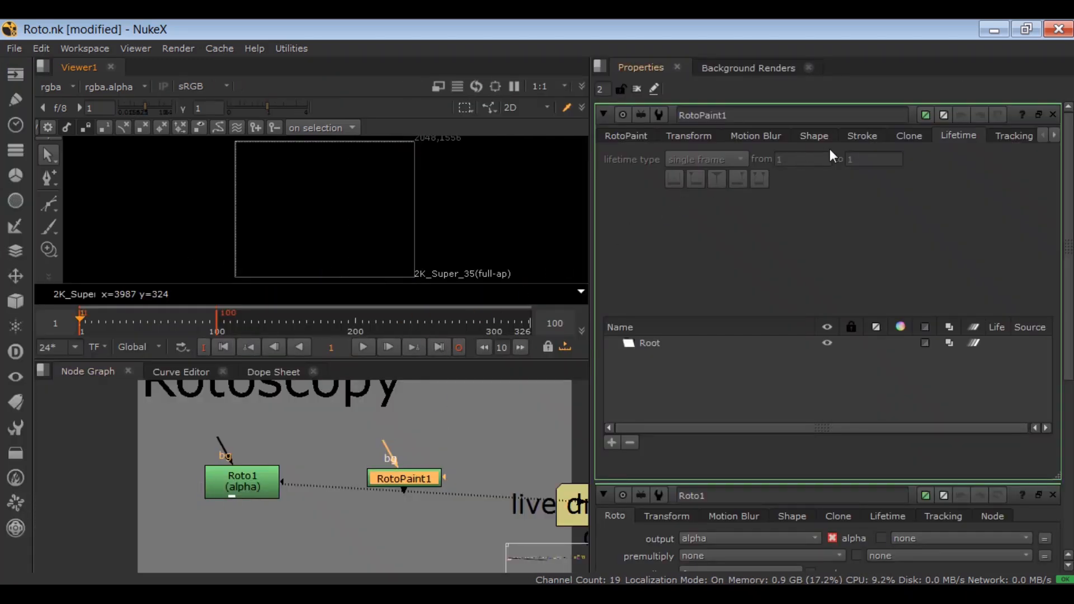
click(848, 140)
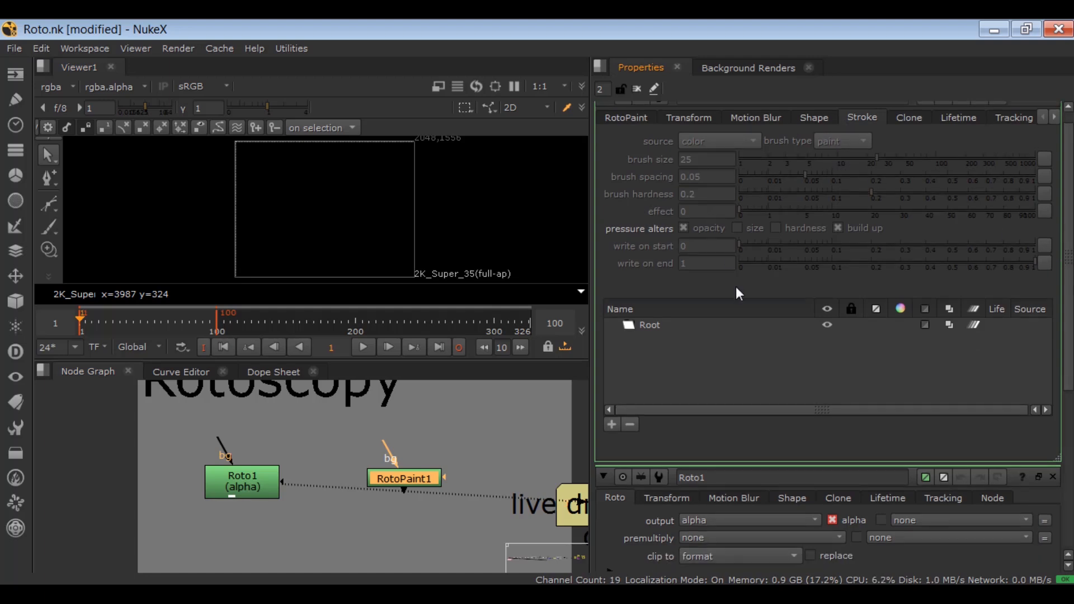
scroll(768, 510, down, 4)
scroll(767, 372, up, 4)
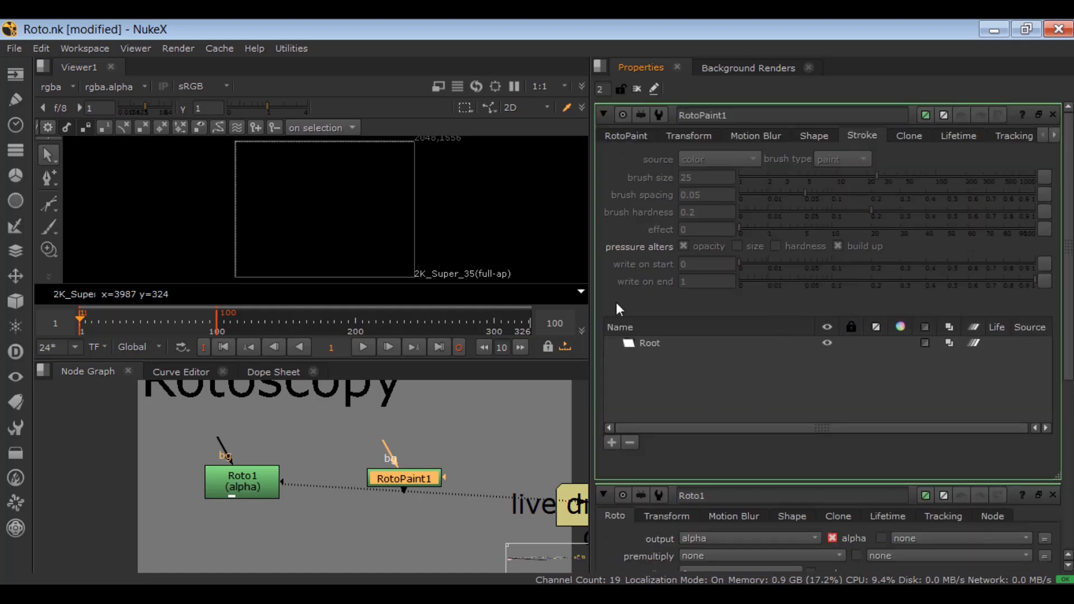
Step: Close all open node properties and reopen only those of Roto1
click(637, 89)
click(289, 459)
double_click(243, 480)
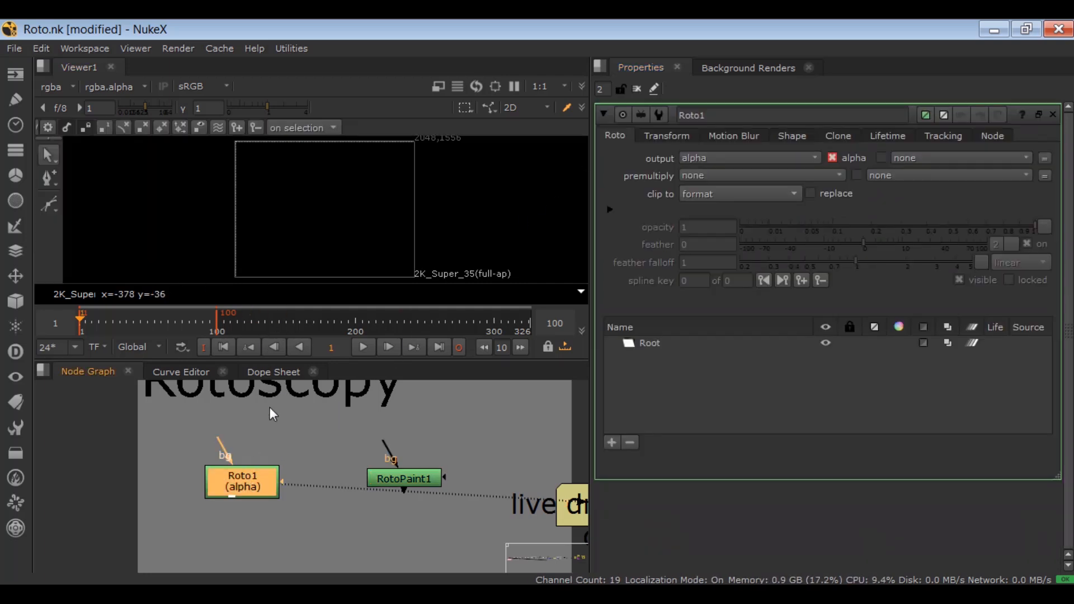
Step: Enlarge the viewer and draw a closed Bezier shape with straight and curved segments across most of the frame
key(space)
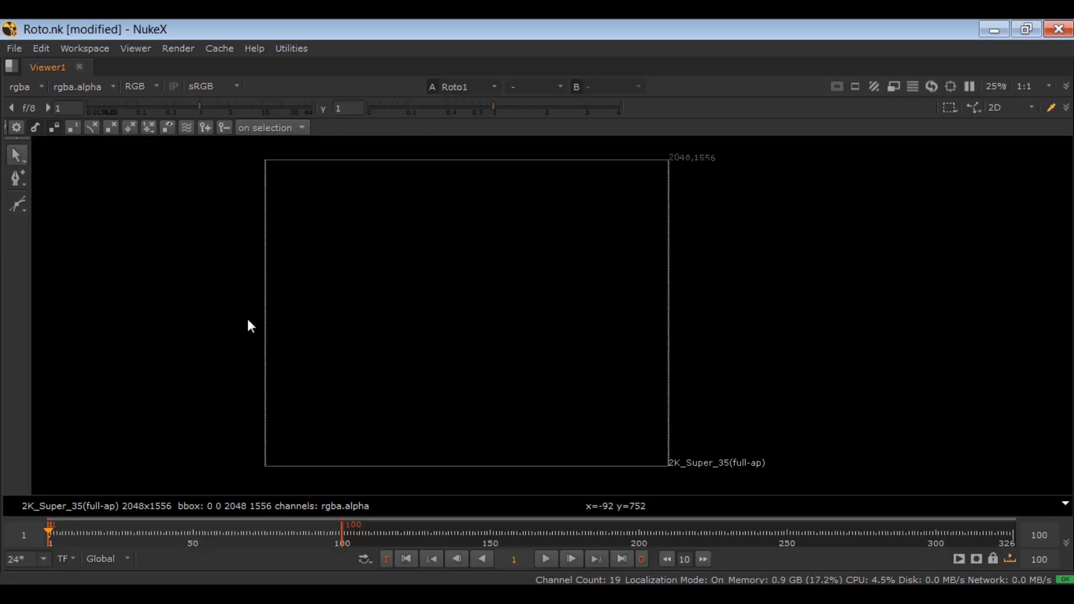
drag(20, 201, 187, 211)
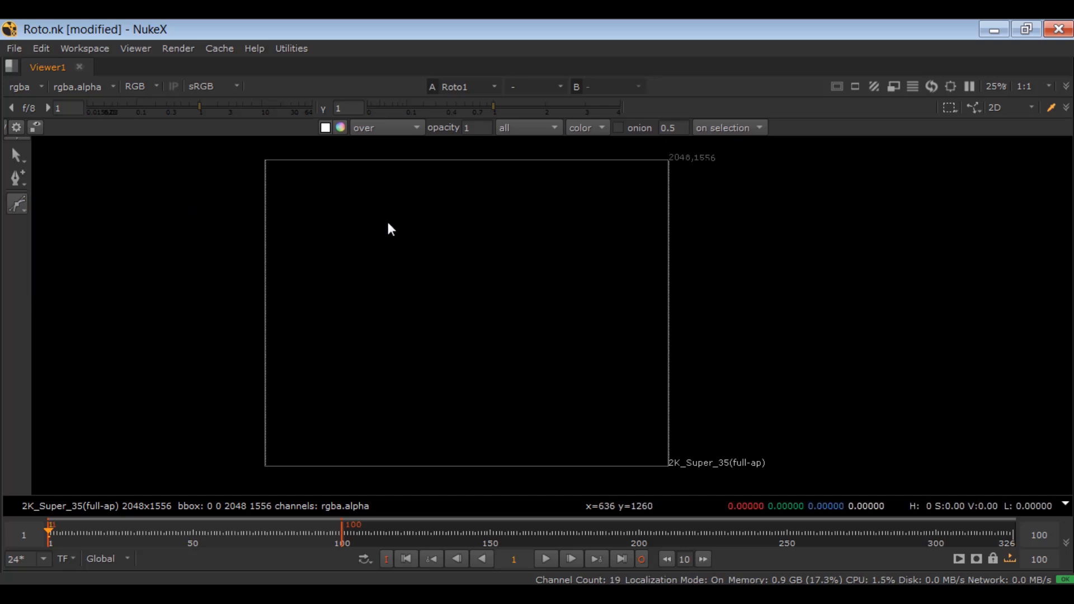
click(302, 238)
click(376, 200)
click(476, 210)
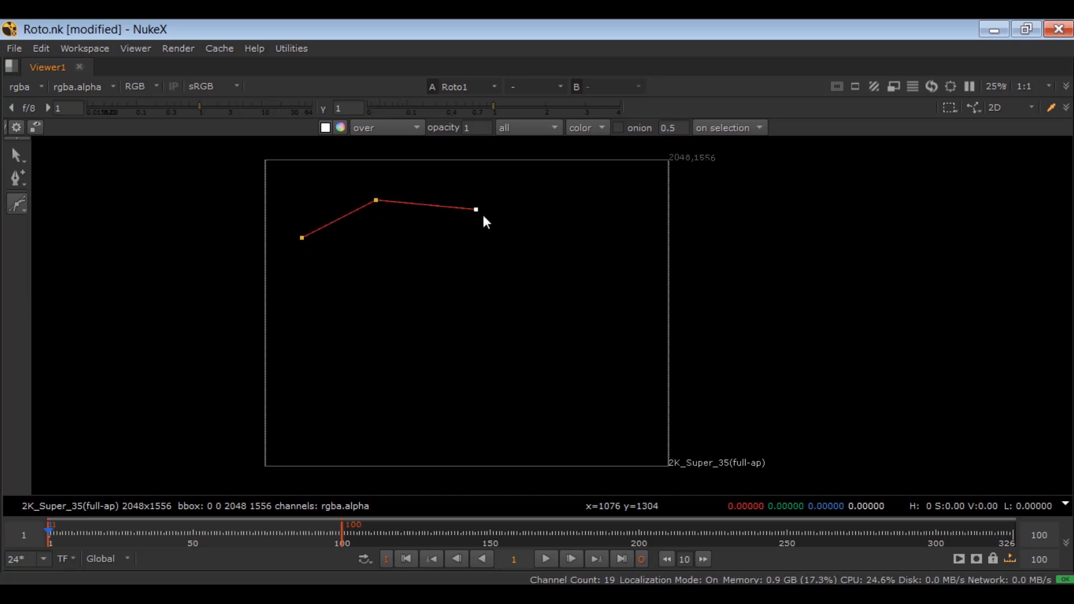
click(576, 249)
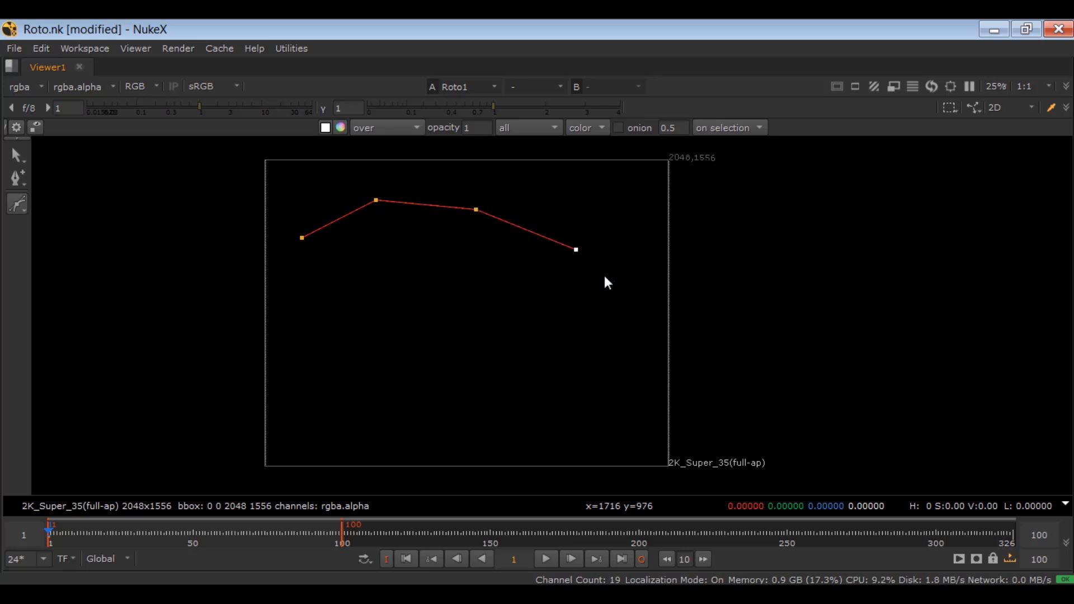
drag(611, 288, 522, 360)
drag(482, 330, 366, 371)
click(295, 257)
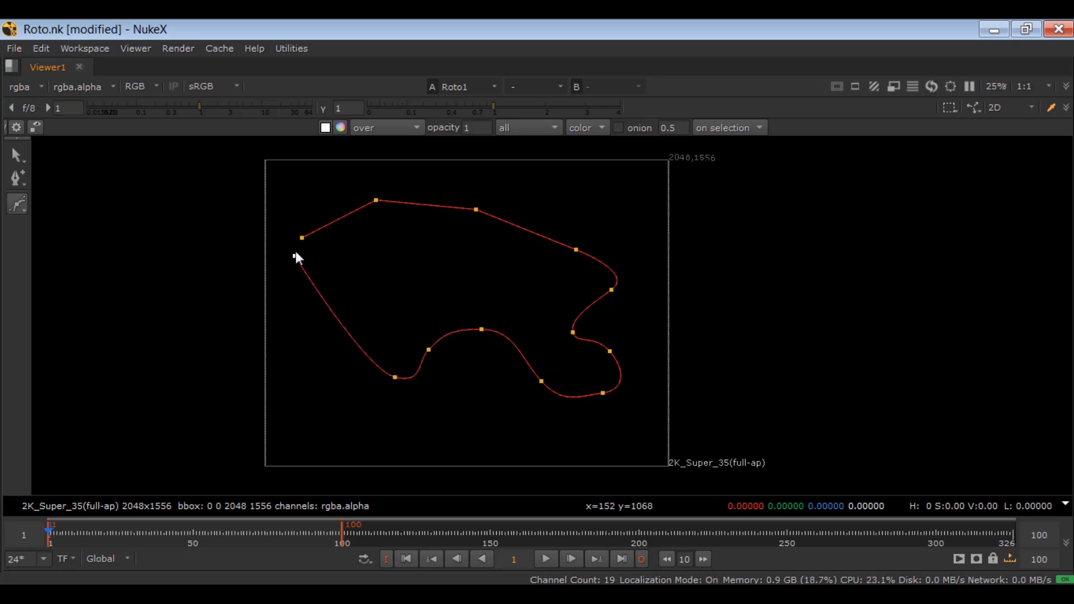
click(302, 239)
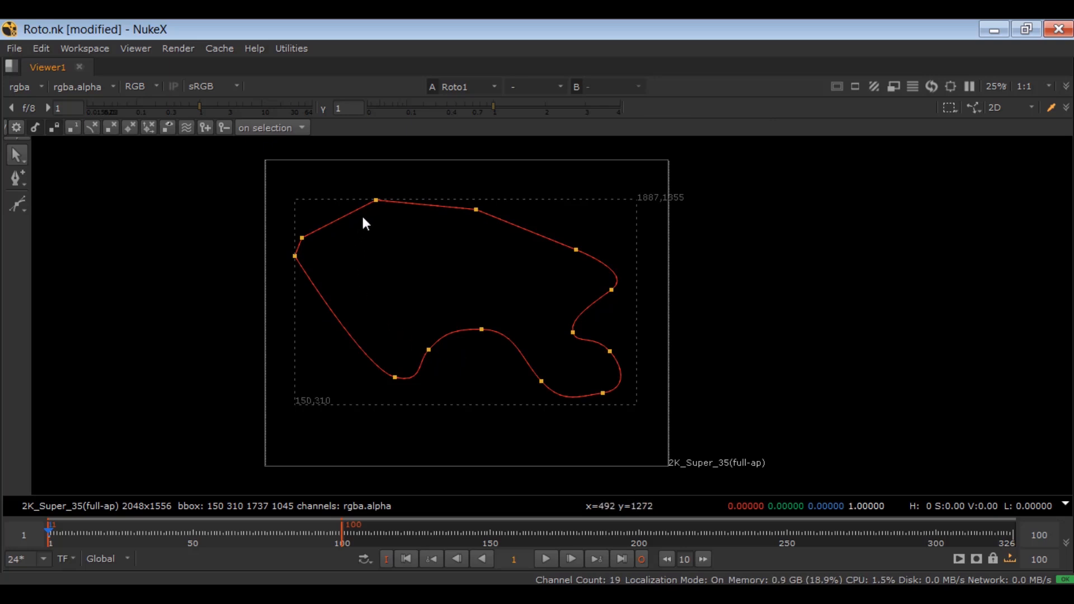
Step: Draw a second, smaller closed Bezier shape in the frame's upper-right corner, above the first shape
click(15, 209)
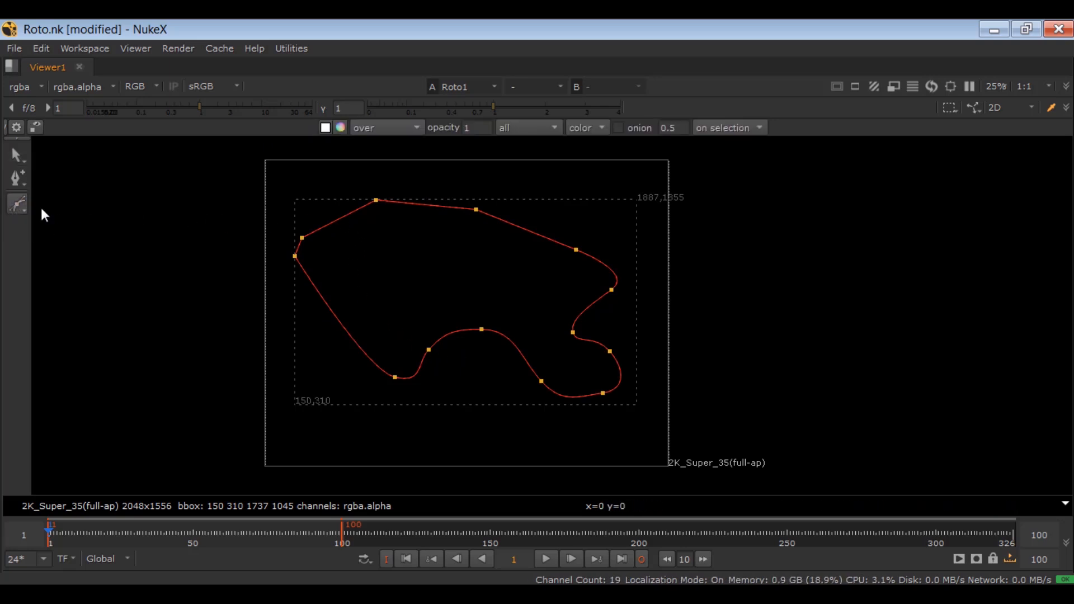
click(565, 168)
drag(566, 200, 581, 209)
drag(597, 222, 664, 202)
click(652, 179)
click(596, 180)
click(585, 203)
click(579, 166)
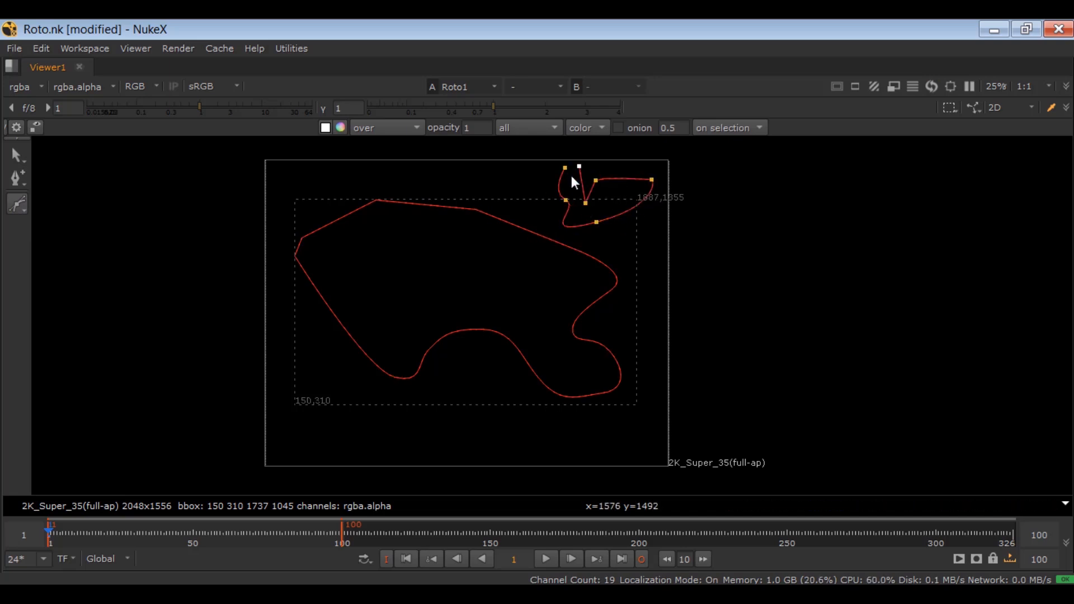
scroll(575, 177, up, 5)
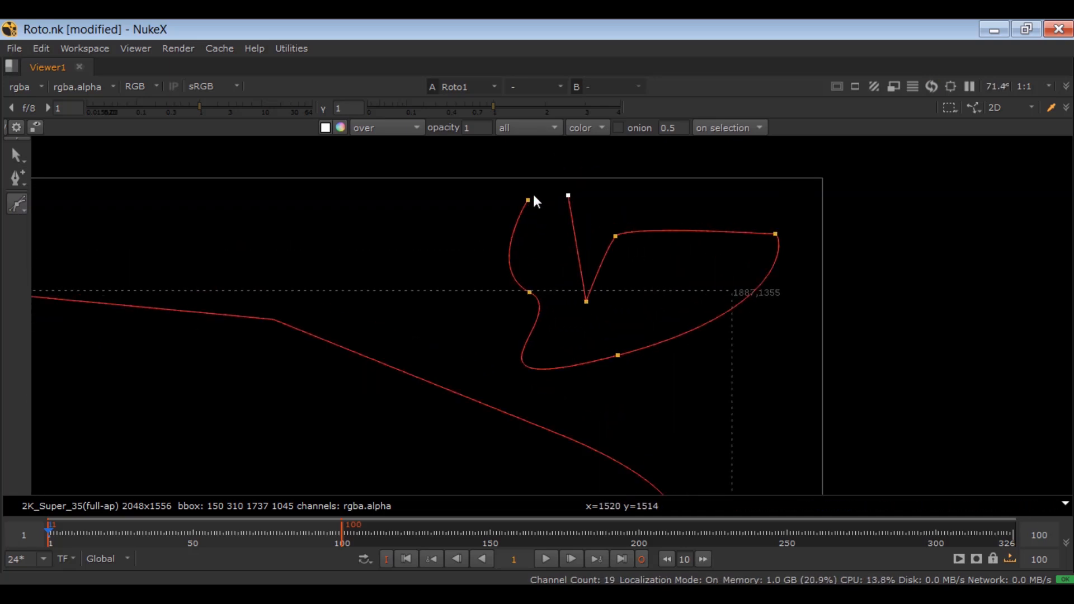
key(Return)
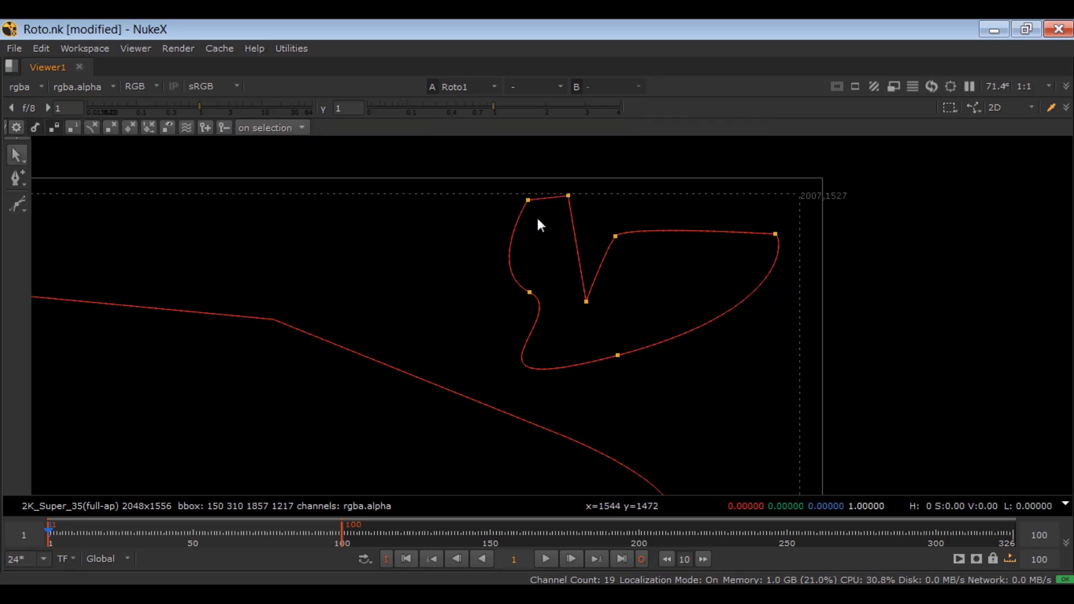
Step: Draw a third closed Bezier shape, a slanted teardrop overlapping the upper part of the first shape
click(18, 202)
scroll(224, 197, down, 3)
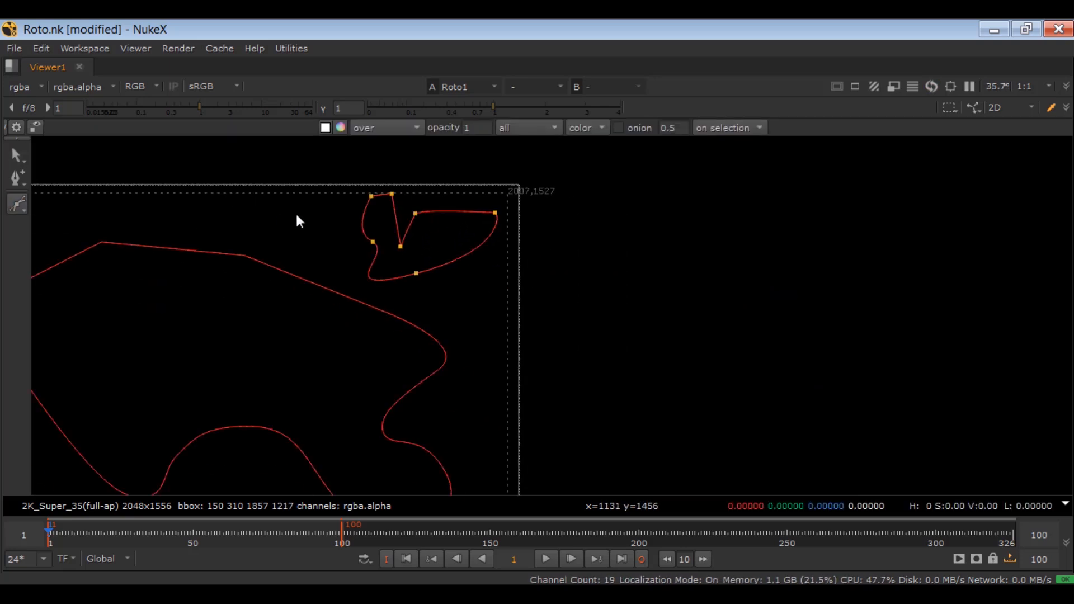
drag(457, 198, 578, 183)
click(254, 339)
click(287, 240)
click(347, 208)
drag(395, 214, 404, 223)
click(400, 275)
click(344, 321)
click(280, 366)
click(240, 367)
click(254, 340)
scroll(362, 295, down, 5)
drag(372, 289, 378, 277)
scroll(378, 278, up, 2)
Step: Restore the multi-pane layout and select Bezier1, Bezier2 and Bezier3 one after another to identify each shape
key(space)
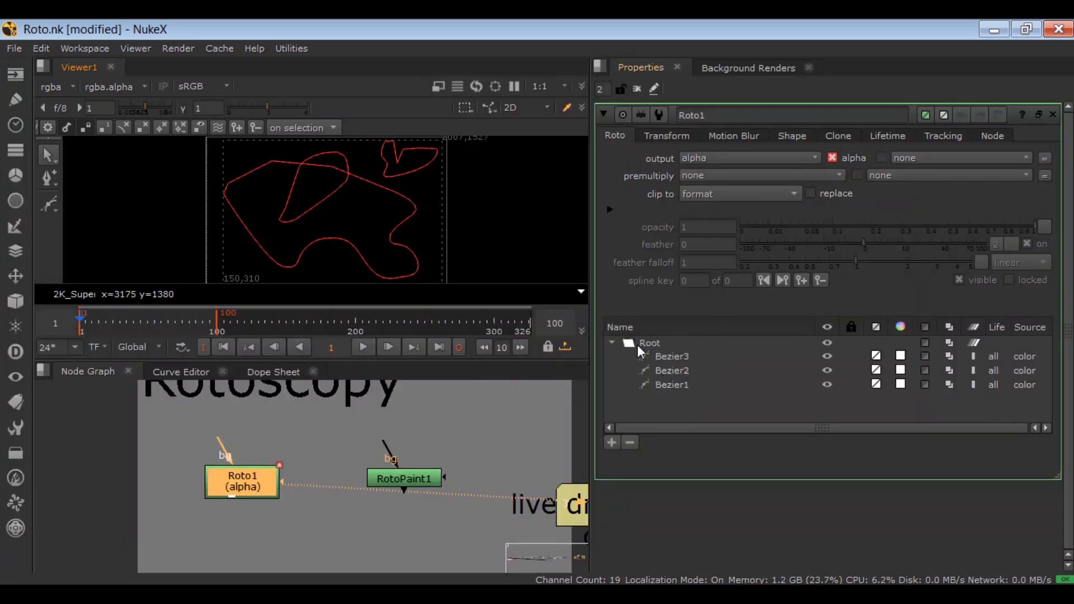
click(667, 385)
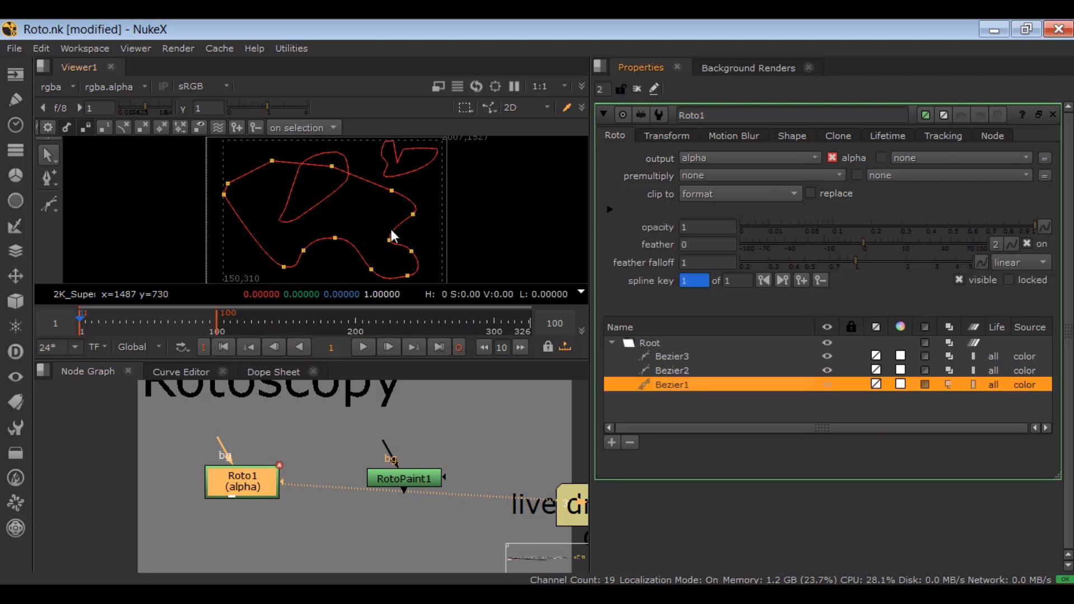
click(665, 371)
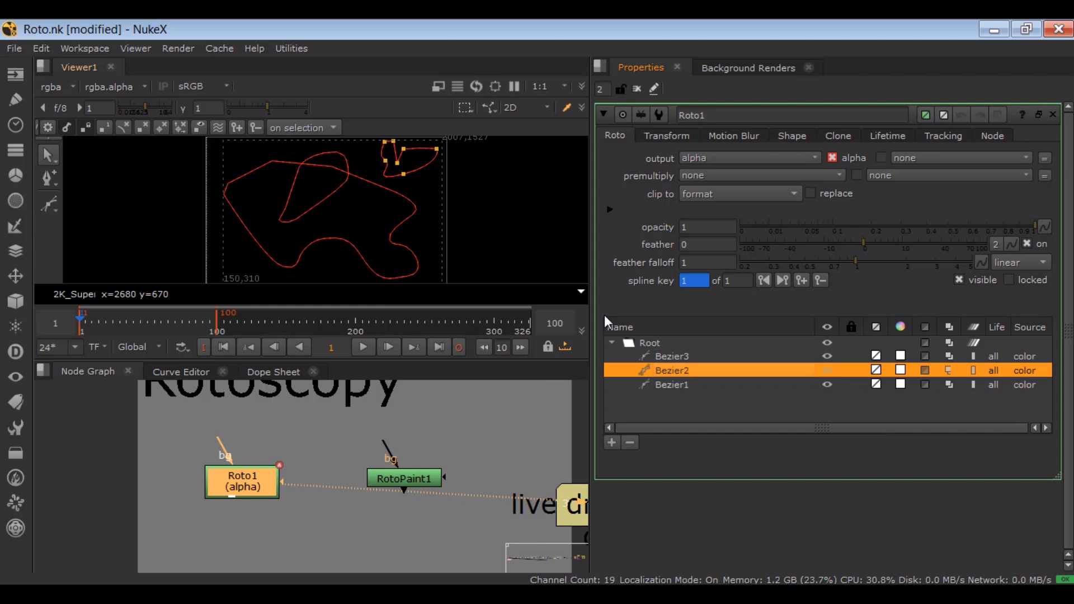
click(677, 357)
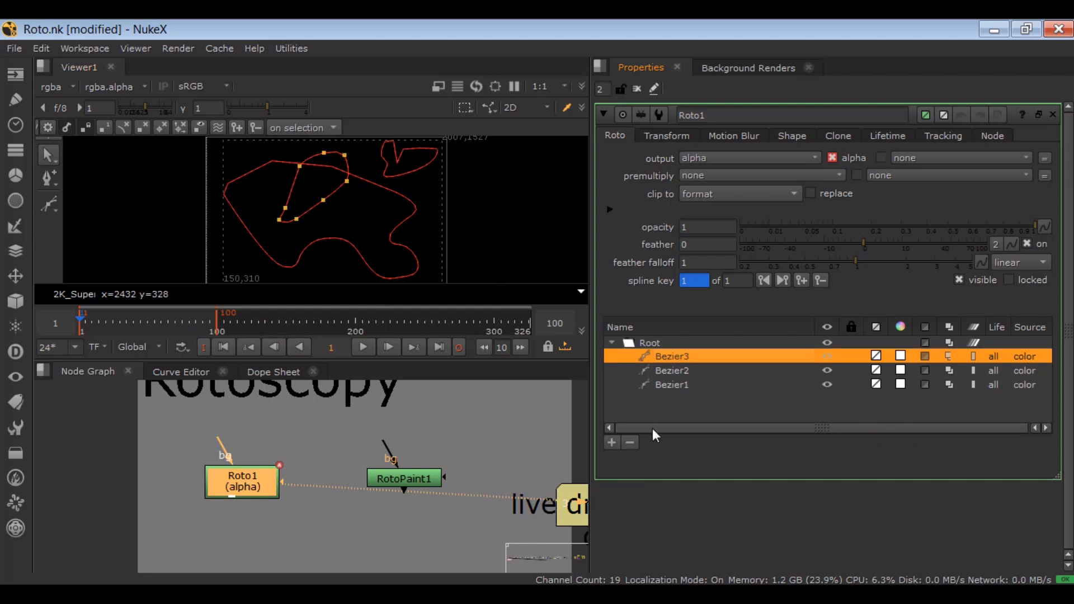
Step: Delete Bezier1, Bezier2 and Bezier3 from Roto1's shape list
click(660, 385)
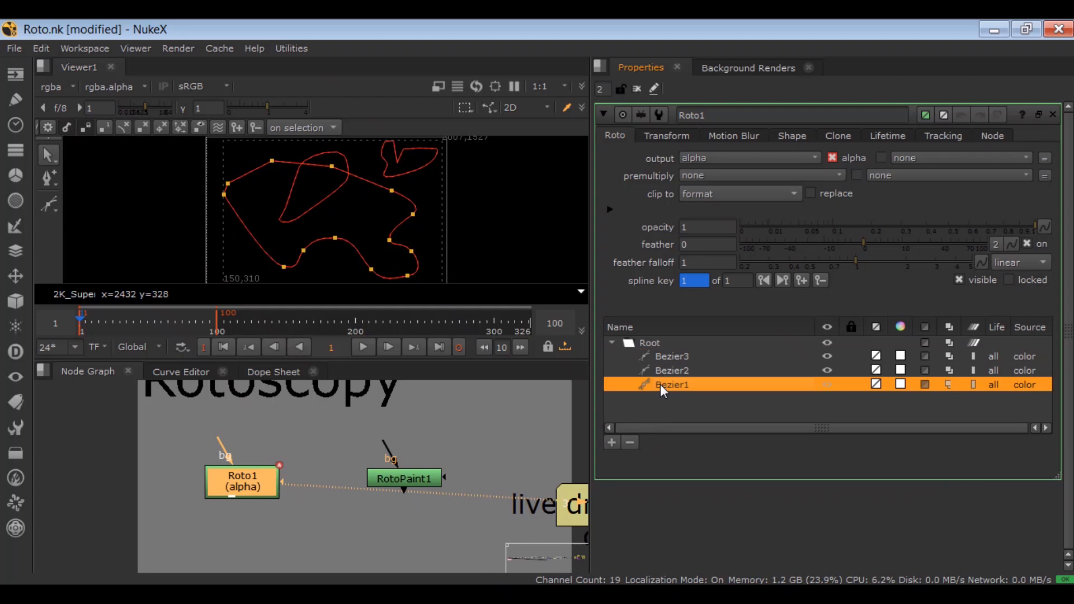
key(Delete)
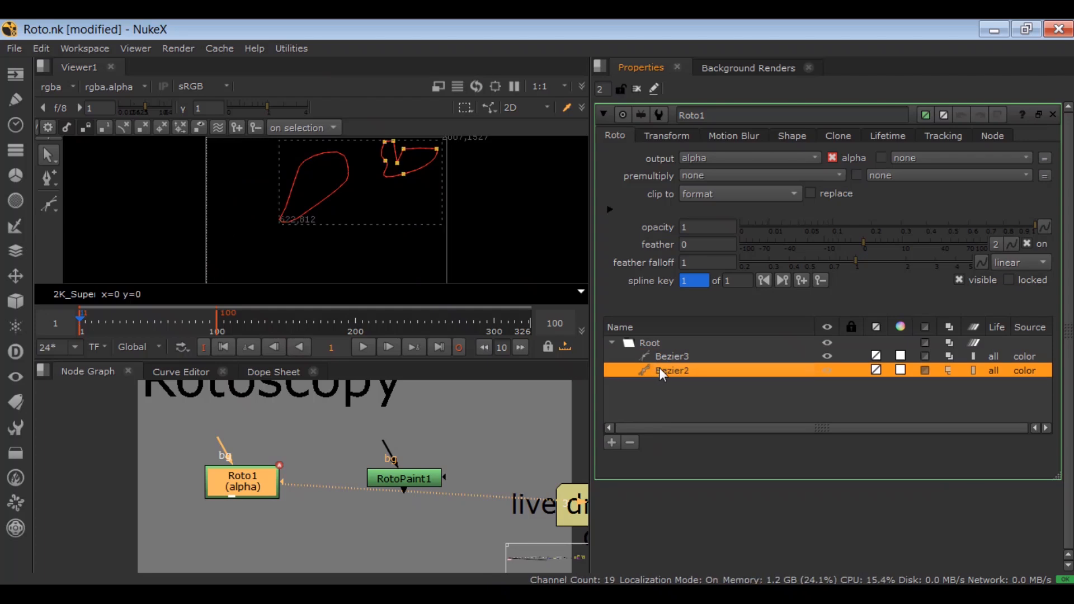
right_click(659, 369)
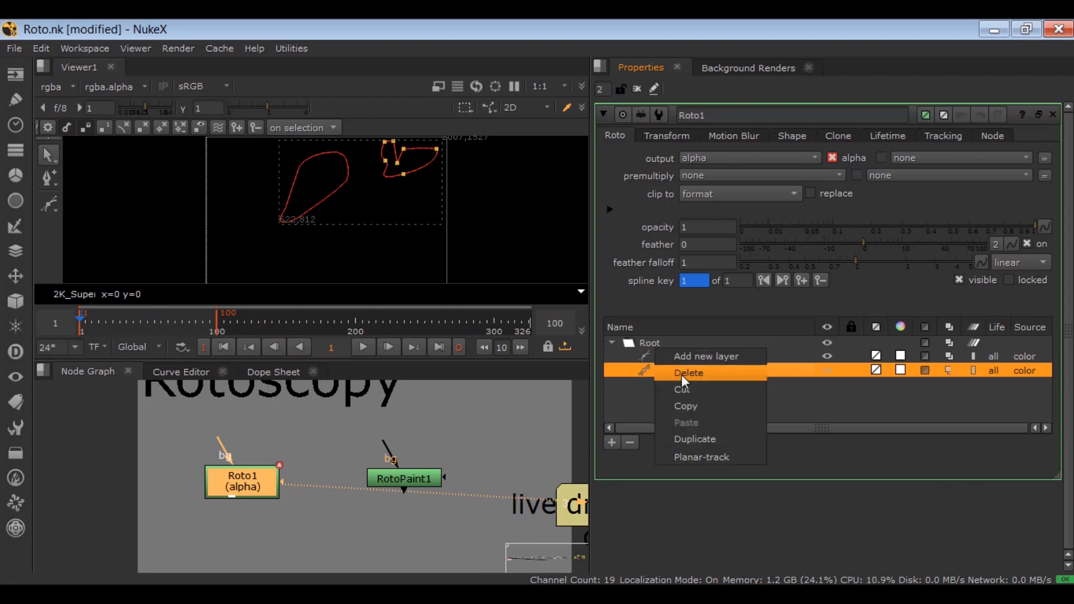
click(683, 374)
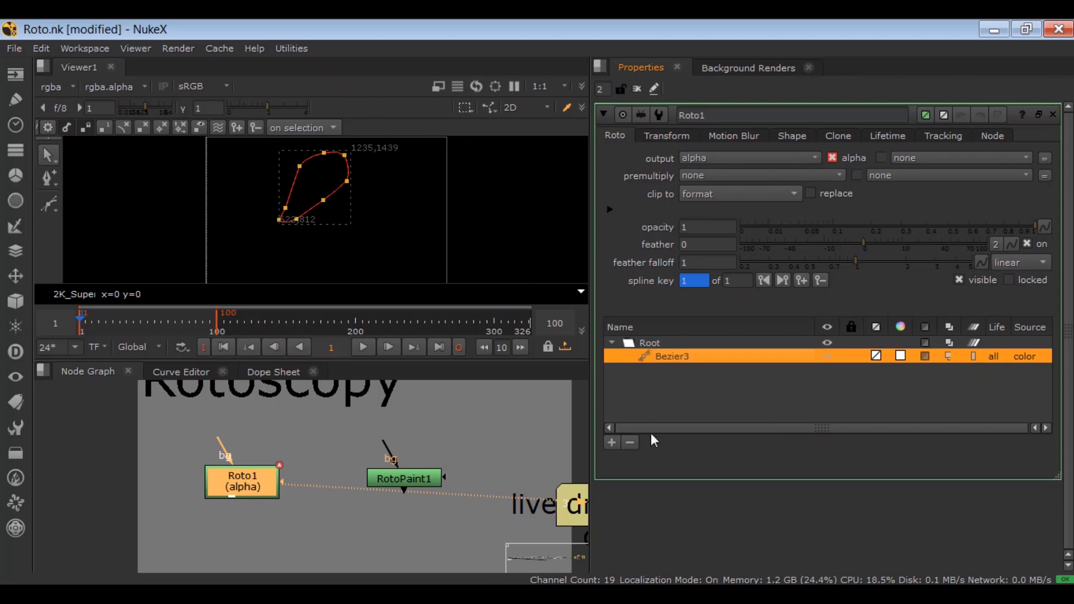
click(636, 440)
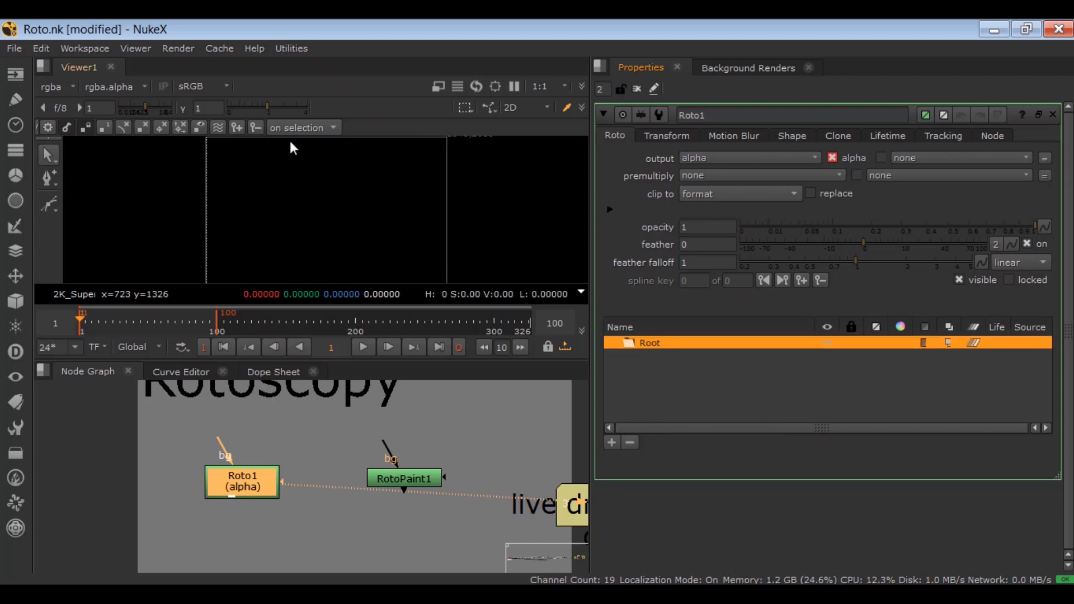
Step: Draw a closed, roughly oval Bezier shape with nine points in the upper part of the frame
click(49, 205)
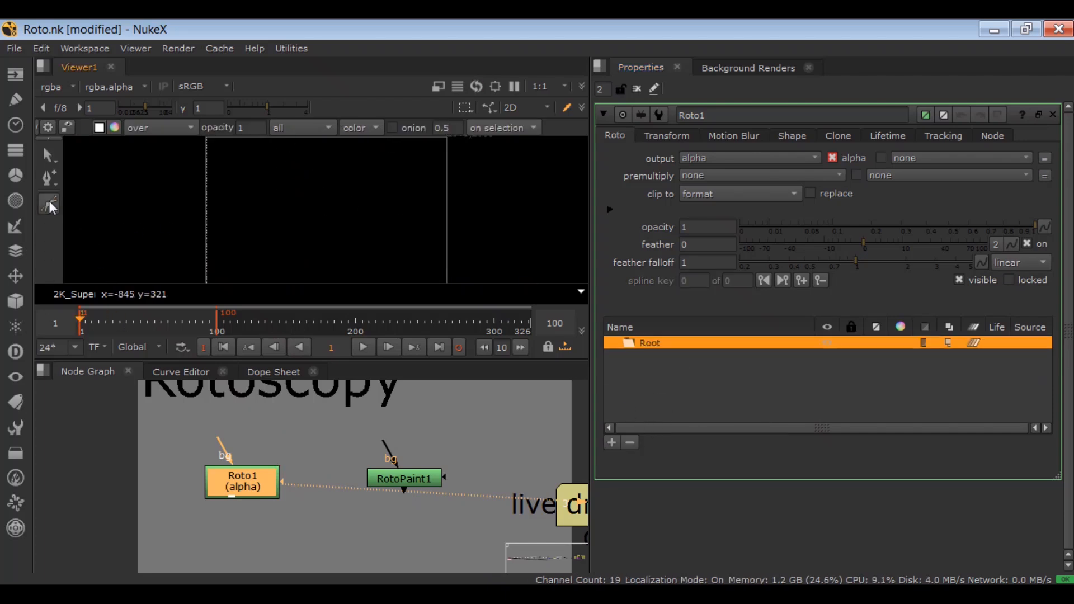
click(234, 183)
click(284, 162)
click(348, 162)
click(381, 184)
click(385, 204)
click(353, 239)
click(310, 250)
click(263, 232)
click(227, 207)
click(234, 184)
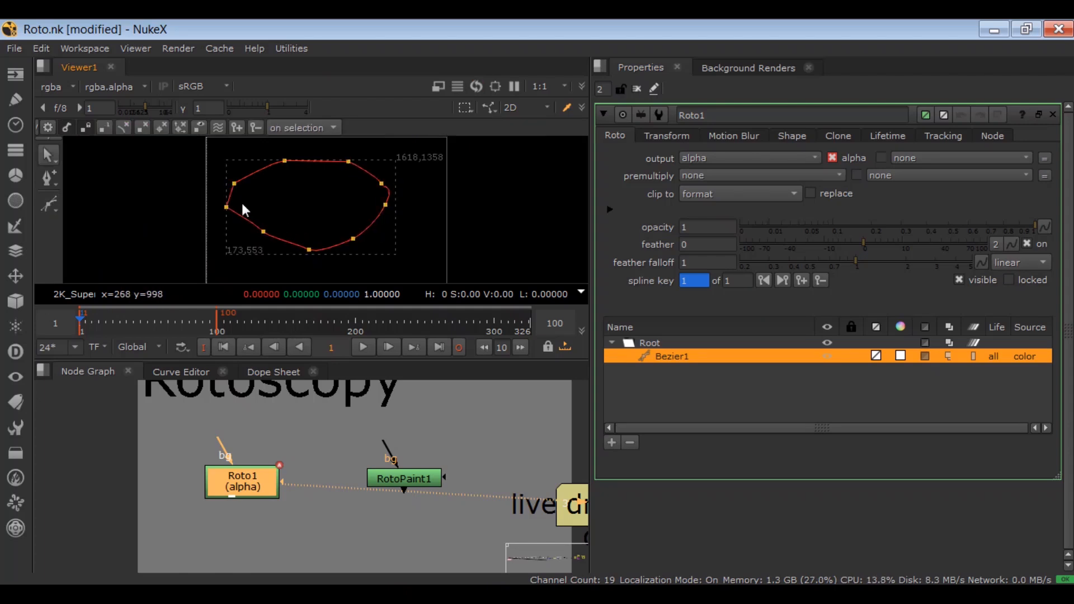
Step: Enlarge the viewer around the oval shape and display only the Alpha channel
key(space)
drag(285, 294, 411, 170)
scroll(391, 245, up, 3)
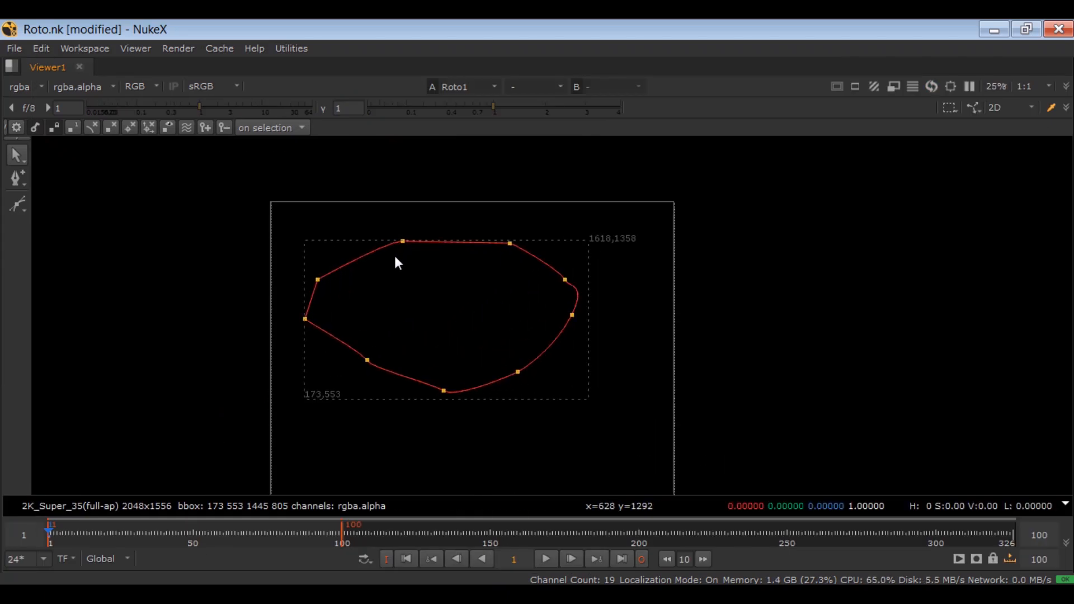
click(152, 87)
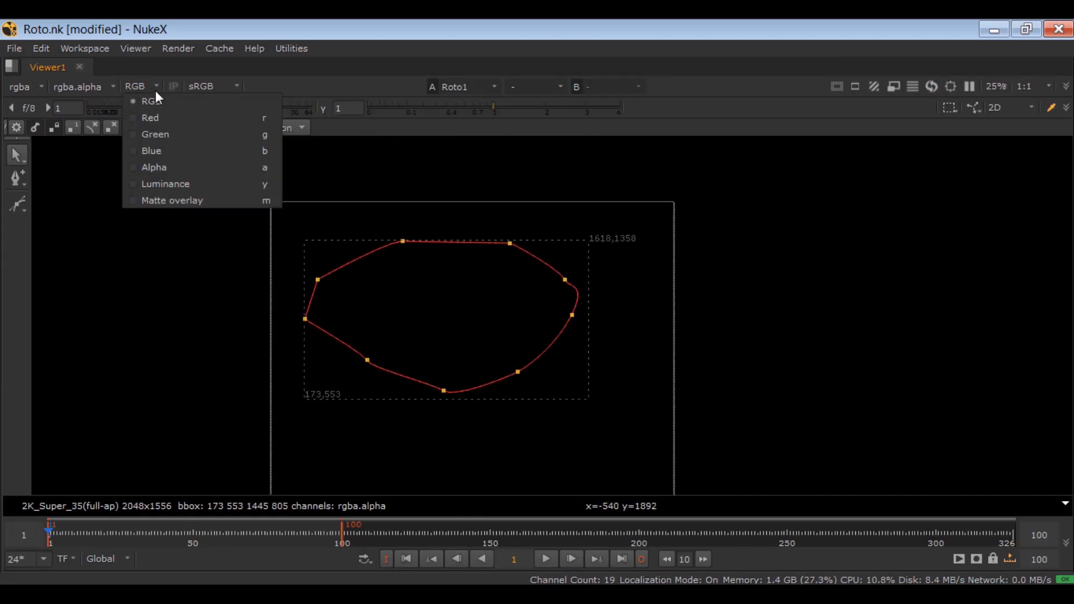
click(267, 165)
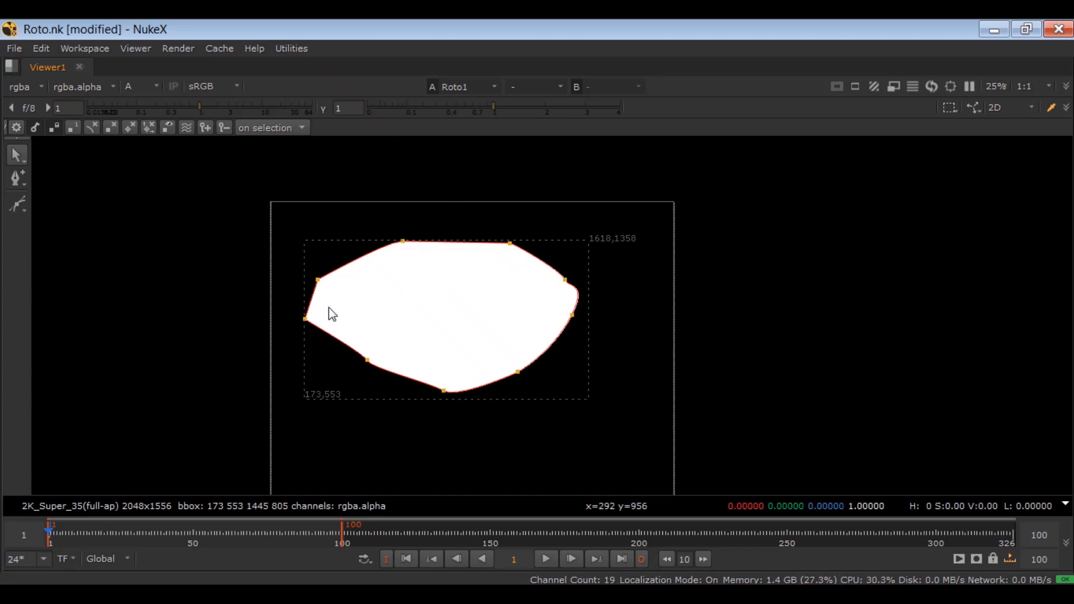
Step: Set Roto1's output to rgb and switch the viewer display to RGB
key(space)
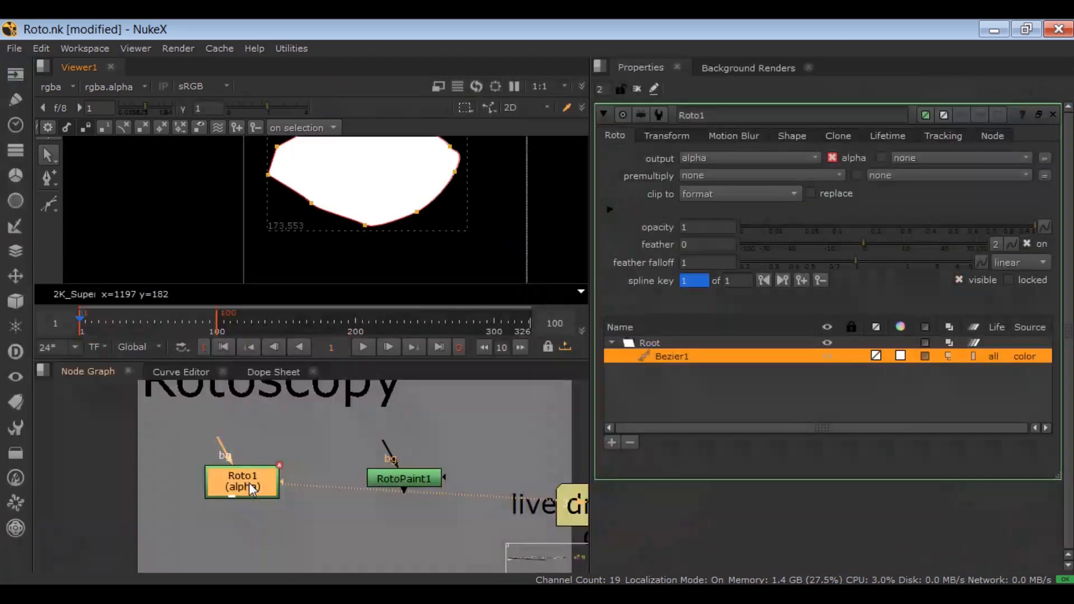
click(691, 161)
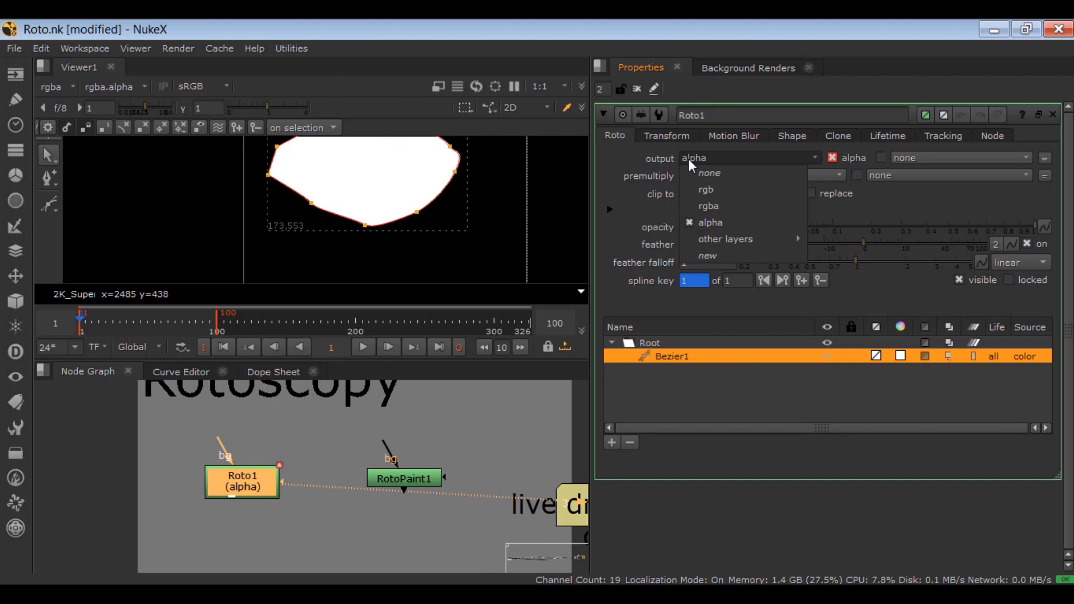
click(706, 191)
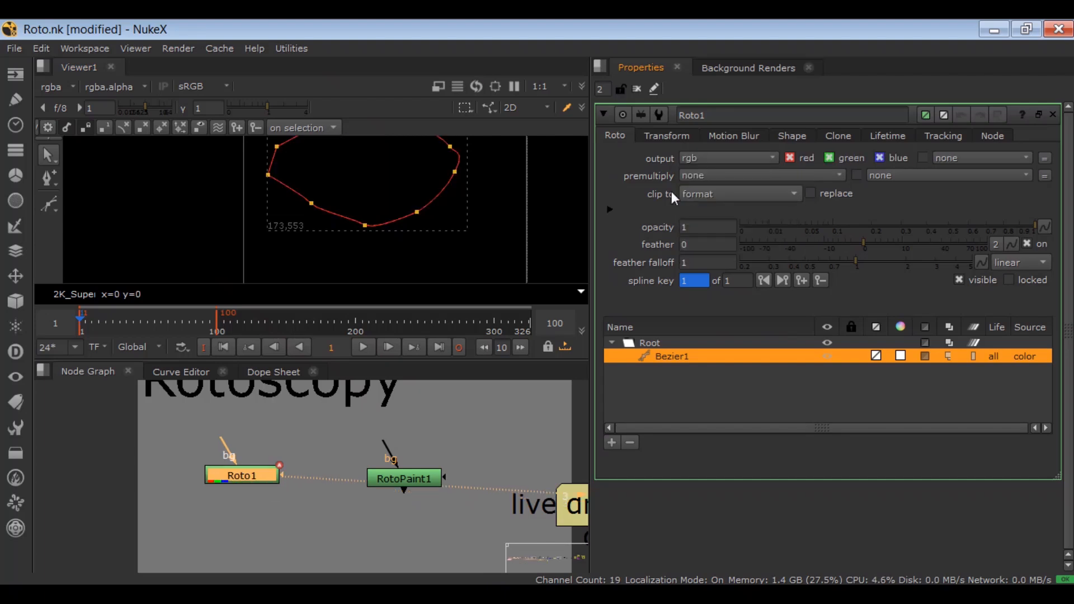
key(space)
click(156, 86)
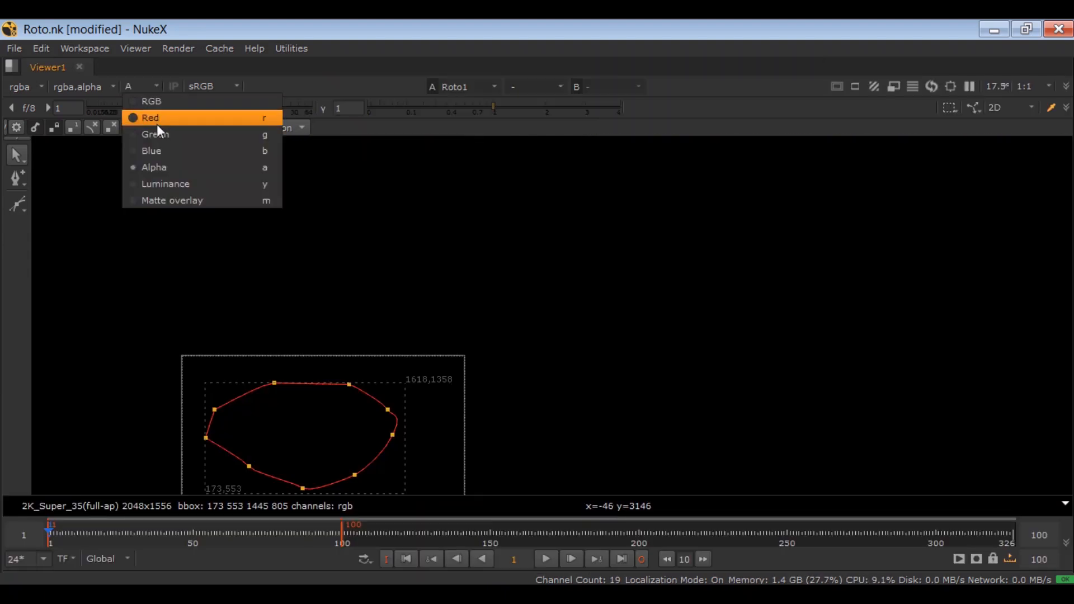
click(156, 104)
drag(251, 389, 350, 261)
Step: Restore the multi-pane layout and try different red, green and blue output combinations on Roto1, ending with all three enabled
key(space)
click(828, 159)
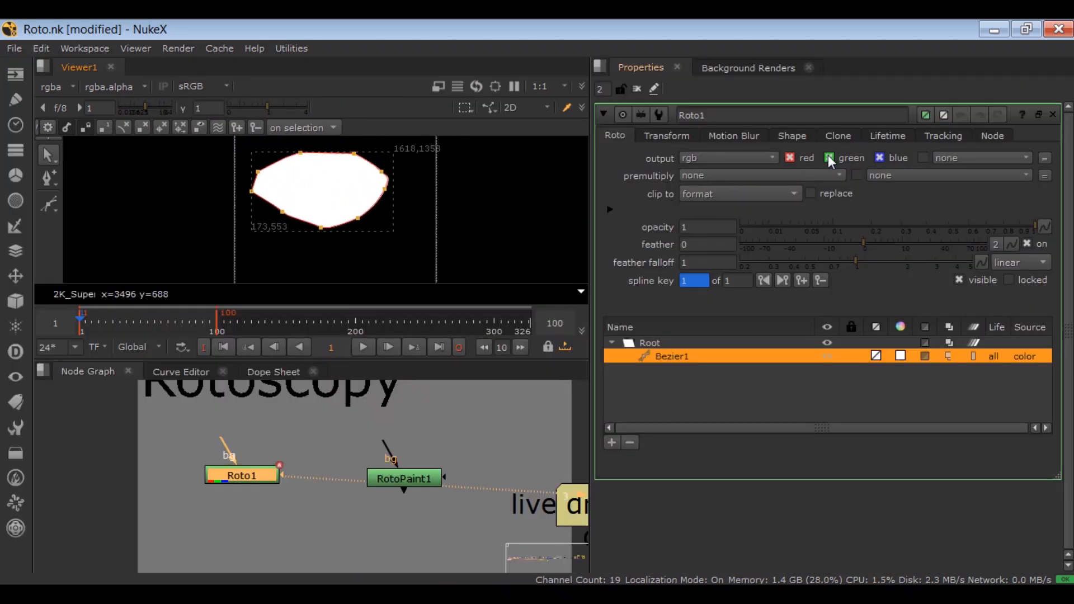
click(878, 158)
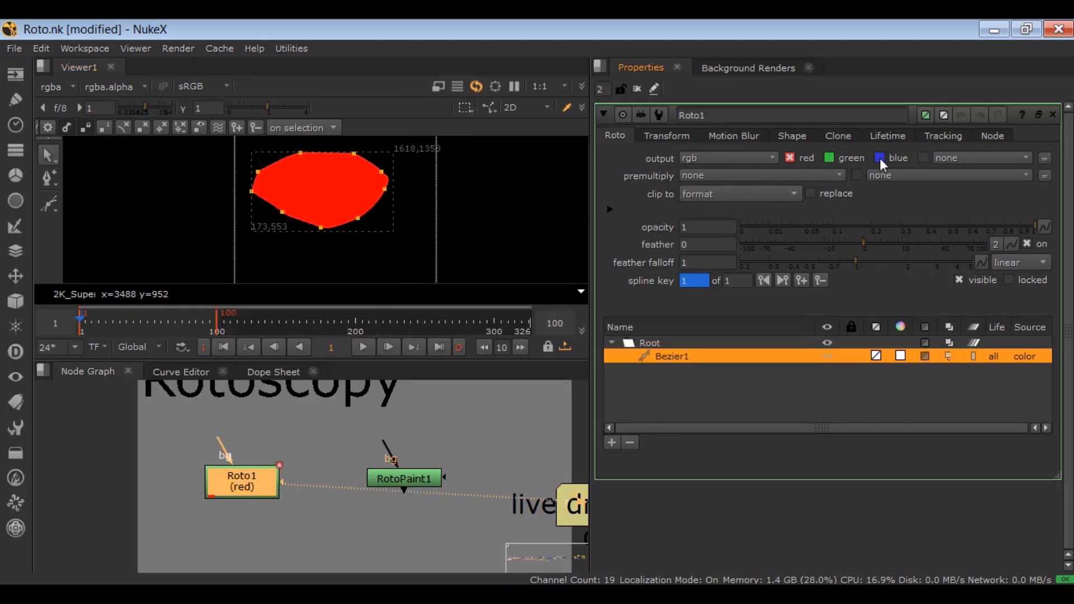
click(790, 159)
click(829, 158)
click(829, 158)
click(897, 158)
click(879, 158)
click(829, 158)
click(791, 158)
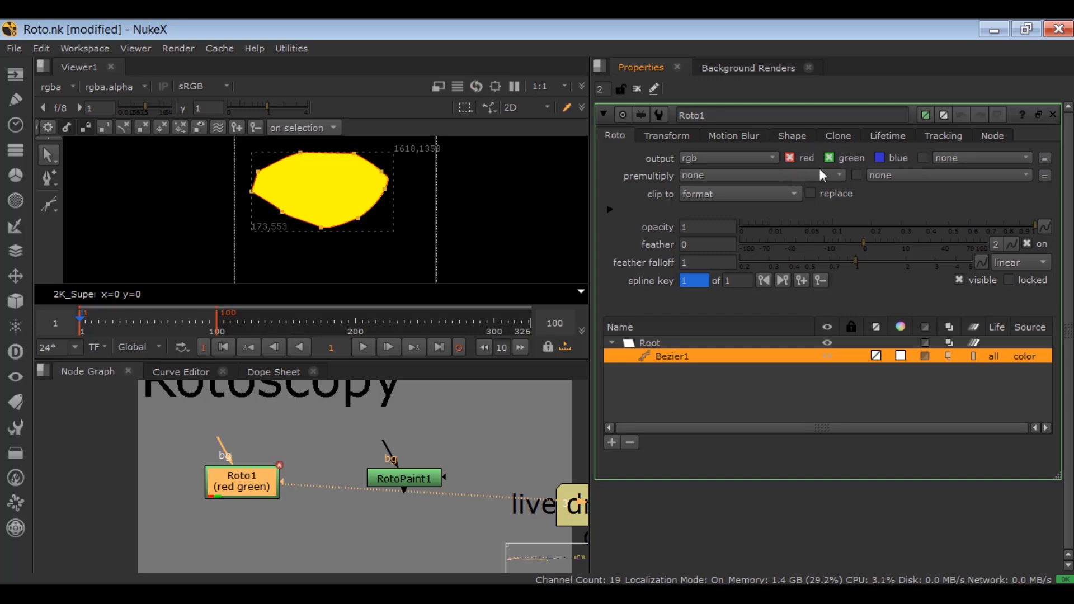
click(900, 154)
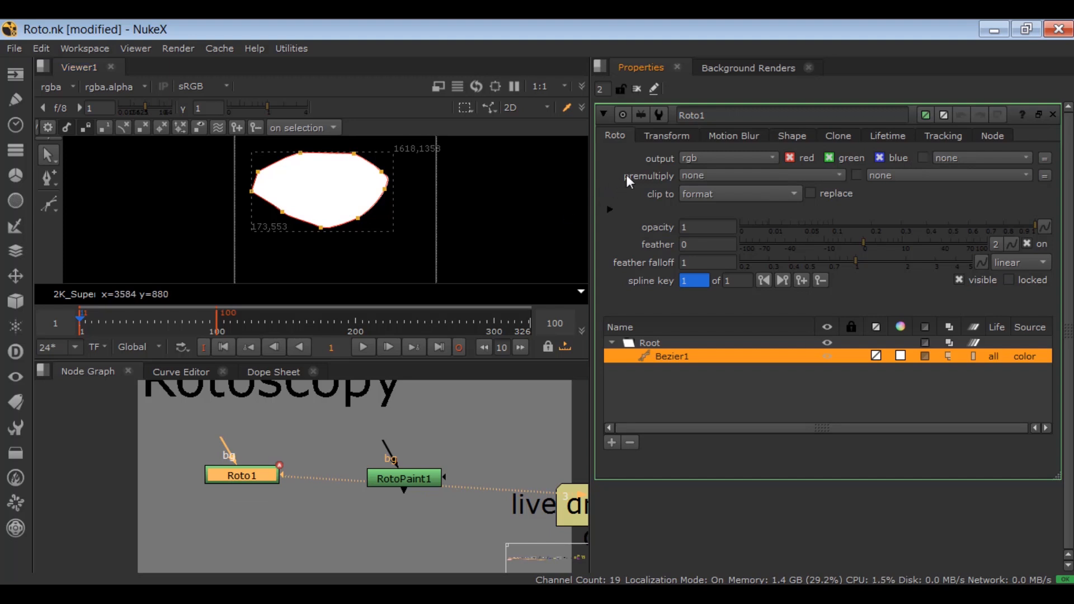
Step: Set Roto1's output to rgba
click(699, 156)
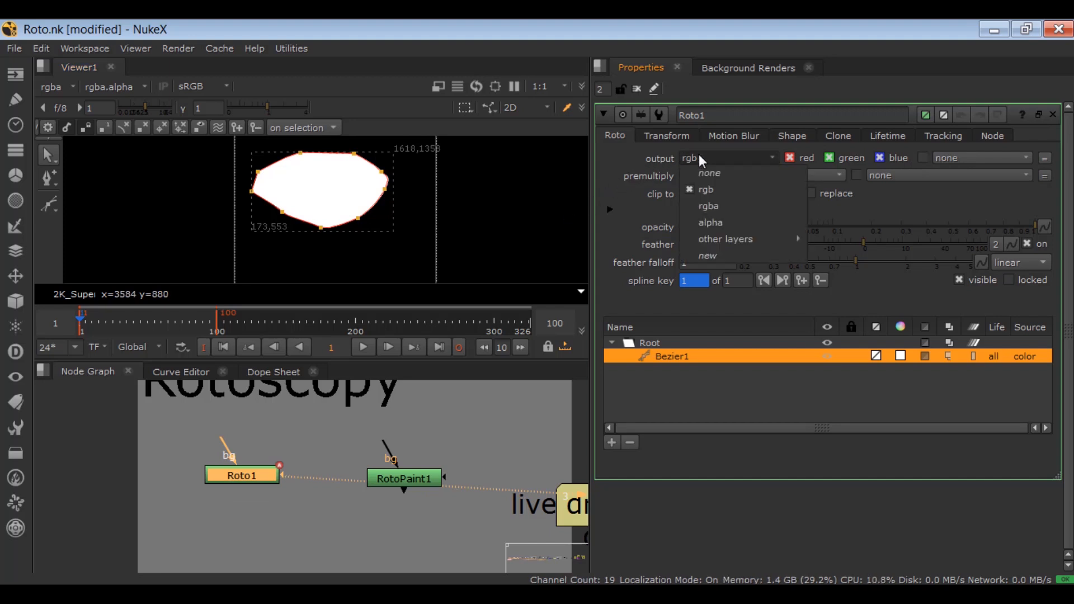
click(705, 209)
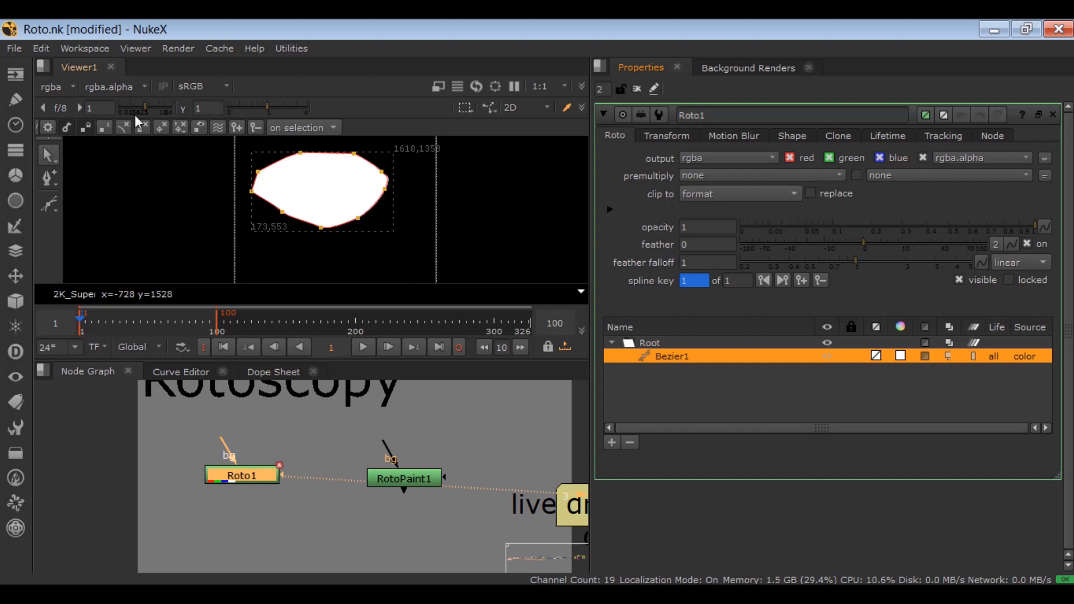
Step: Enlarge the viewer and display the shape's Red, Green, Blue and Alpha channels one after another
scroll(257, 199, down, 1)
key(space)
click(153, 84)
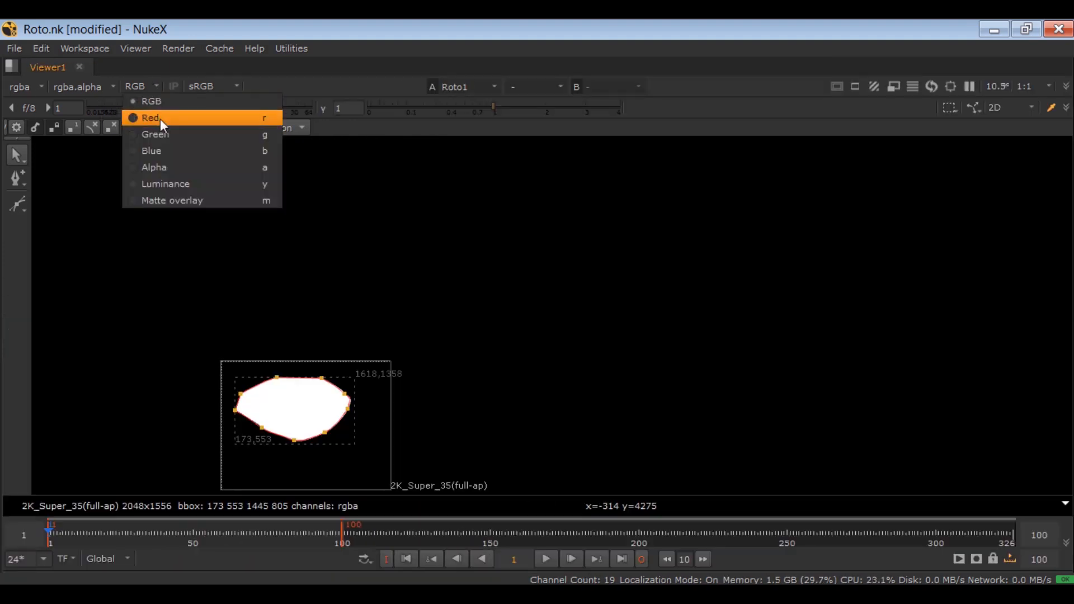
click(160, 119)
click(153, 88)
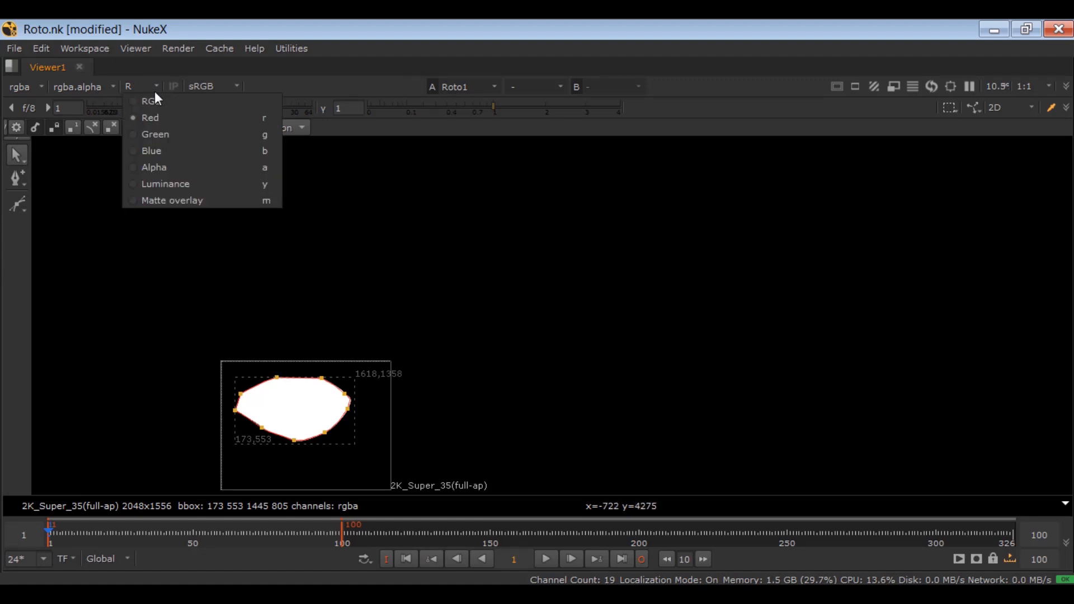
click(169, 133)
click(143, 89)
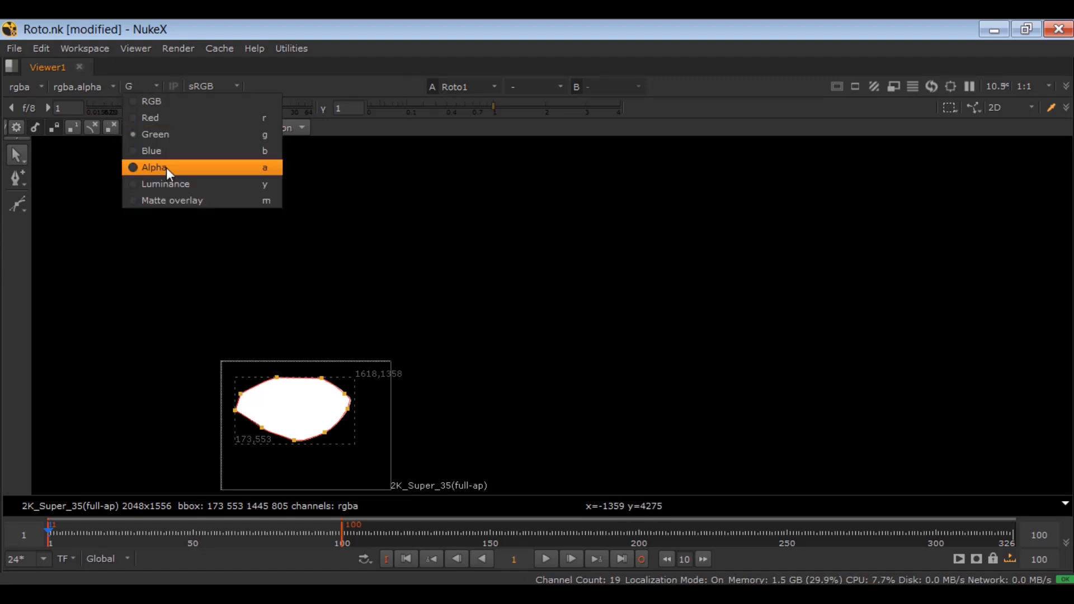
click(170, 155)
click(143, 90)
click(150, 164)
Step: Delete the oval Bezier shape from Roto1 and enlarge the viewer on the empty frame
key(space)
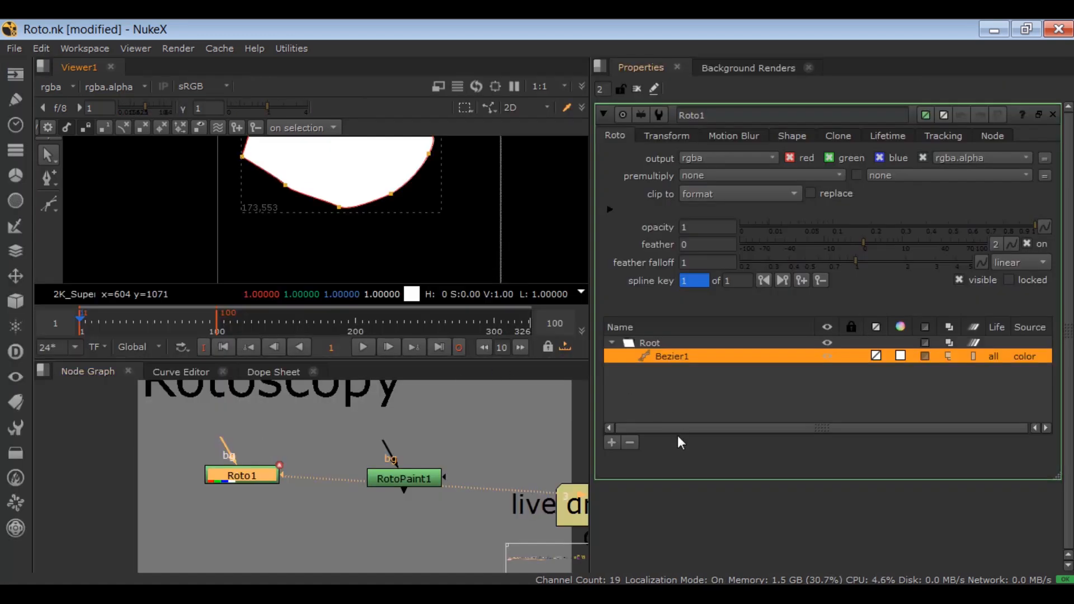
click(630, 444)
key(space)
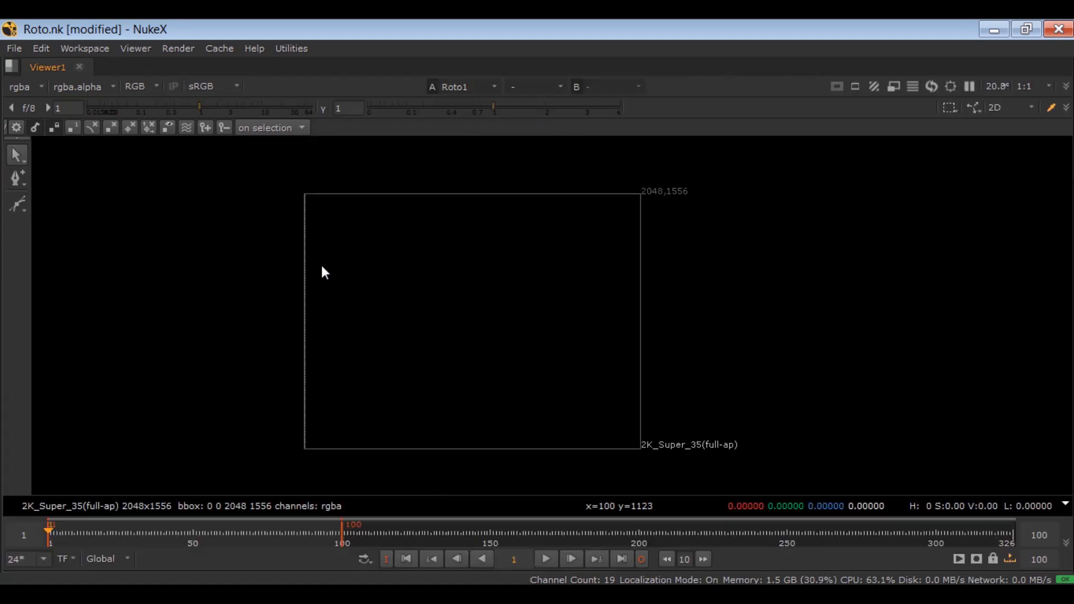
Step: Draw a closed 13-point Cusped Bezier about 1575 by 805 pixels across the upper half of the frame
click(17, 204)
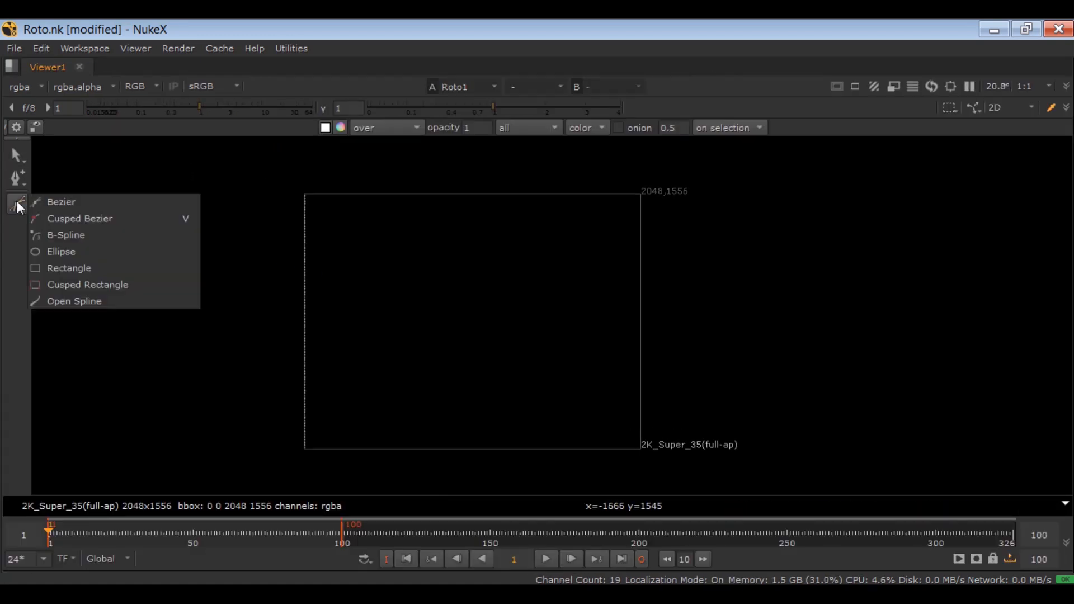
click(120, 223)
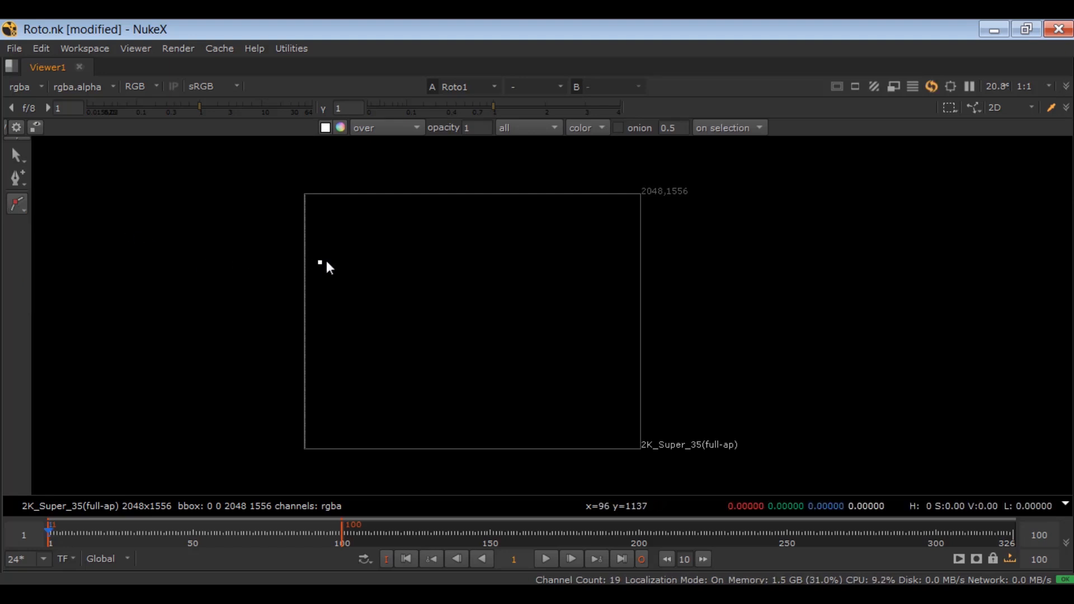
click(407, 216)
click(477, 218)
click(534, 241)
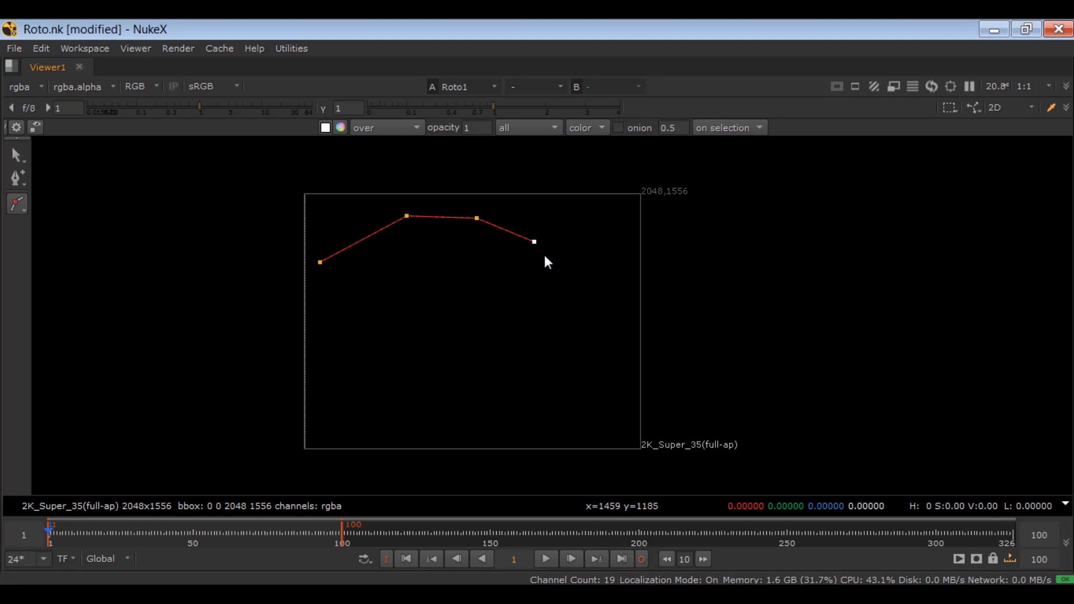
click(572, 269)
click(574, 292)
click(530, 336)
click(492, 348)
click(437, 332)
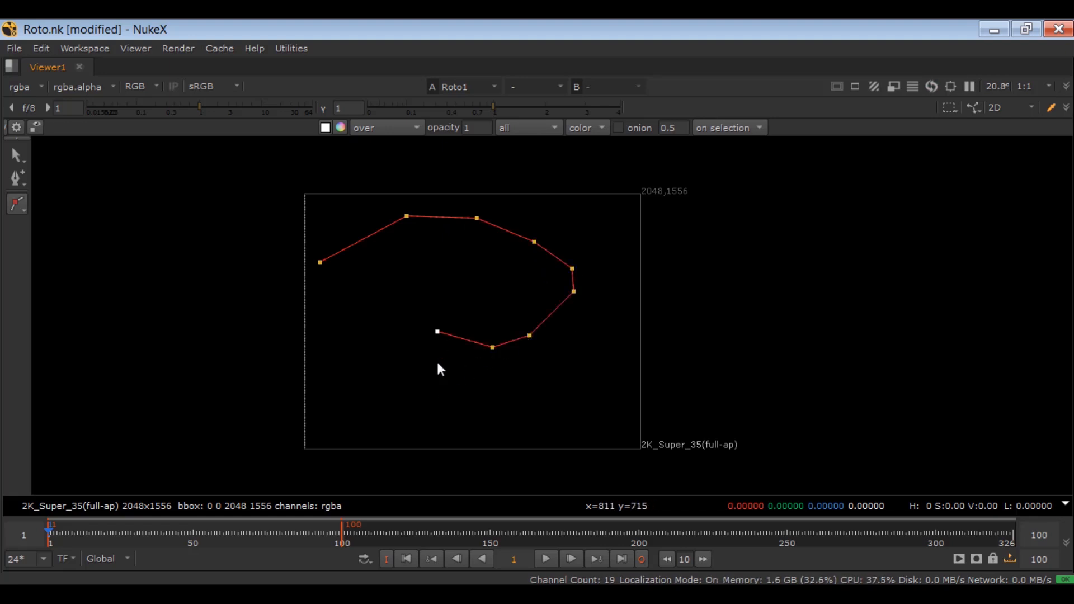
click(407, 339)
click(380, 334)
click(341, 318)
click(317, 288)
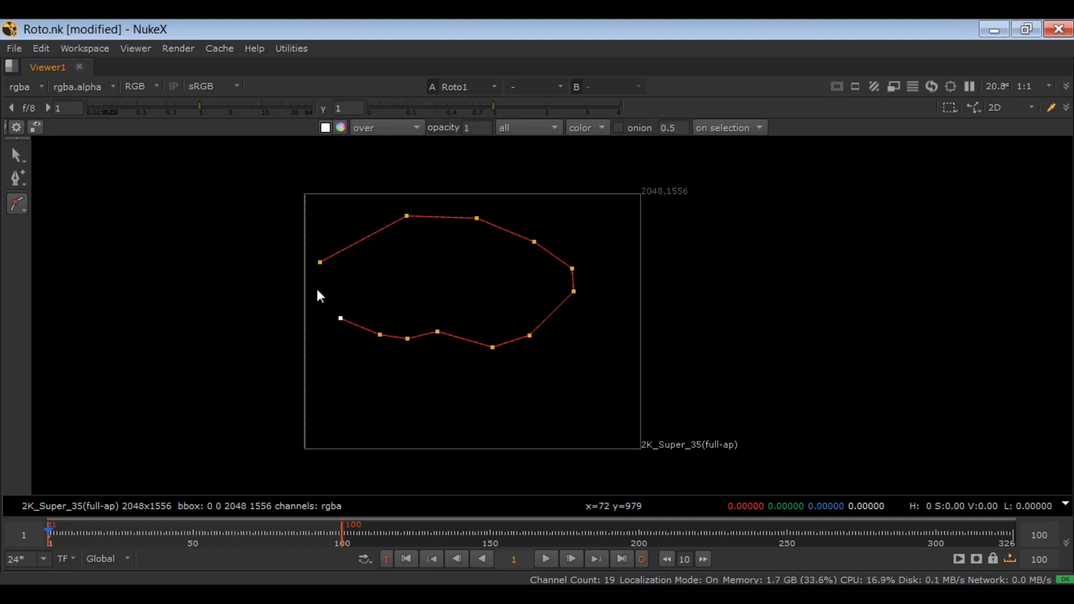
click(320, 262)
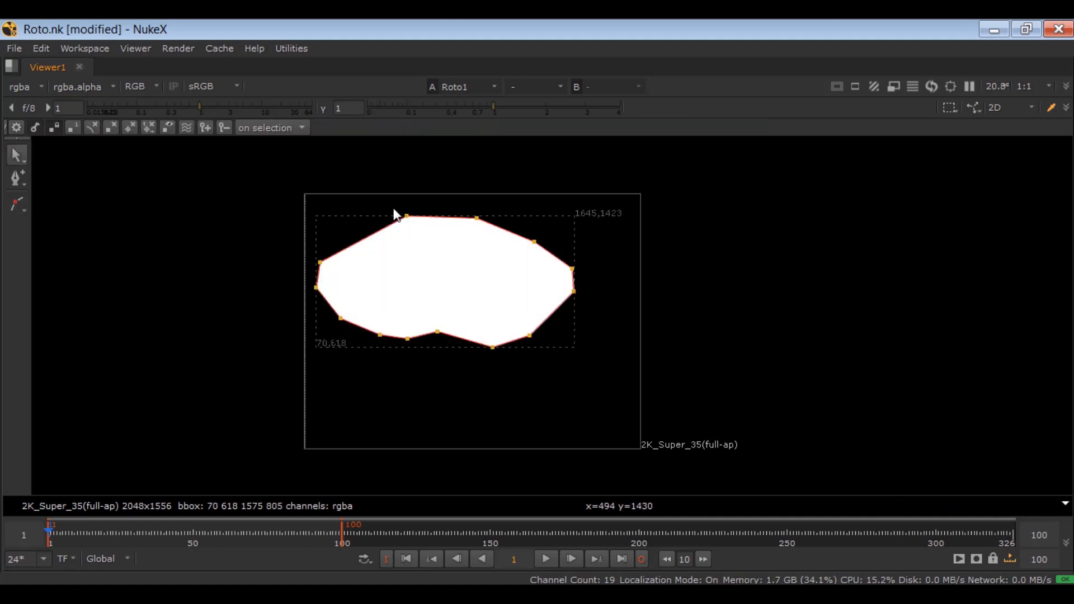
Step: Smooth the cusped shape's upper-left point, and smooth all points of the shape
scroll(396, 215, up, 3)
drag(446, 203, 401, 250)
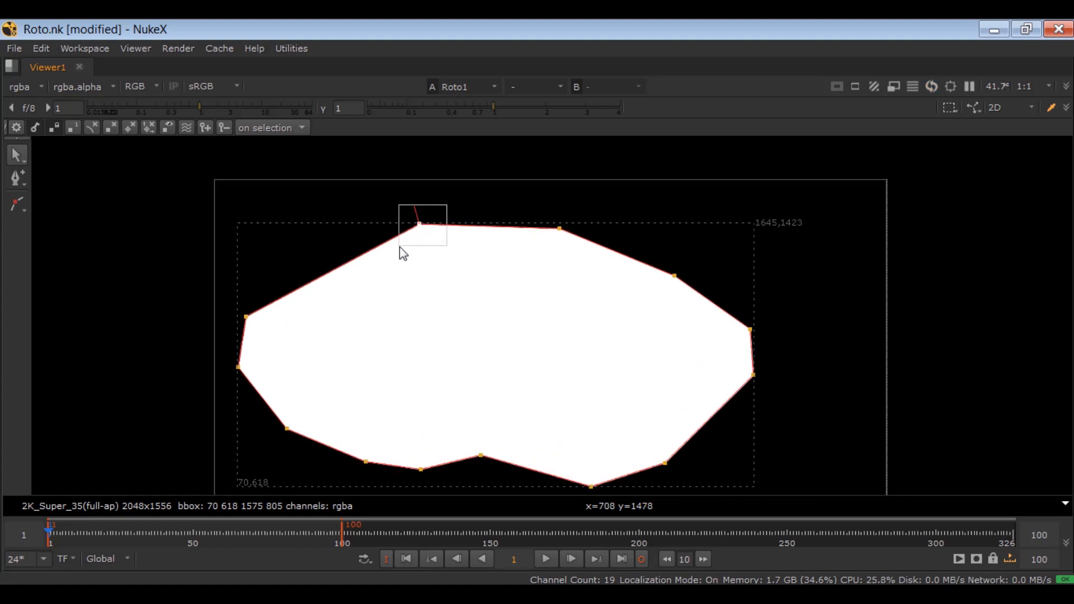
right_click(419, 223)
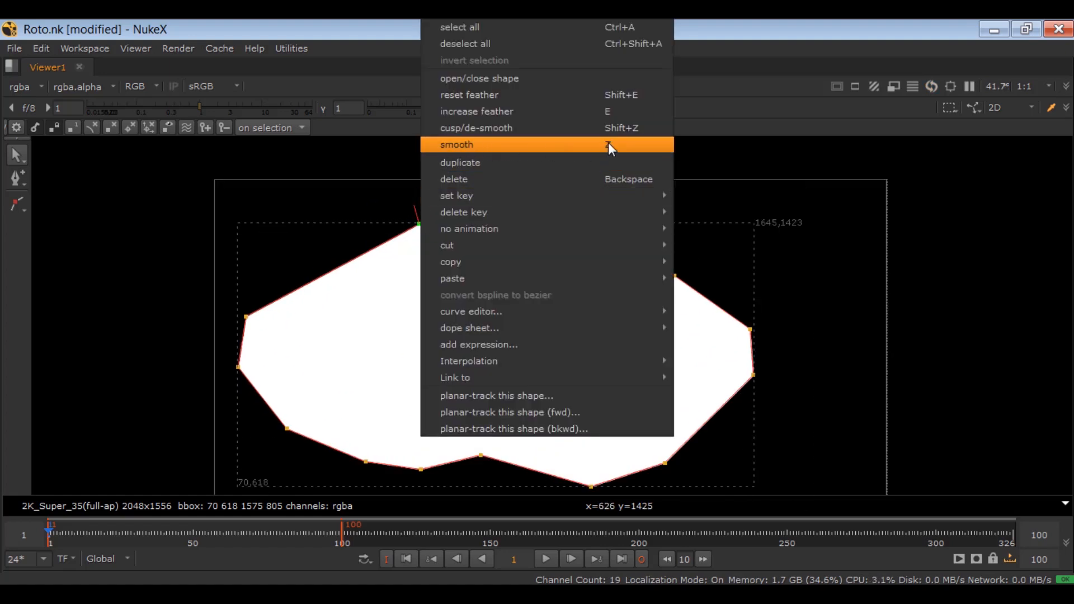
click(272, 213)
drag(383, 201, 467, 257)
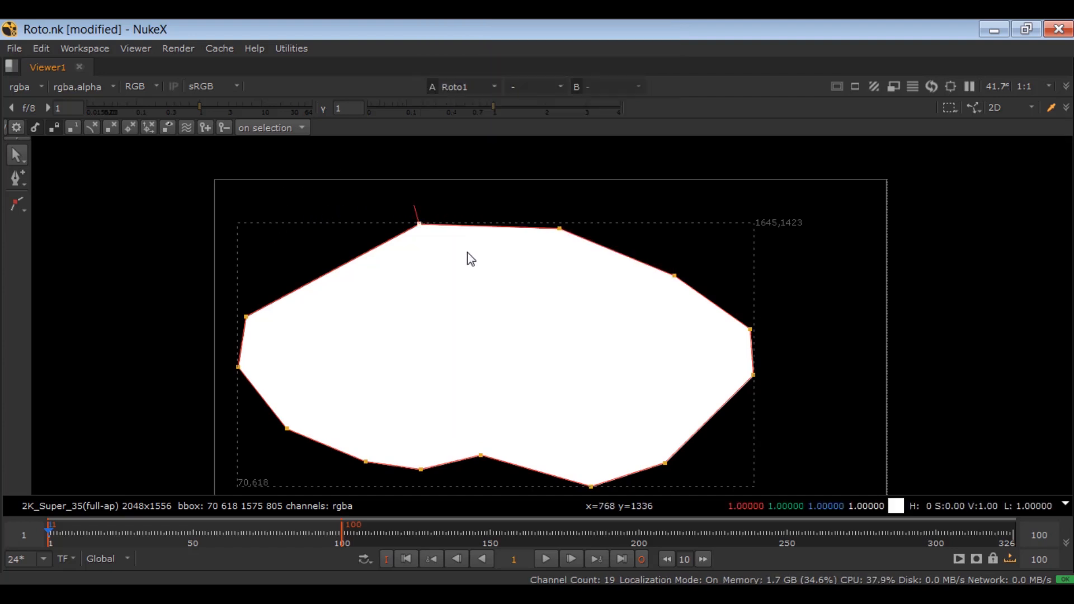
key(z)
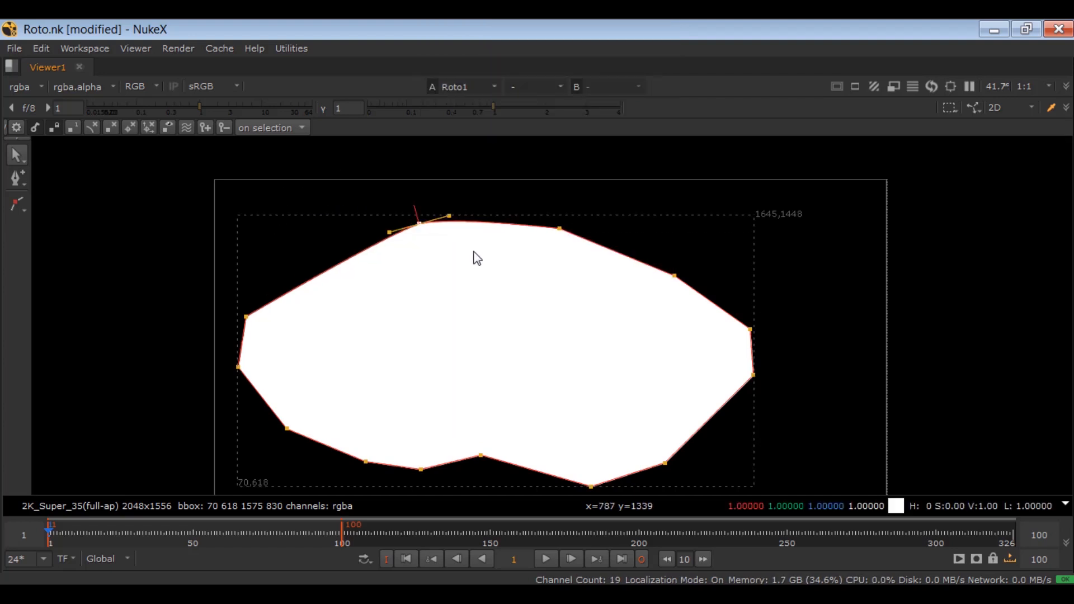
drag(845, 197, 168, 496)
key(z)
Step: Smooth the two leftmost points of the shape further, and adjust the points on its upper-right edge
drag(200, 260, 276, 396)
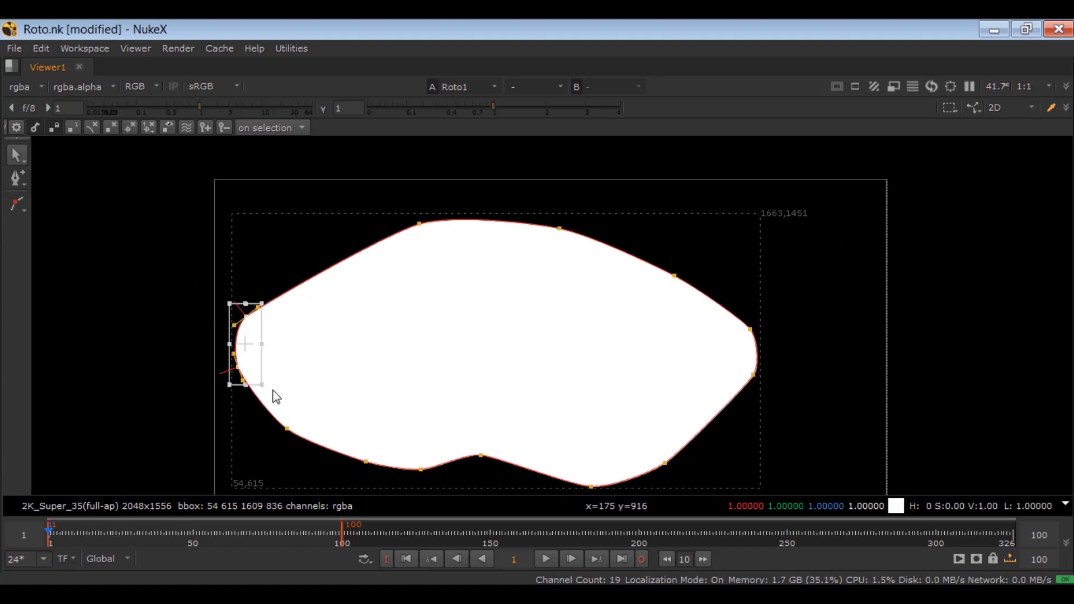
click(226, 421)
drag(167, 286, 290, 409)
key(z)
key(z)
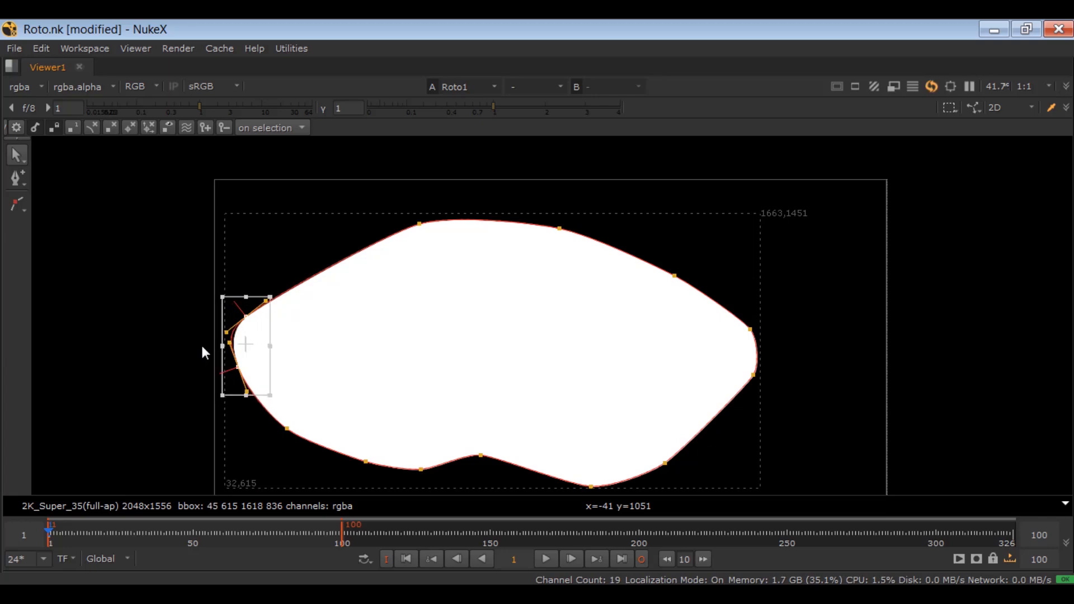
drag(202, 347, 203, 350)
drag(751, 235, 642, 328)
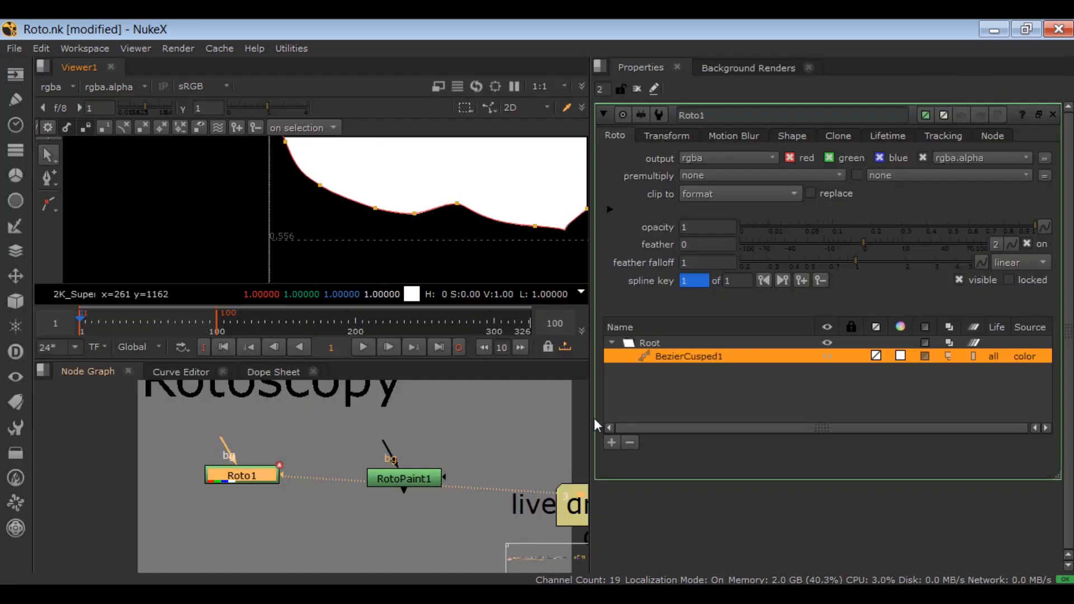
Step: Delete the cusped Bezier and draw a closed B-Spline about 1583 by 1026 pixels with a deep notch in its left side
click(630, 442)
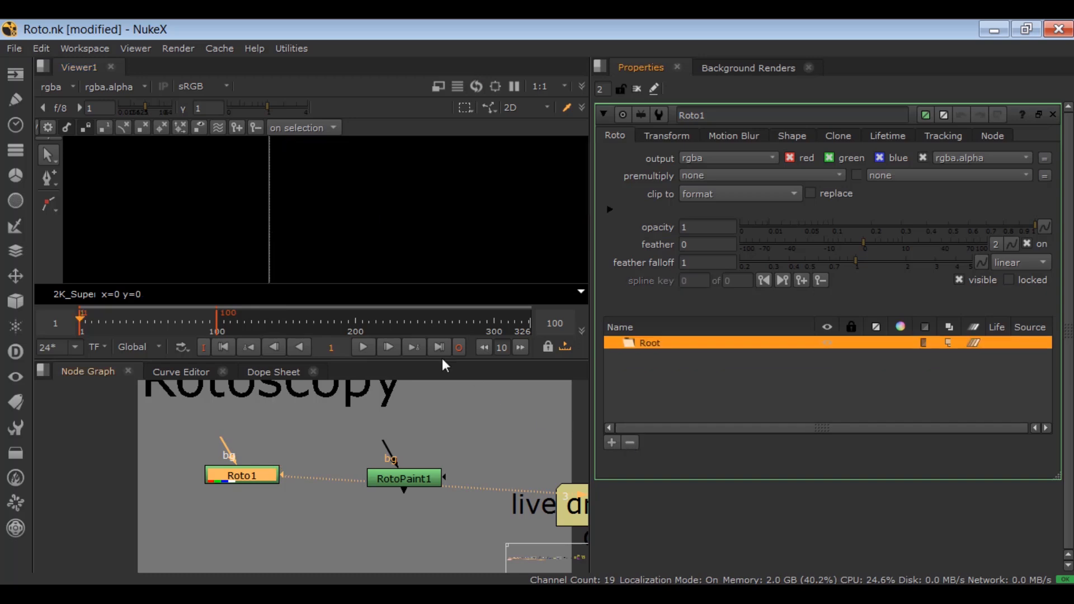
key(space)
right_click(17, 204)
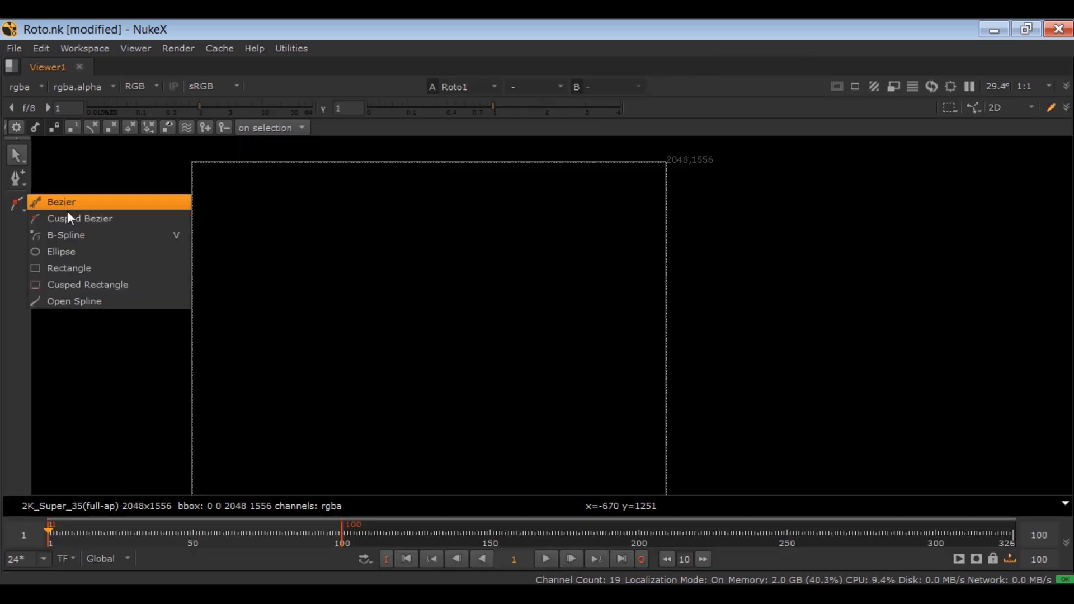
click(54, 234)
click(237, 290)
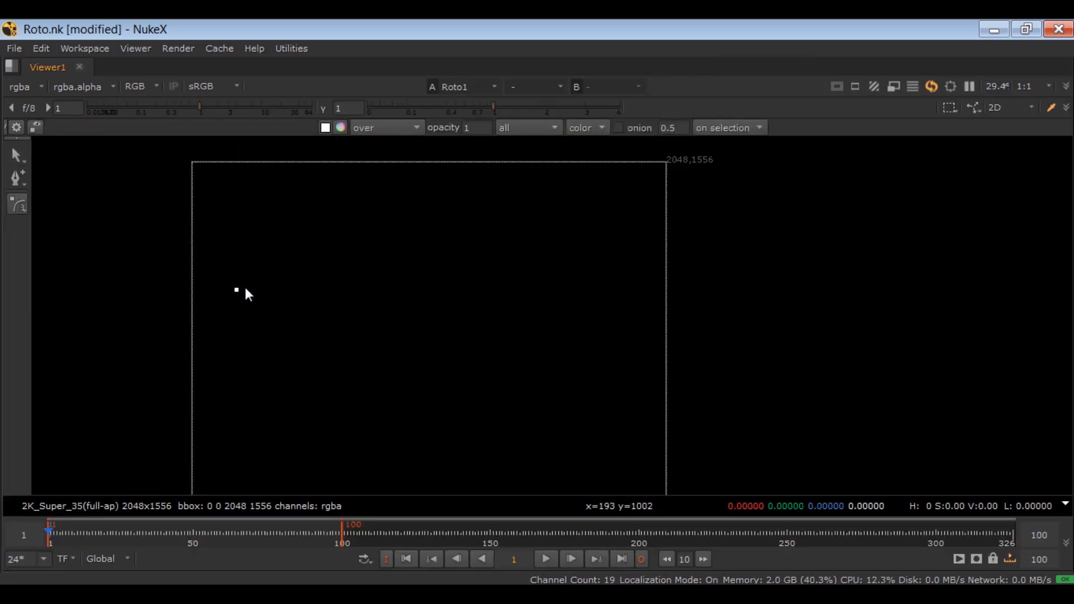
click(336, 221)
click(452, 211)
click(546, 230)
click(548, 304)
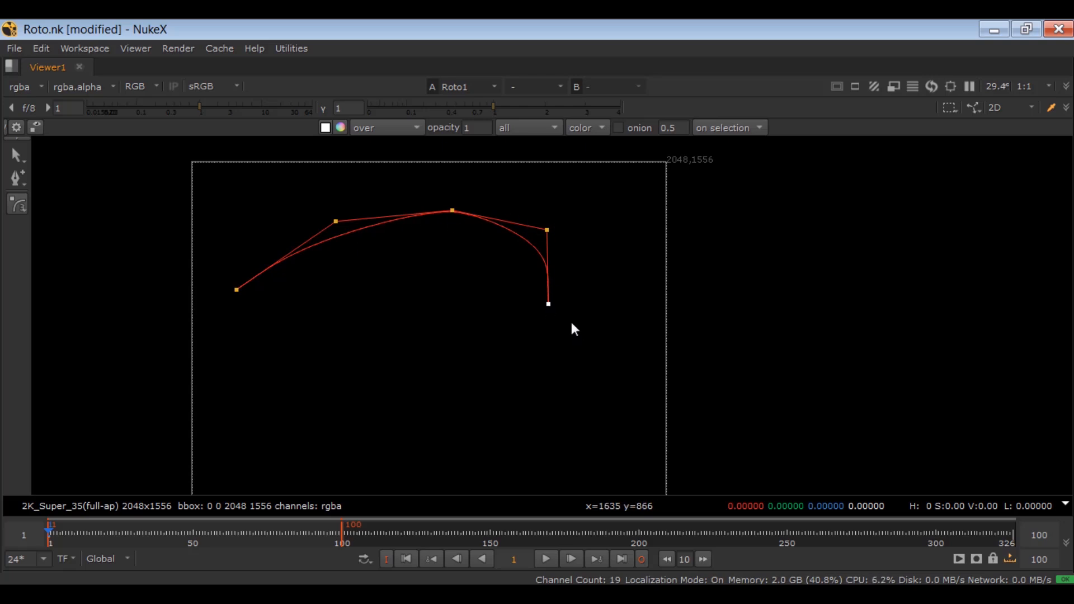
click(593, 332)
click(616, 352)
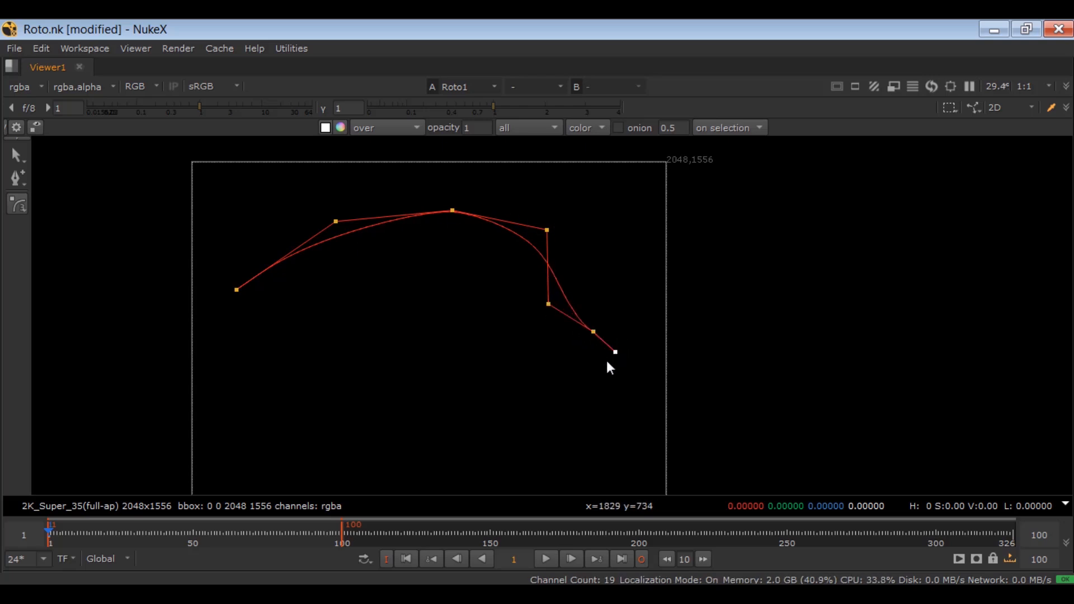
click(437, 442)
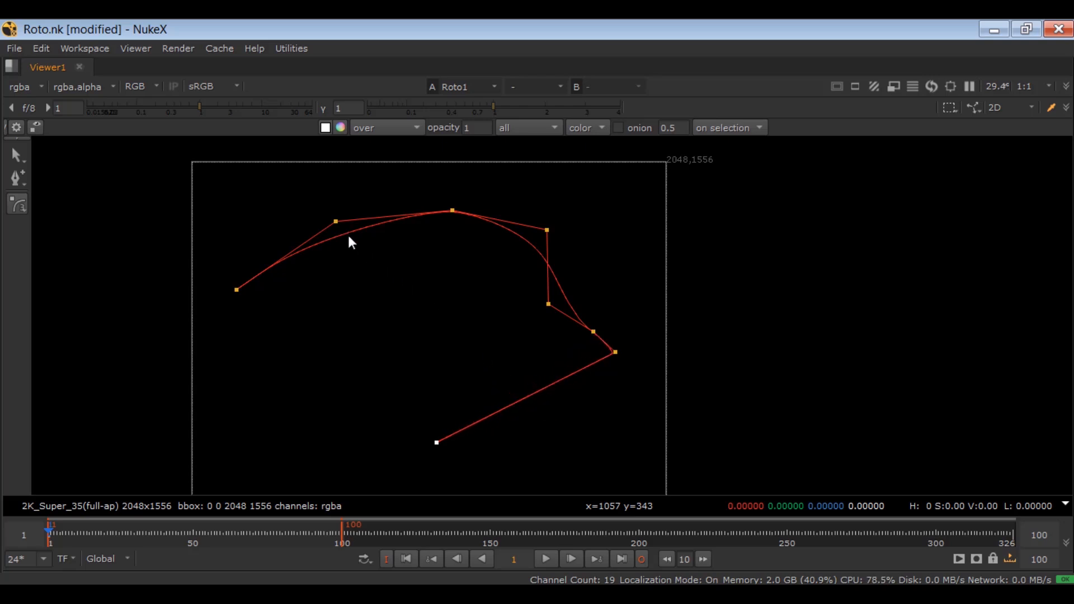
click(345, 448)
click(291, 412)
click(274, 352)
click(380, 325)
click(388, 276)
click(310, 293)
click(246, 329)
click(229, 307)
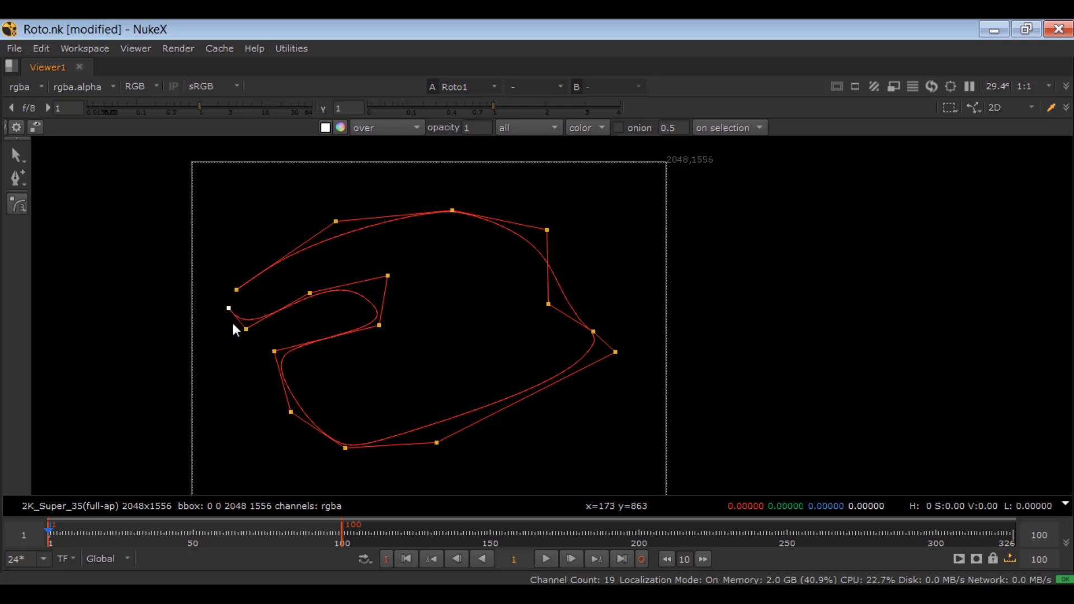
key(Return)
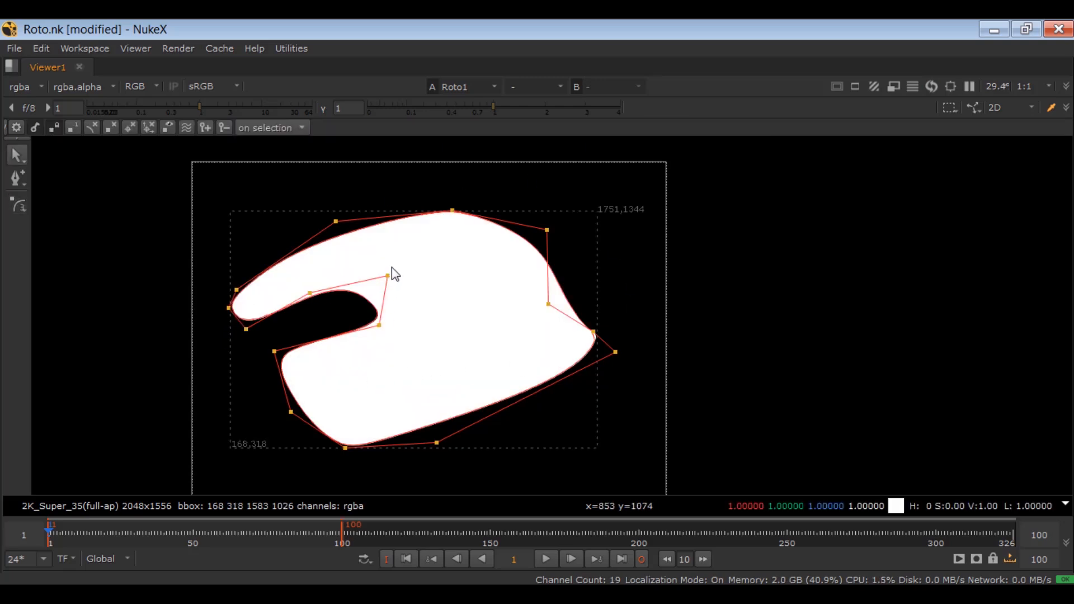
Step: Move the B-Spline's upper inner notch point slightly up and to the right, and delete the B-Spline shape
mouse_move(388, 276)
mouse_down()
mouse_move(437, 271)
mouse_move(339, 258)
mouse_move(394, 269)
mouse_up()
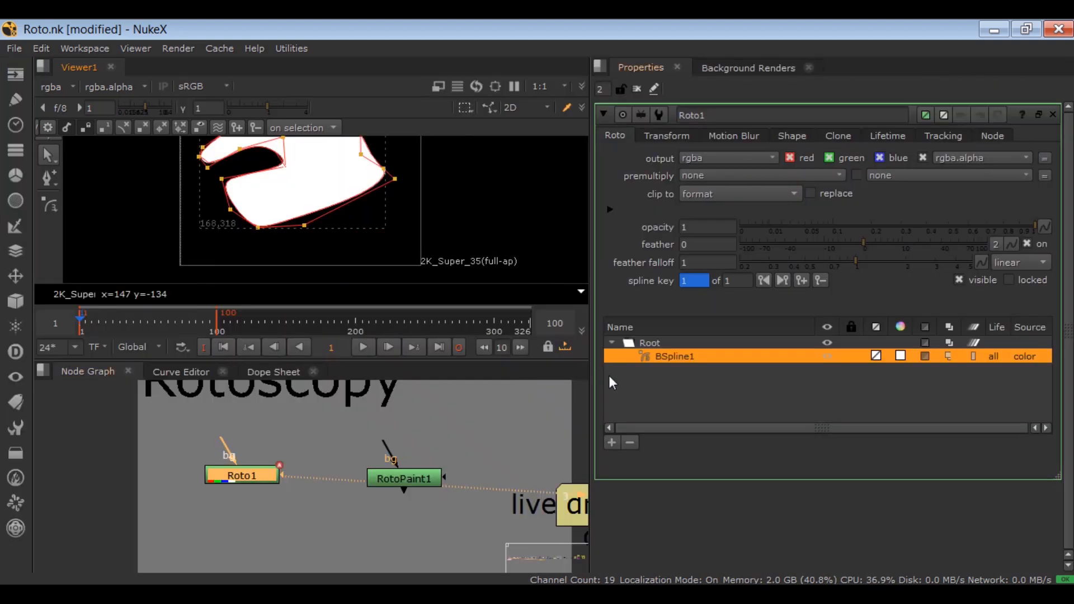
click(629, 443)
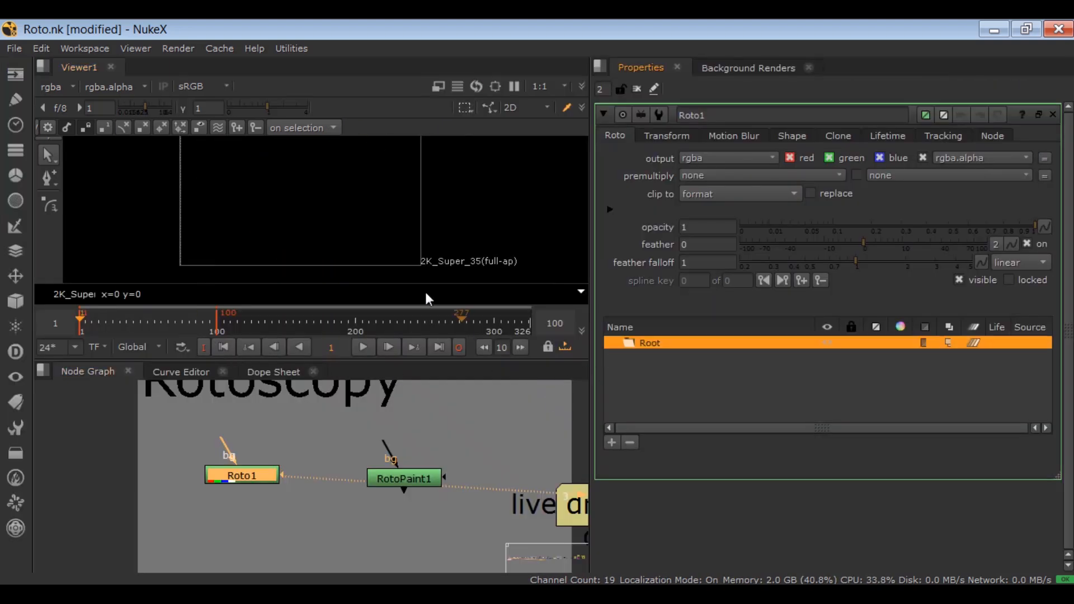
key(space)
Step: Draw a Rectangle about 965 by 555 pixels in the frame's upper-left area and a similar-sized Cusped Rectangle beneath it
right_click(15, 200)
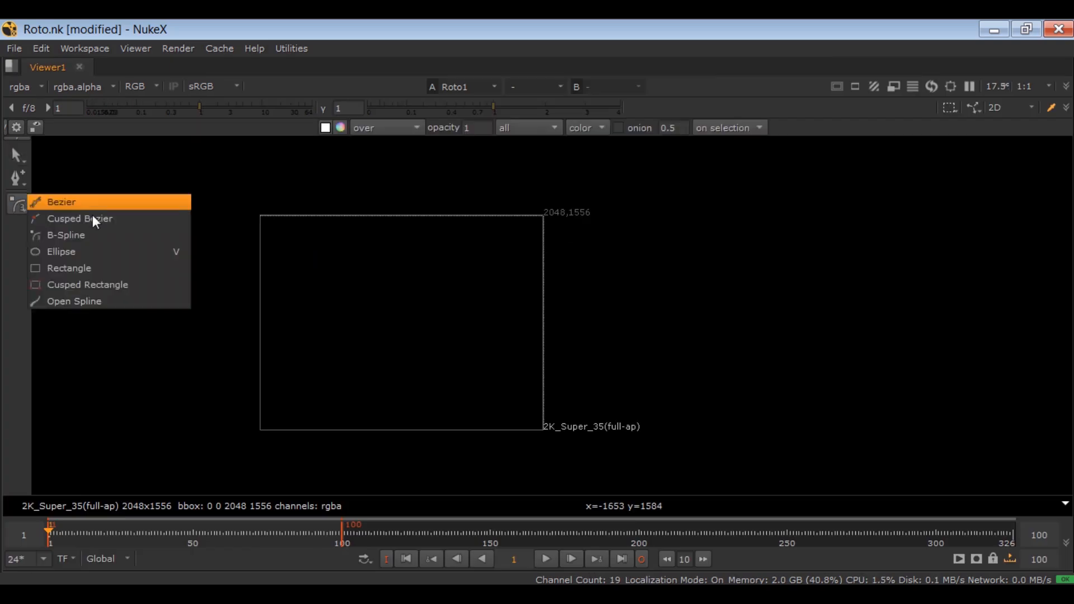
click(104, 268)
mouse_move(280, 229)
mouse_down()
mouse_move(292, 248)
mouse_move(385, 302)
mouse_move(414, 305)
mouse_up()
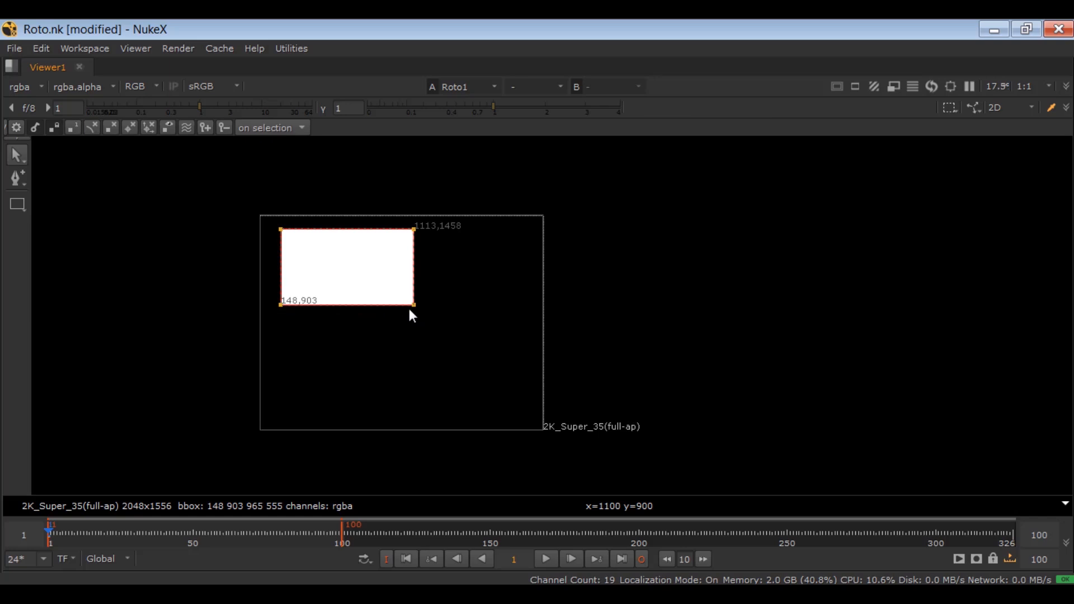
right_click(13, 206)
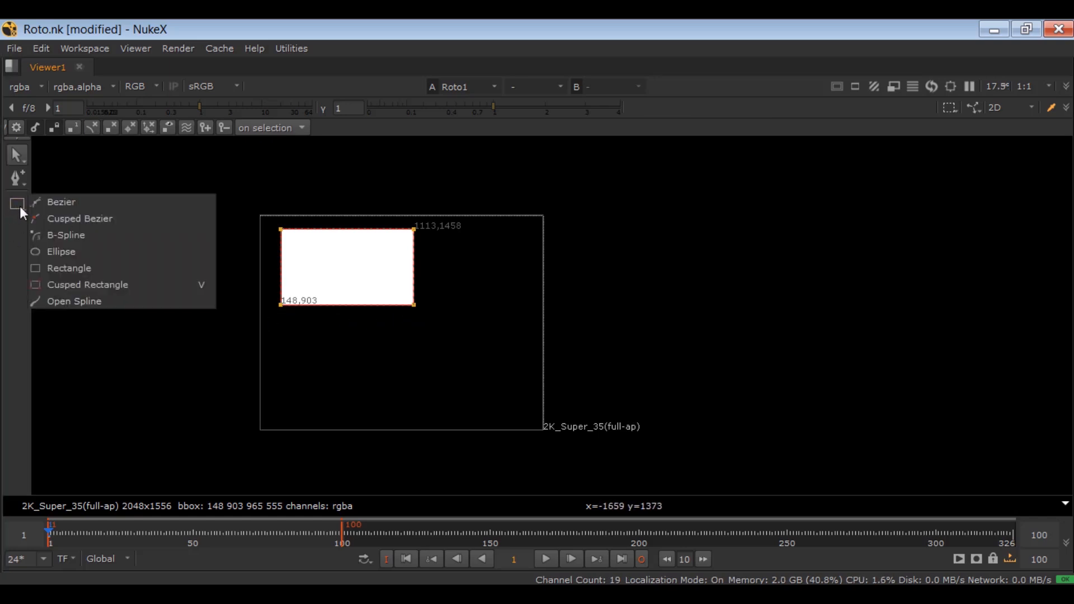
click(131, 287)
drag(283, 320, 413, 398)
Step: Move the upper-left corner point of each rectangle inward to compare the Rectangle with the Cusped Rectangle
scroll(340, 299, up, 2)
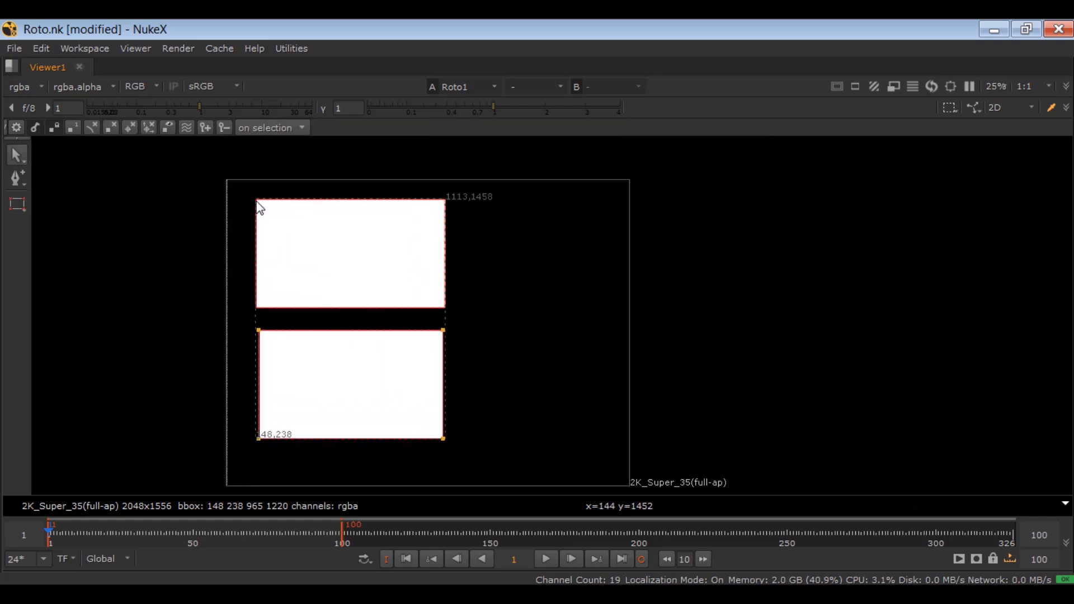
drag(257, 202, 294, 232)
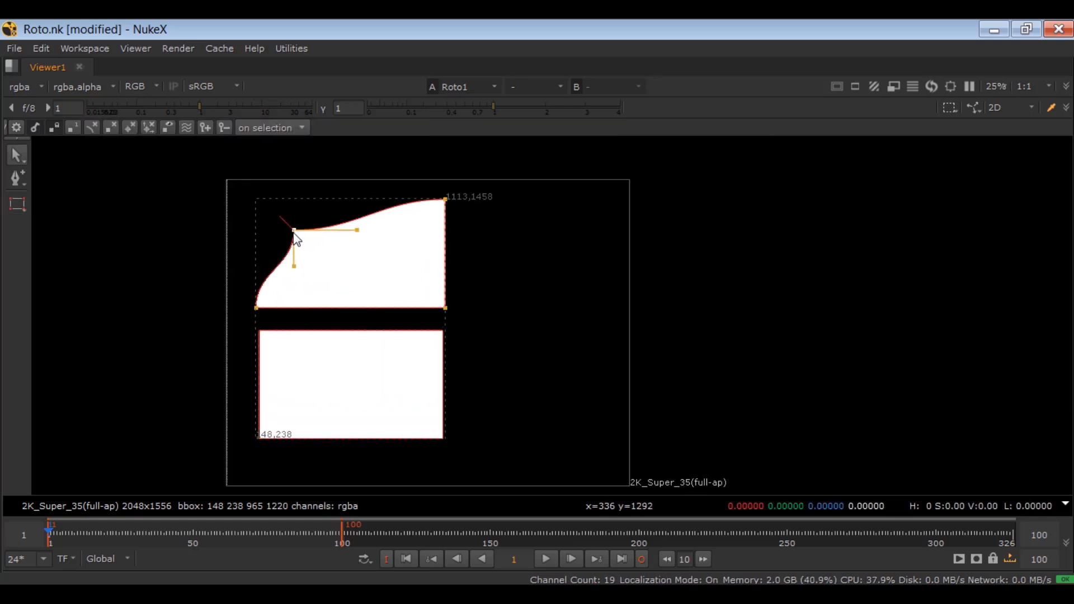
click(263, 342)
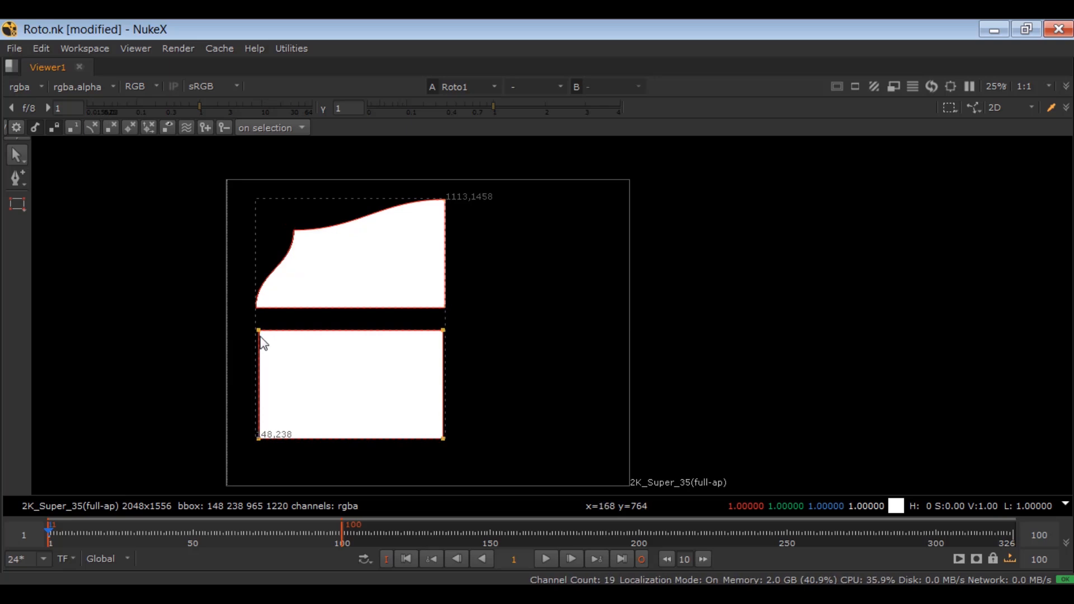
drag(260, 337, 298, 354)
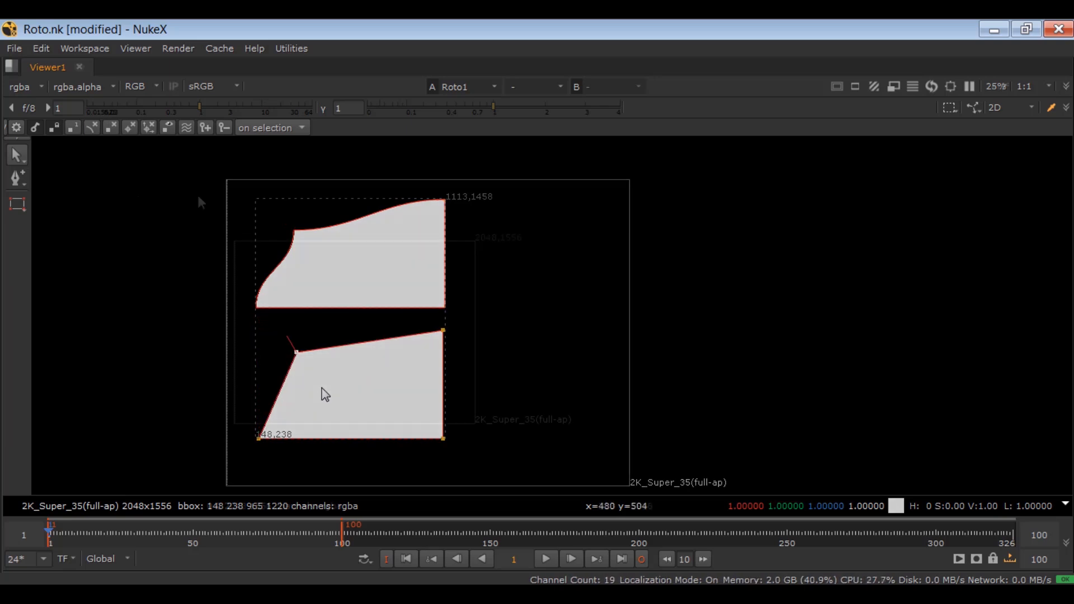
Step: Draw an Ellipse about 1273 by 1101 pixels around the middle of the frame
click(17, 204)
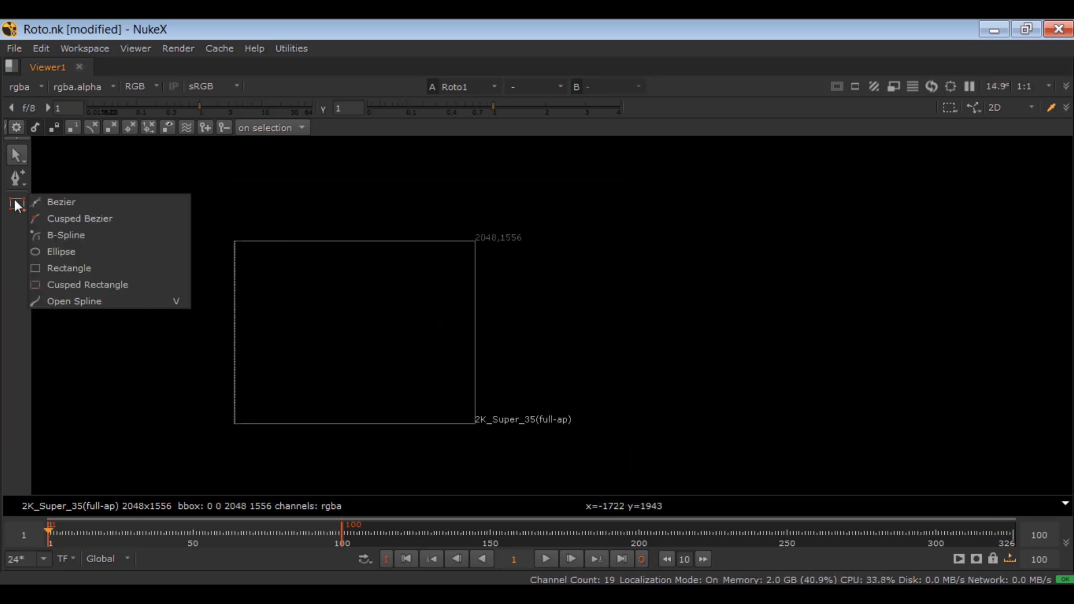
click(71, 252)
scroll(267, 294, up, 3)
drag(311, 222, 561, 431)
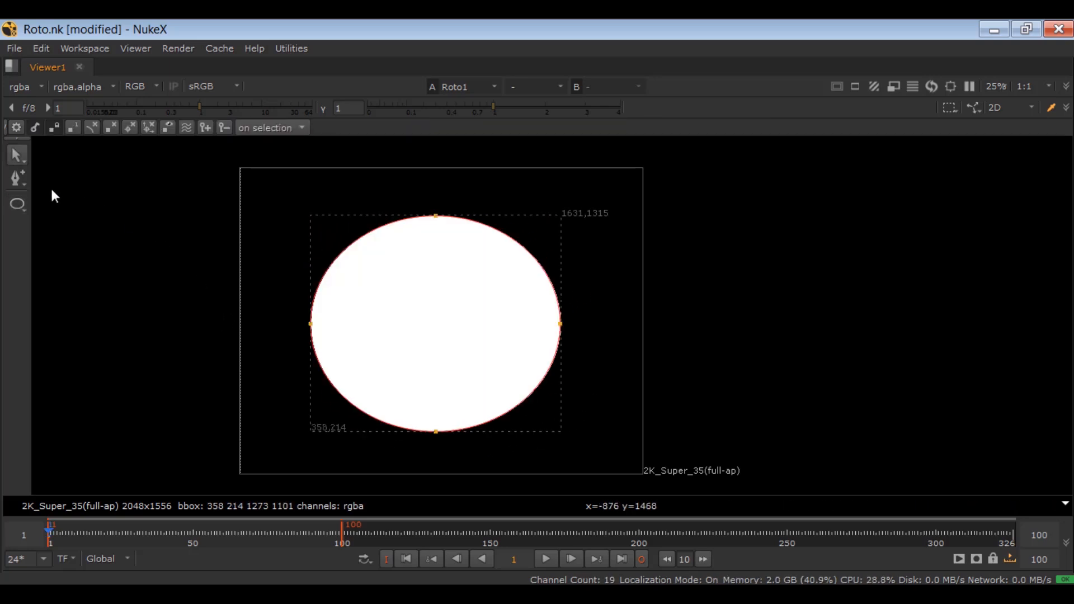
Step: Add four points to the ellipse's outline: one on the upper left, two on the upper right and one on the lower right
right_click(18, 178)
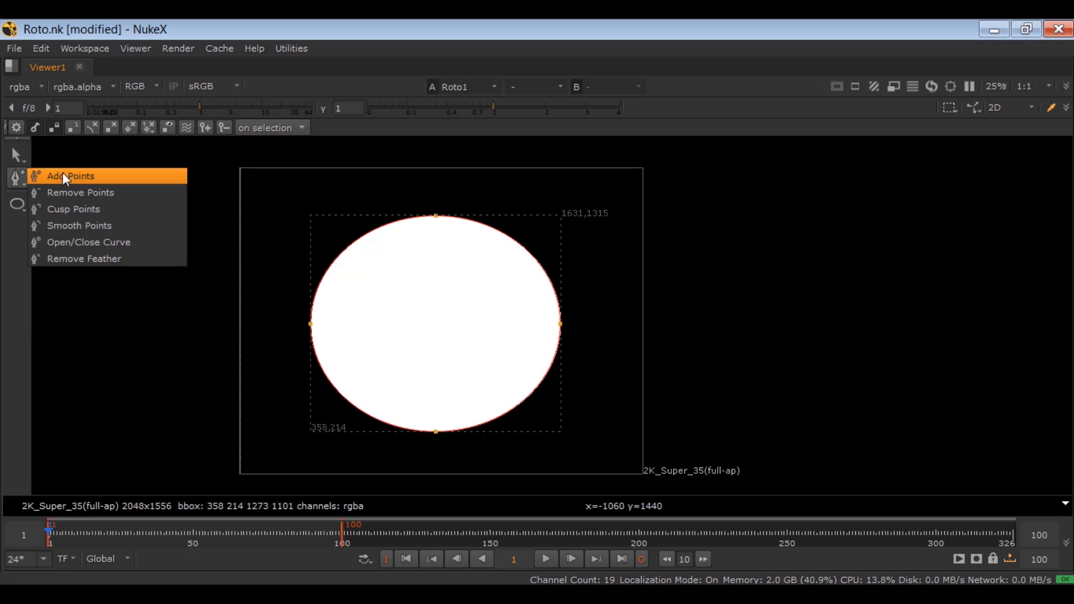
click(140, 175)
scroll(336, 258, up, 2)
click(363, 246)
click(662, 249)
click(596, 210)
click(709, 429)
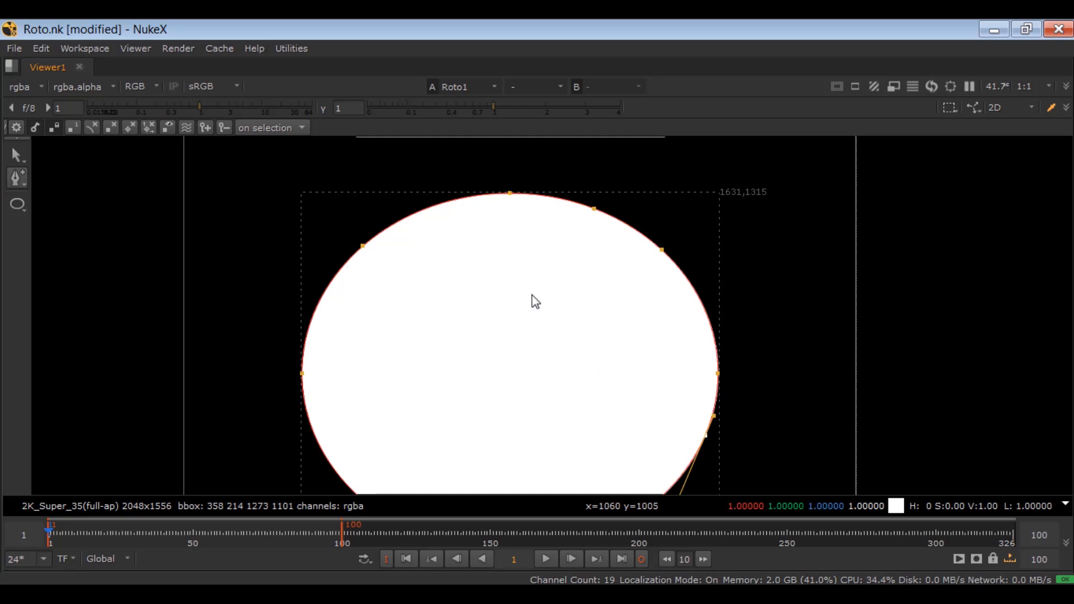
Step: Remove the four extra points from the ellipse's upper-left, upper-right and lower-right outline
right_click(21, 172)
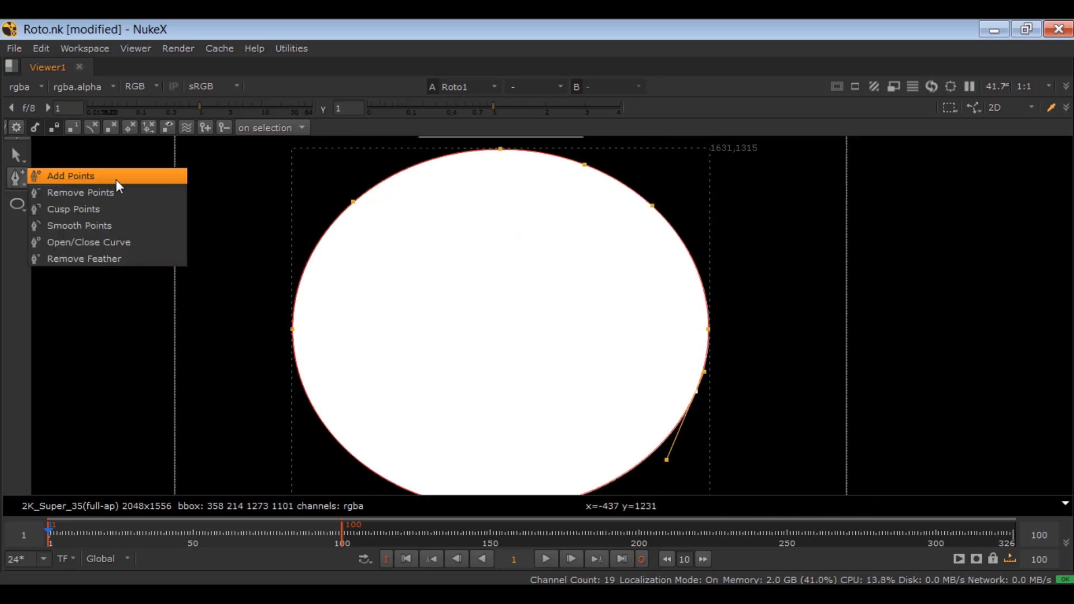
click(149, 192)
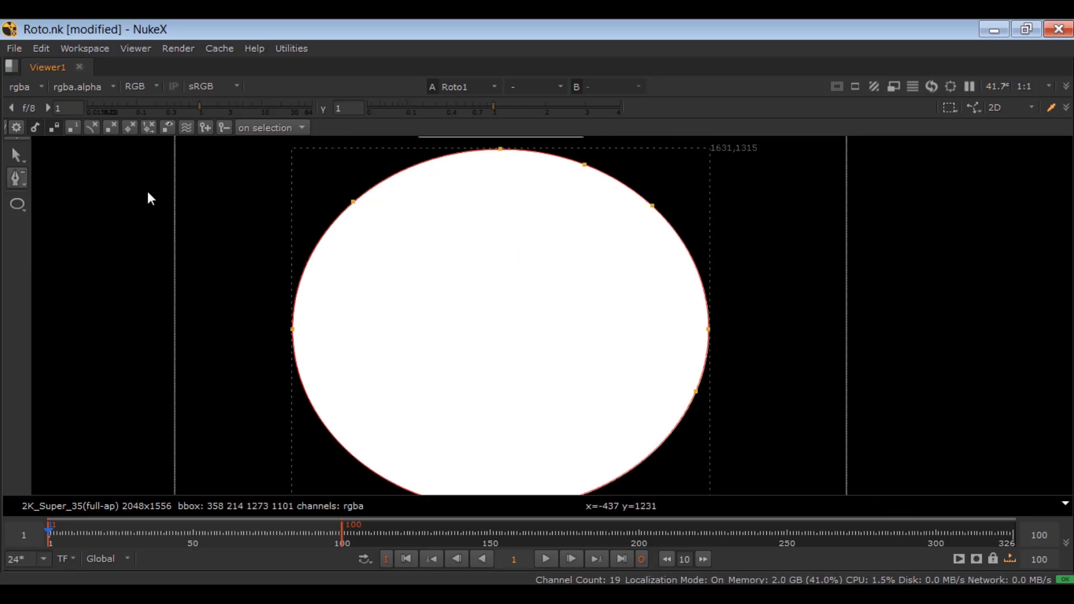
click(352, 203)
click(584, 171)
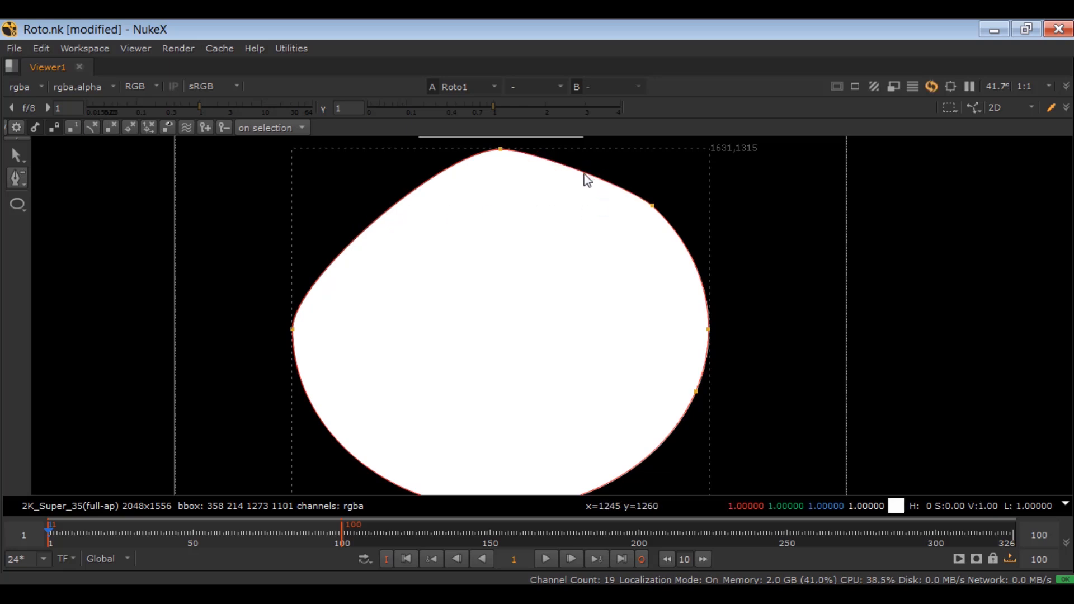
click(652, 206)
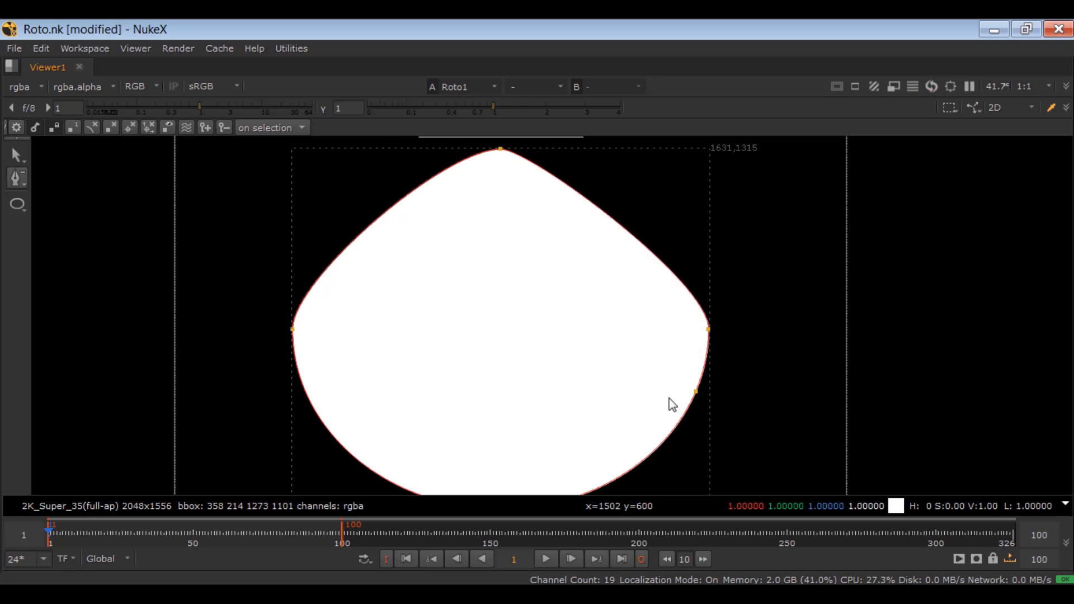
click(700, 392)
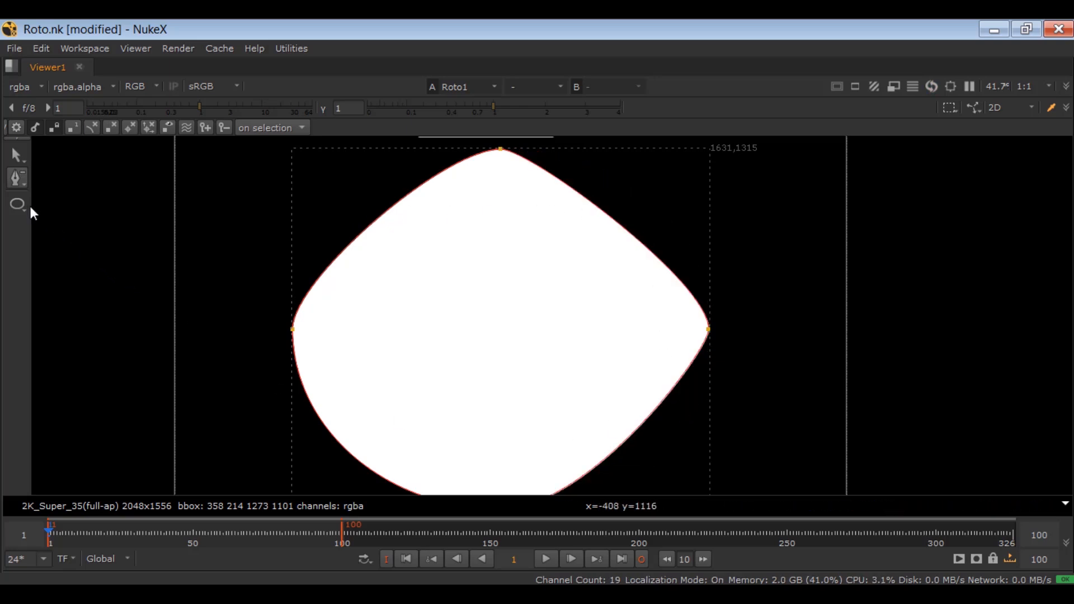
Step: Turn the shape's leftmost point into a cusp and smooth that same point again
right_click(21, 178)
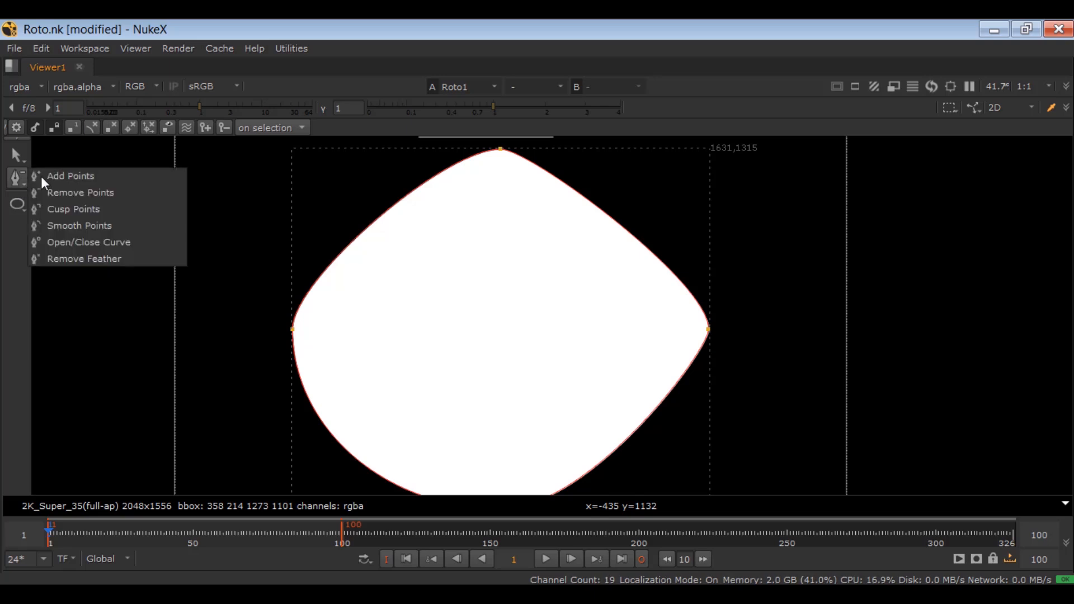
click(132, 209)
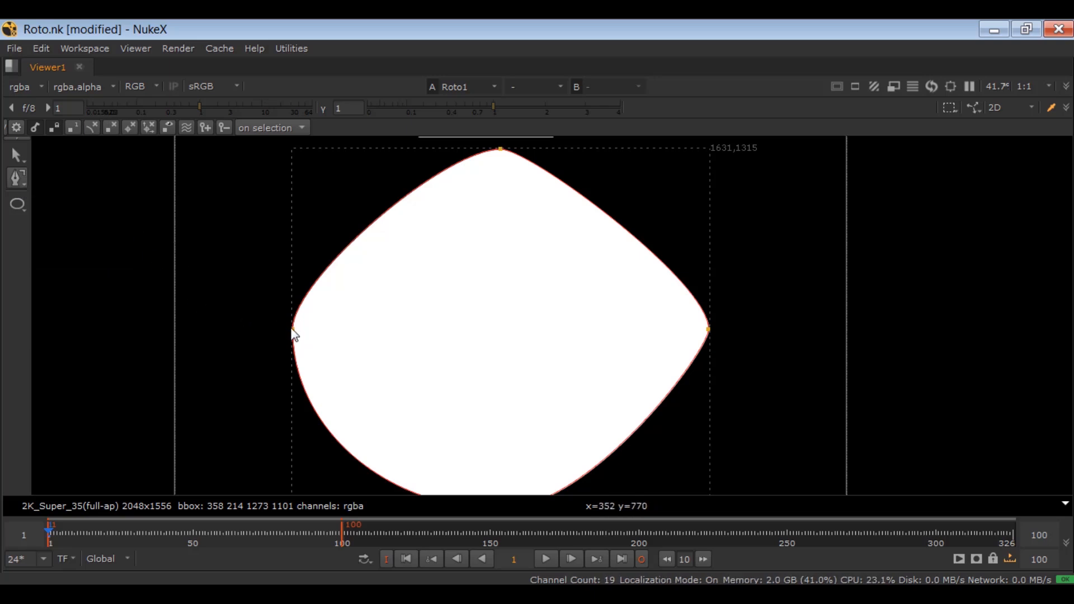
click(293, 330)
right_click(9, 180)
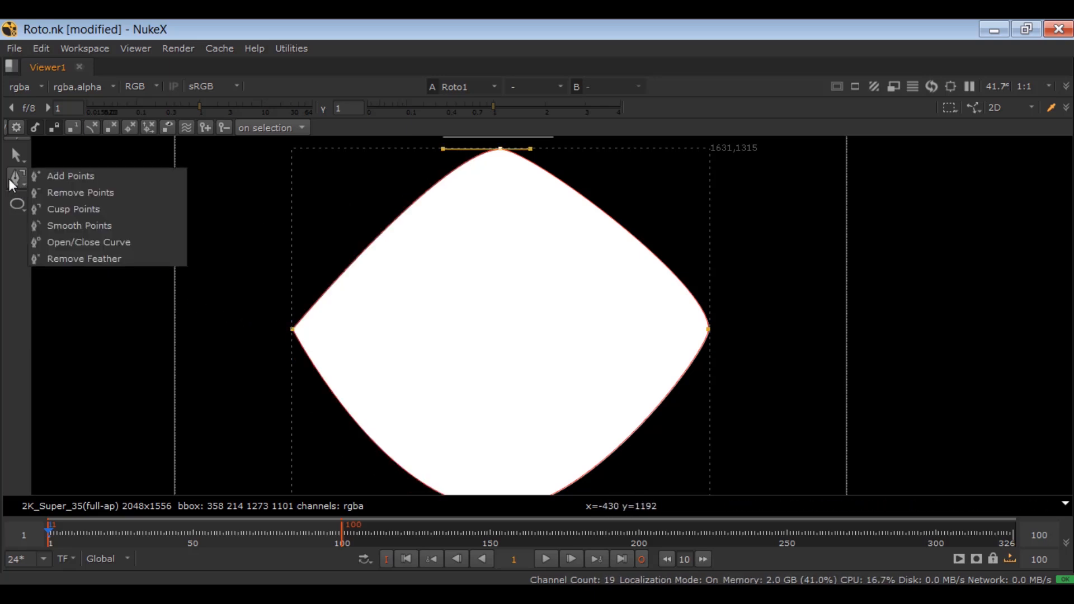
click(117, 225)
click(292, 330)
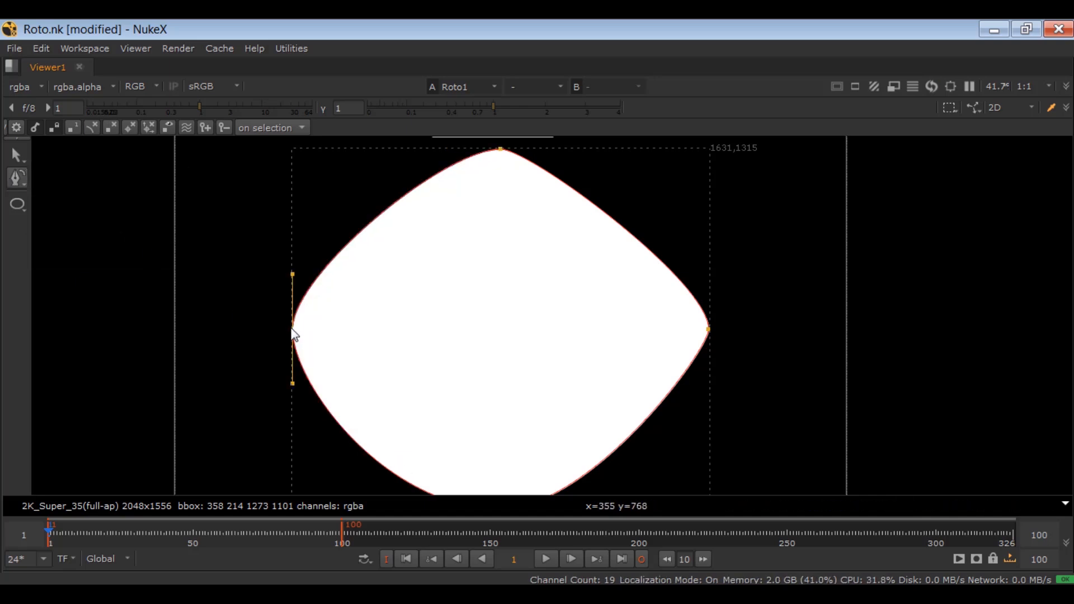
Step: Delete the edited ellipse and draw a smaller Ellipse about 597 by 565 pixels near the middle of the frame
key(space)
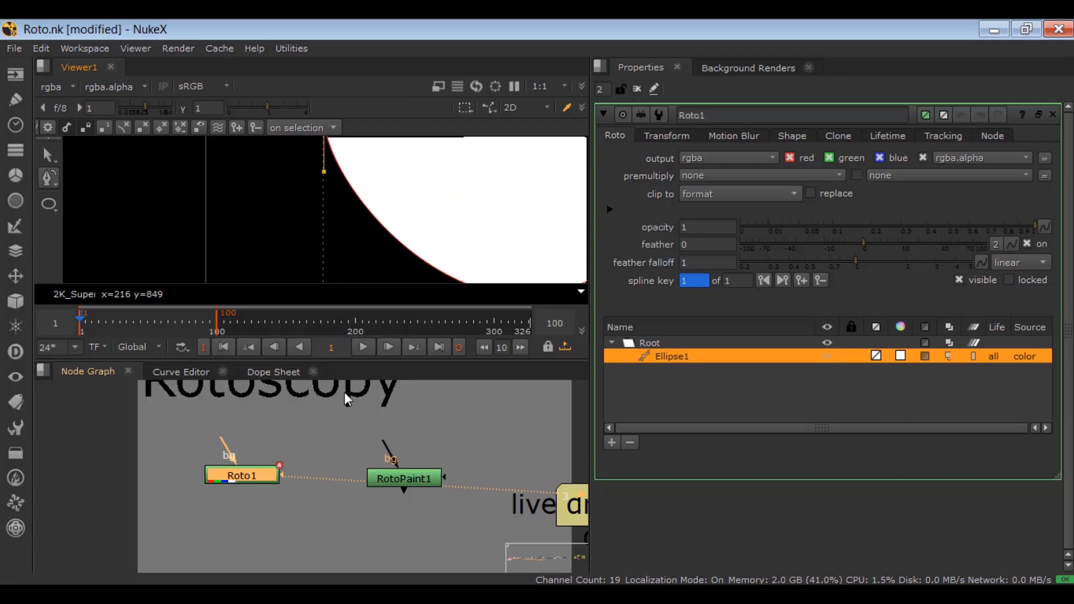
click(629, 442)
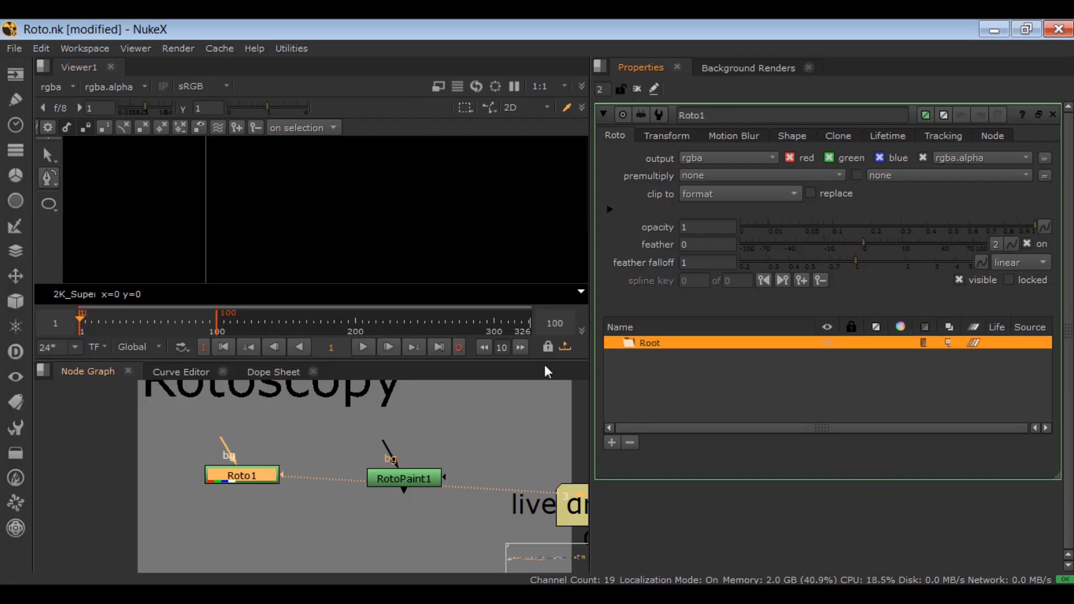
key(space)
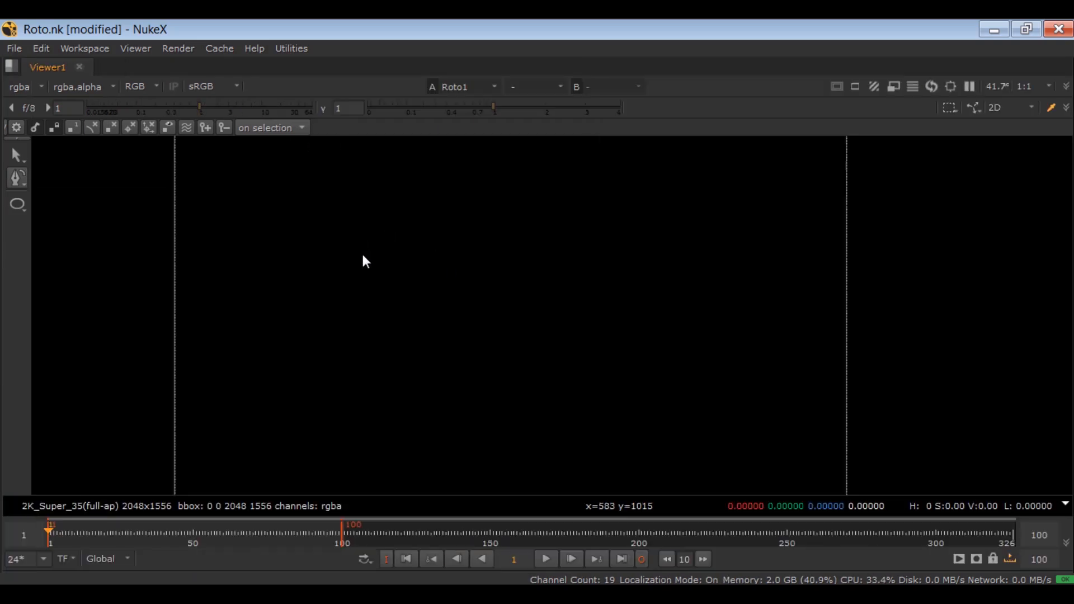
right_click(15, 202)
click(46, 253)
drag(388, 225, 584, 411)
Step: Open the small ellipse's closed outline with the Open/Close Curve tool
right_click(11, 177)
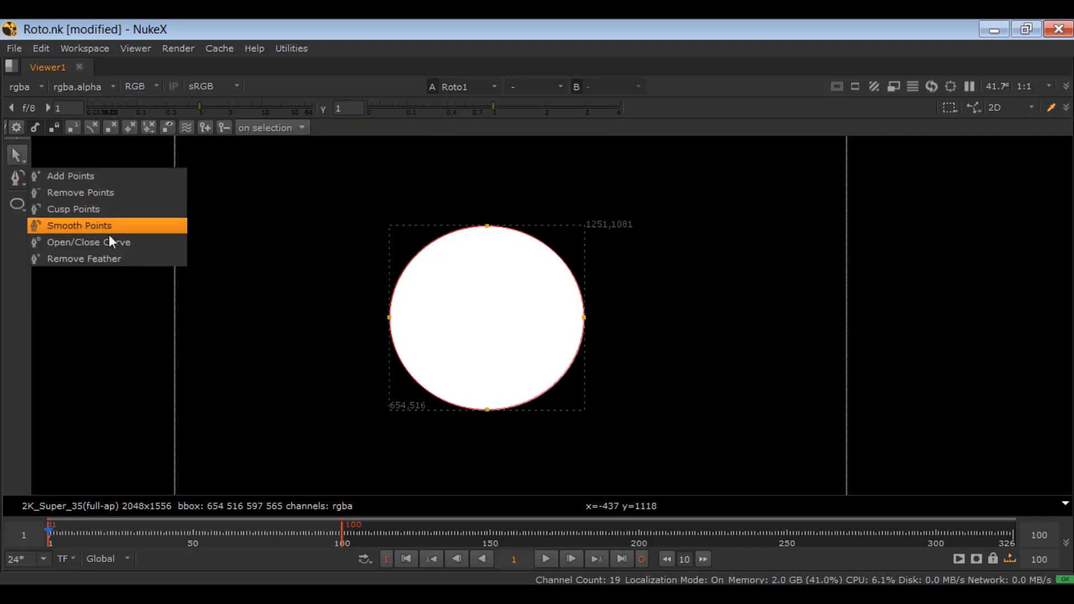
click(140, 242)
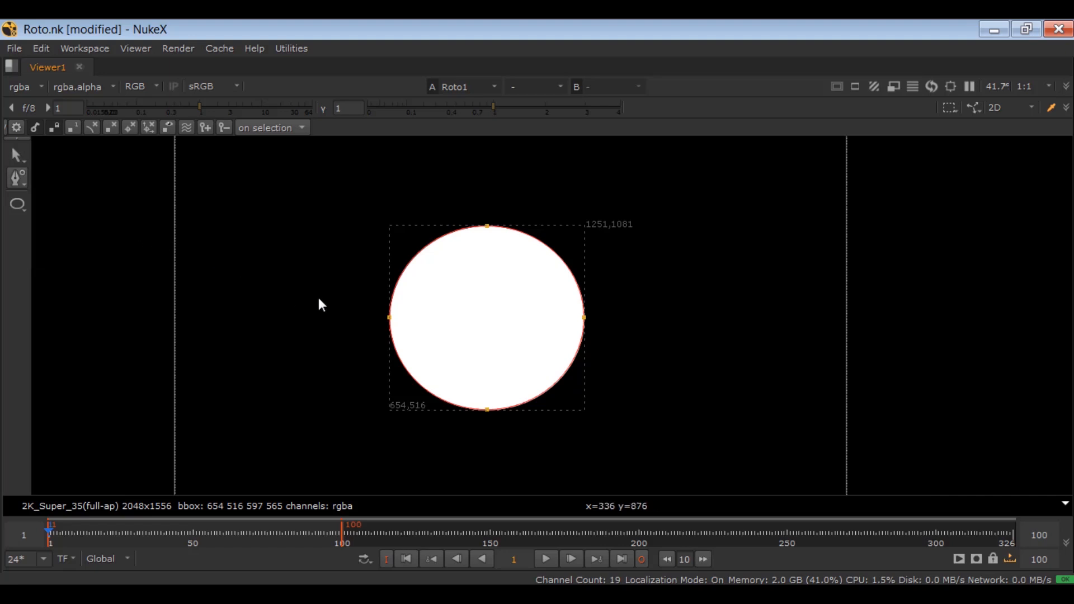
click(414, 256)
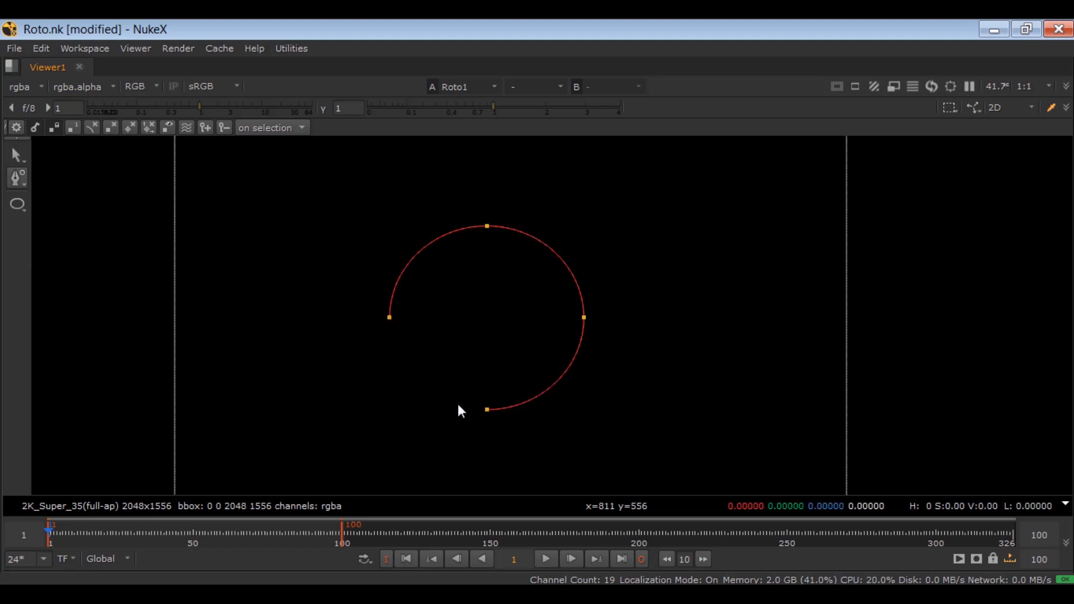
Step: Select all points of the opened ellipse and delete the shape
key(q)
key(ctrl+a)
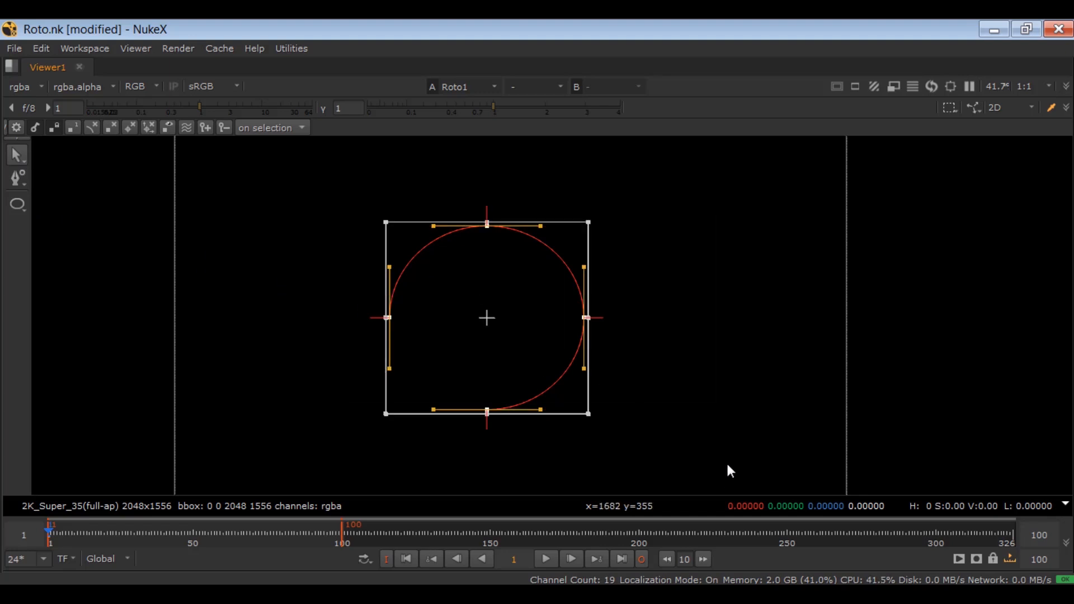
drag(326, 186, 689, 440)
key(Delete)
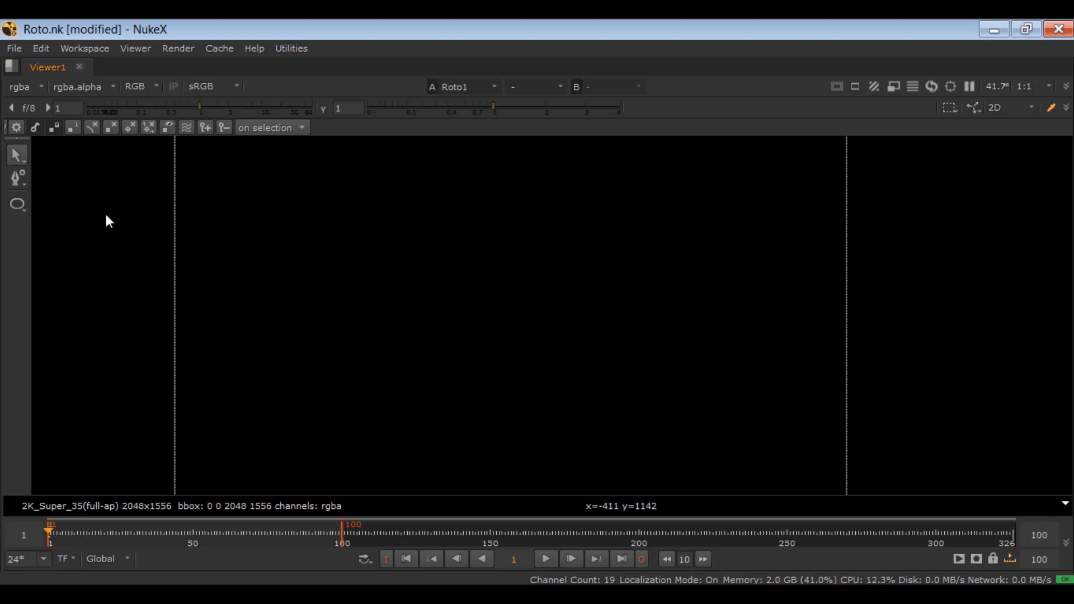
key(space)
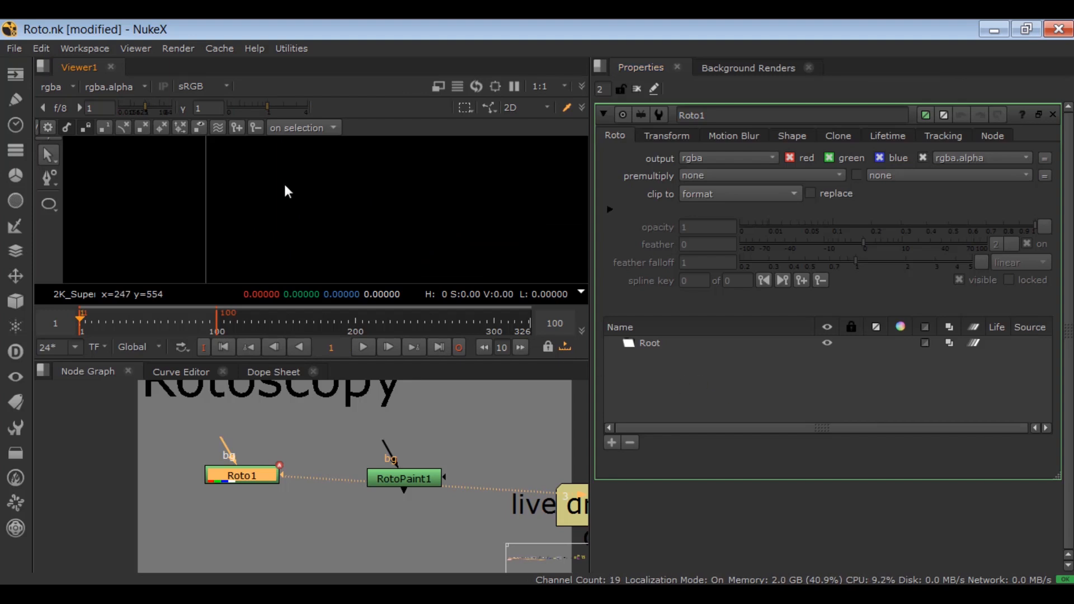
key(space)
right_click(18, 178)
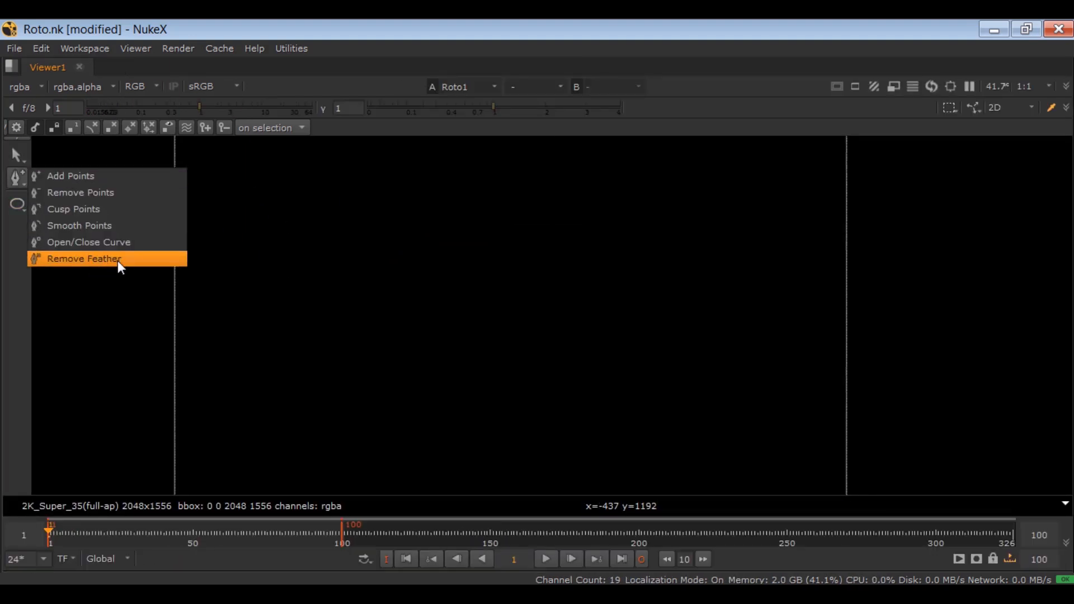
click(110, 298)
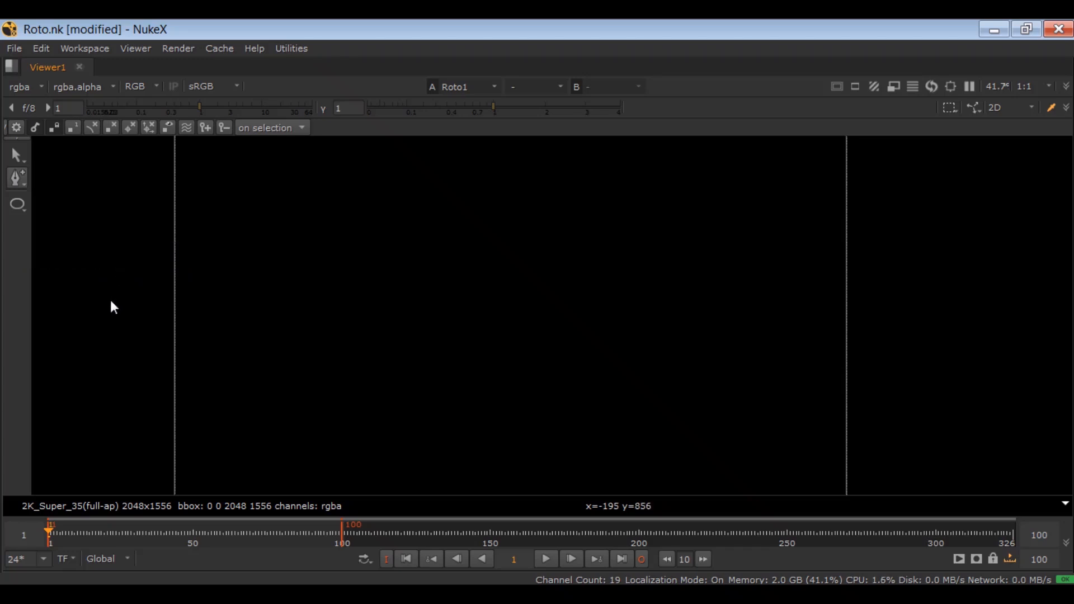
Step: Draw a closed seven-point Bezier about 933 by 667 pixels, with straight upper edges and a curved left side and underside
right_click(18, 202)
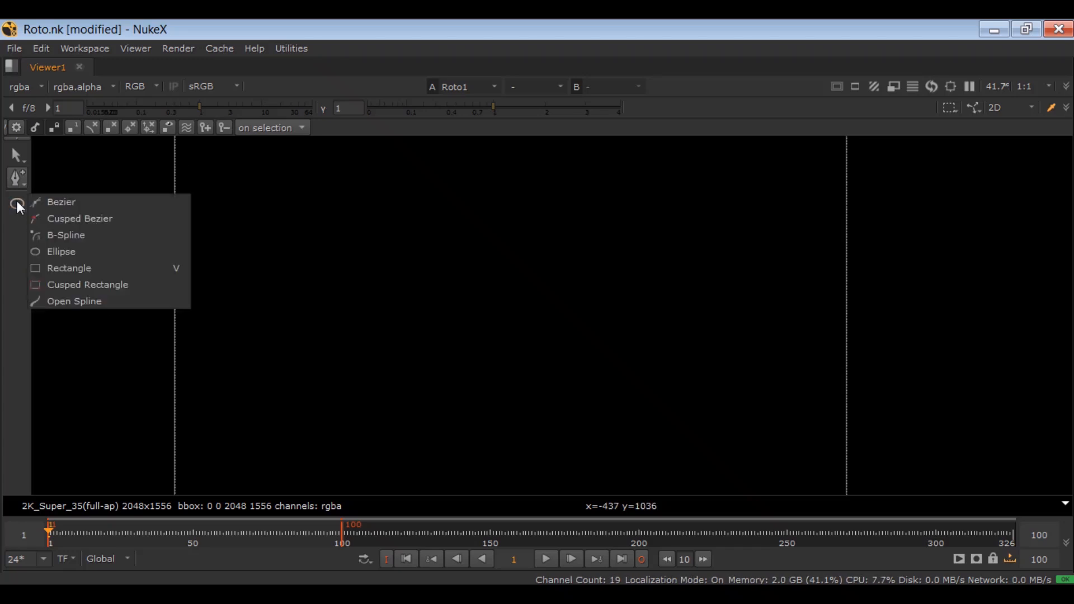
click(60, 203)
click(315, 249)
click(463, 230)
click(570, 291)
drag(529, 447, 509, 448)
click(341, 365)
click(269, 319)
click(292, 274)
click(315, 249)
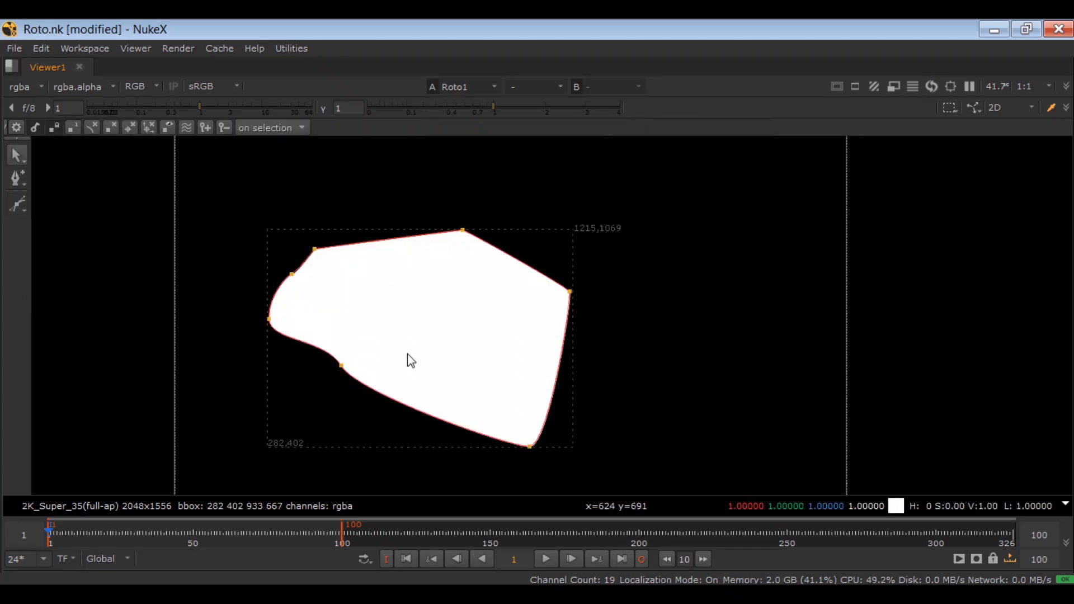
Step: Pull a feather edge upward from the Bezier's top point and extend both feather tangent handles to form a broad arc
drag(423, 197, 482, 250)
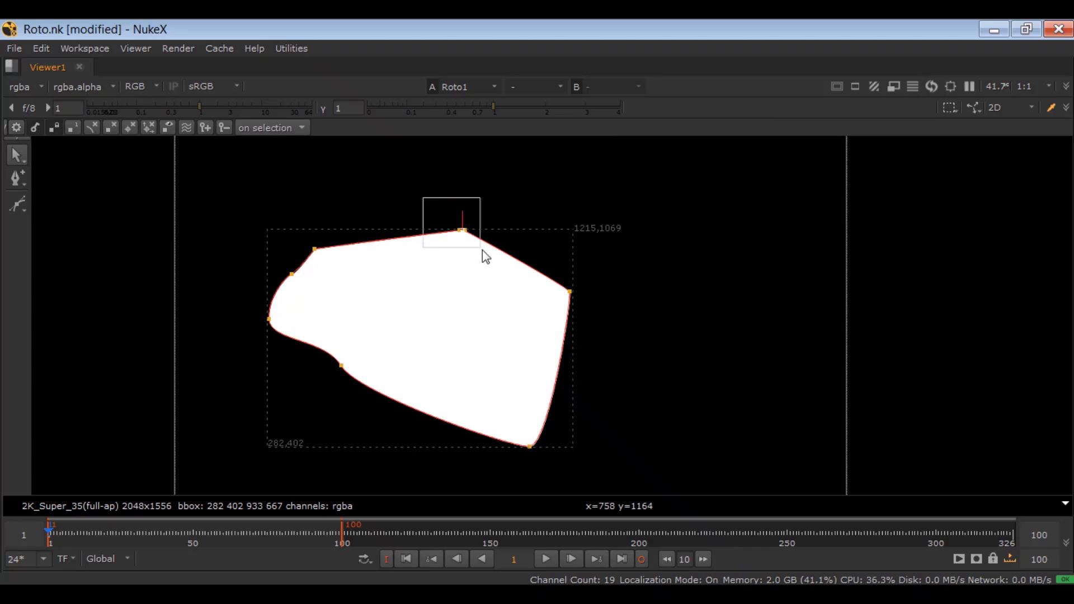
scroll(465, 224, up, 5)
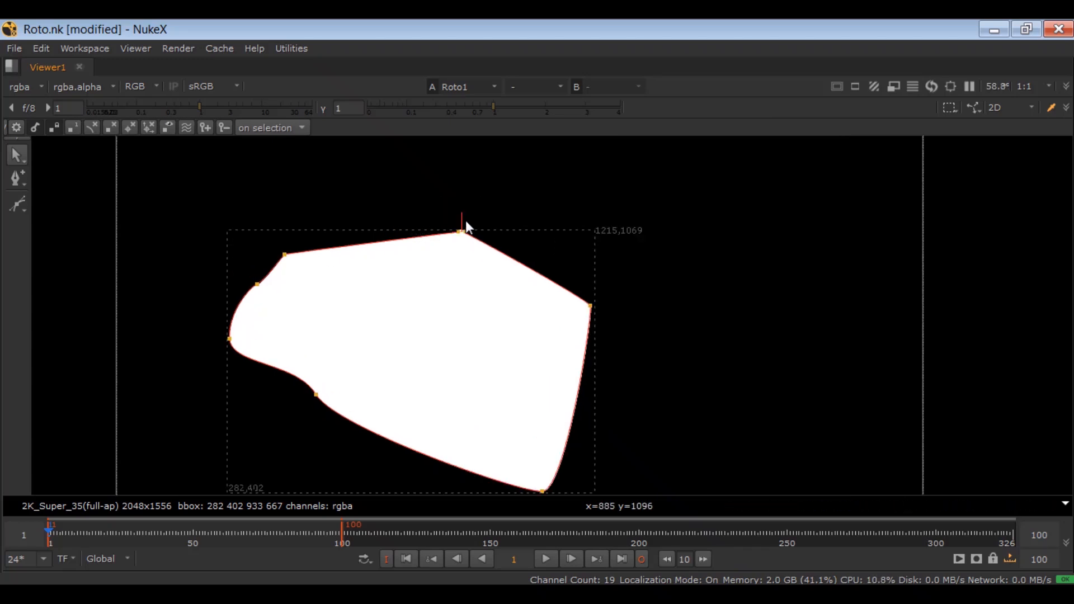
drag(462, 214, 463, 141)
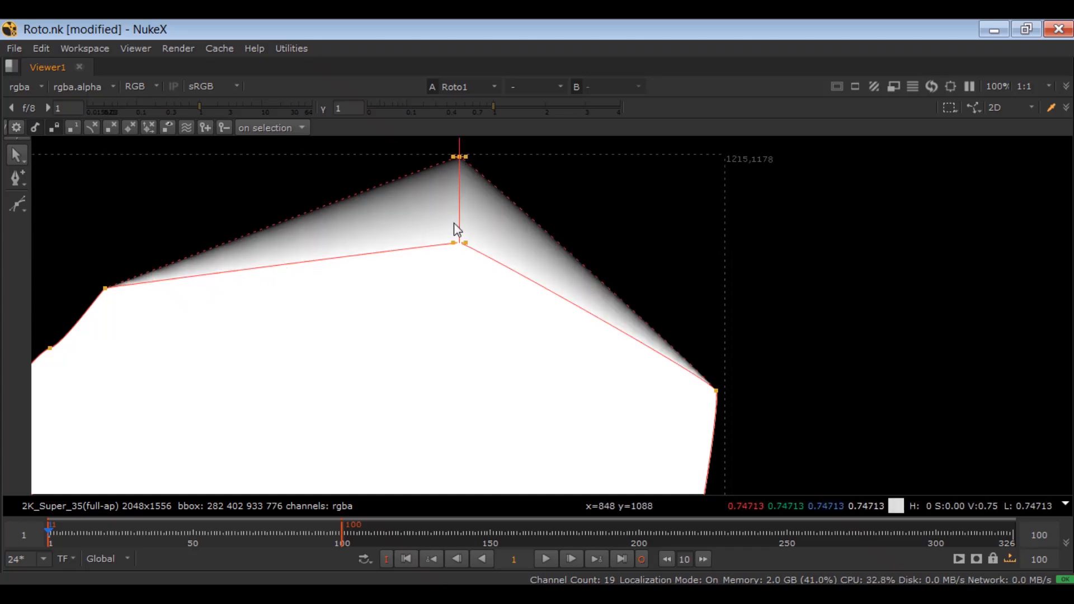
scroll(466, 172, up, 3)
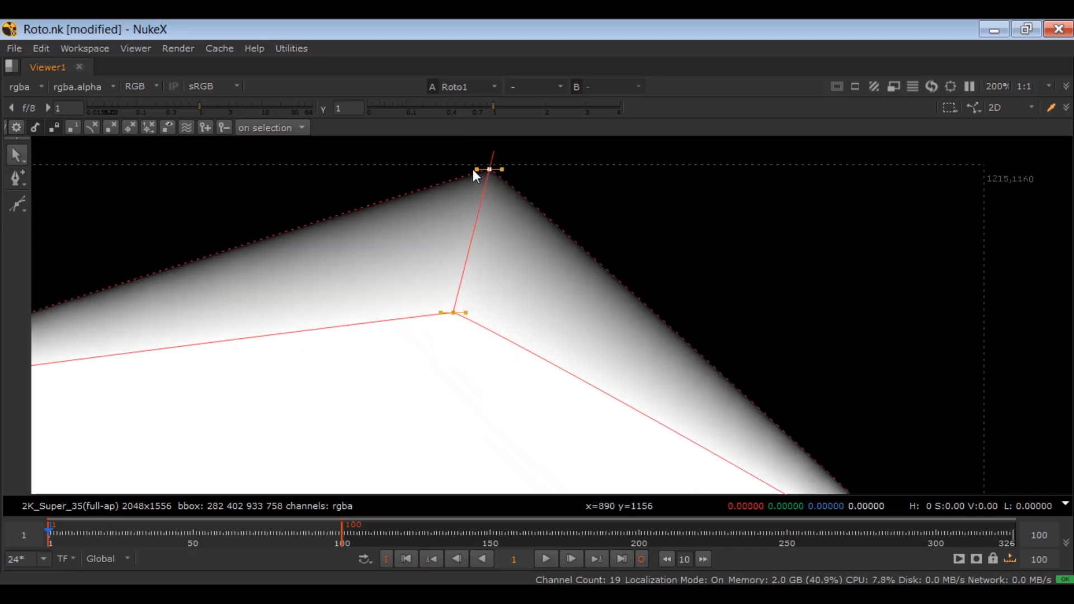
drag(475, 171, 239, 163)
drag(502, 170, 740, 179)
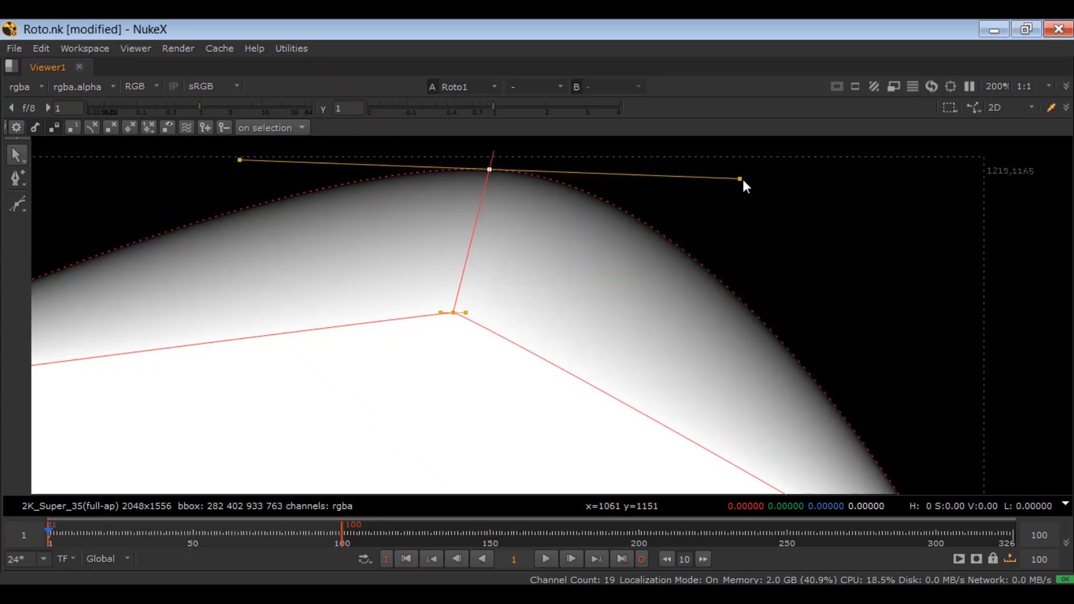
Step: Remove the feather from the Bezier's top point with the Remove Feather tool
scroll(742, 177, down, 5)
right_click(17, 178)
click(83, 257)
click(652, 230)
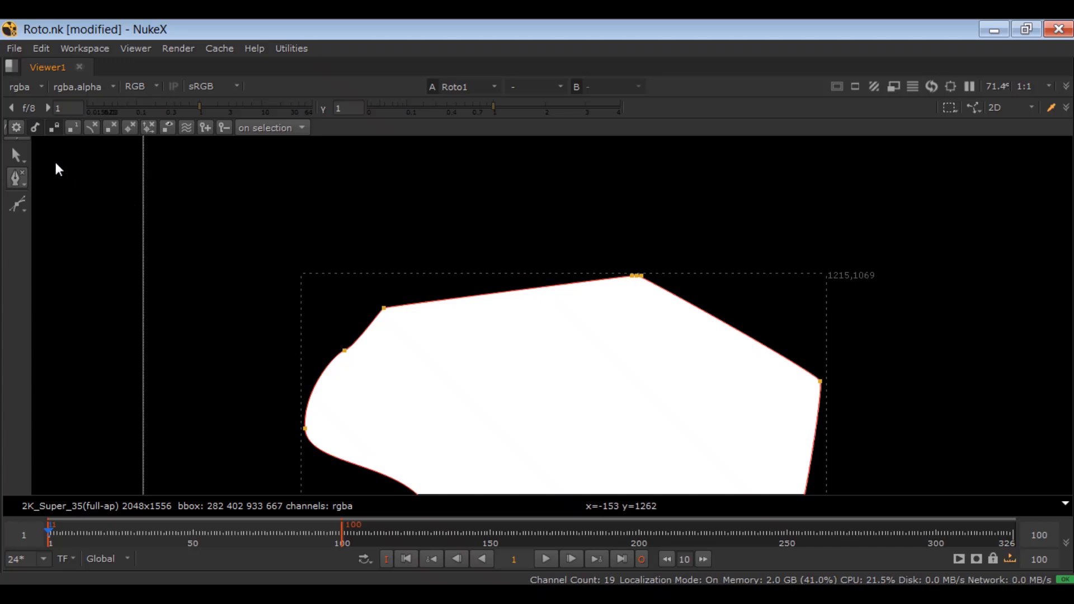
Step: Select the Bezier's top point and increase its feather repeatedly until it extends about 85 pixels outward
right_click(16, 156)
click(17, 156)
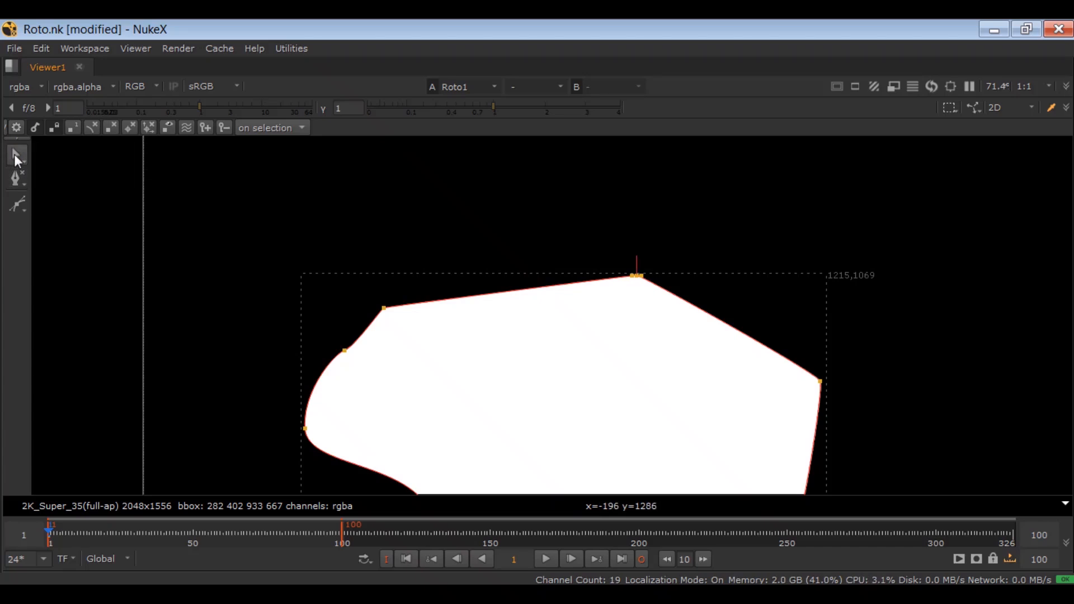
drag(709, 213, 573, 328)
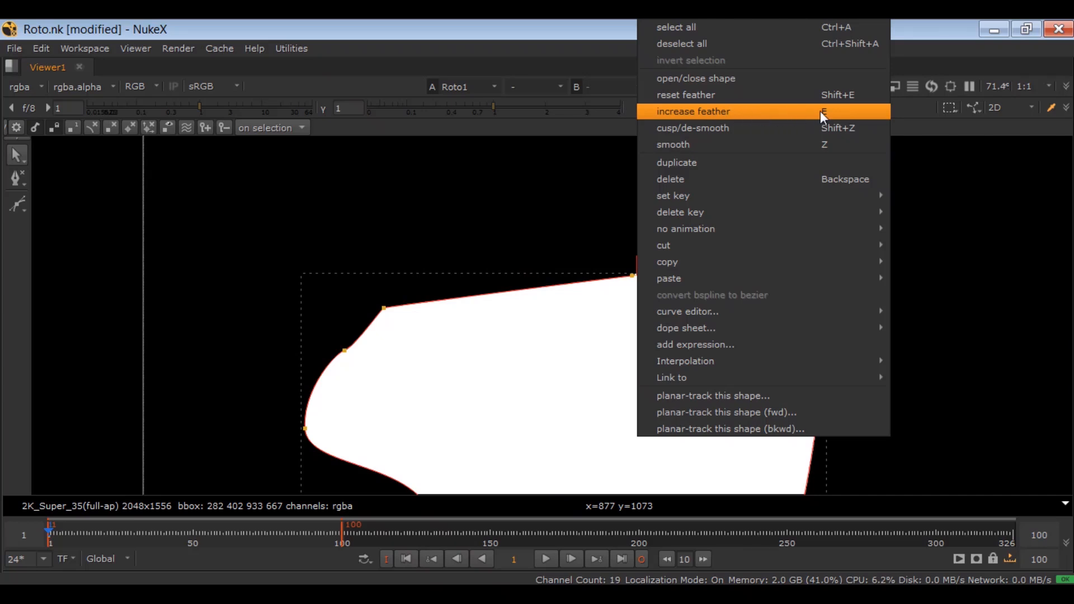
click(837, 111)
key(e)
key(e)
key(e)
key(e)
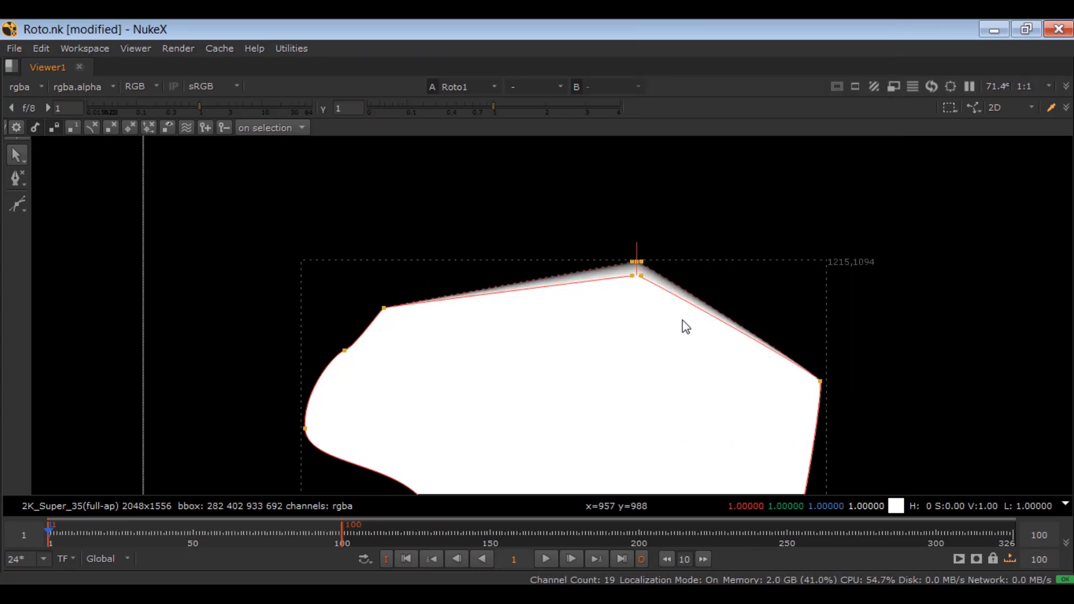
key(e)
key(e)
key(e)
key(e)
key(e)
key(e)
key(e)
key(e)
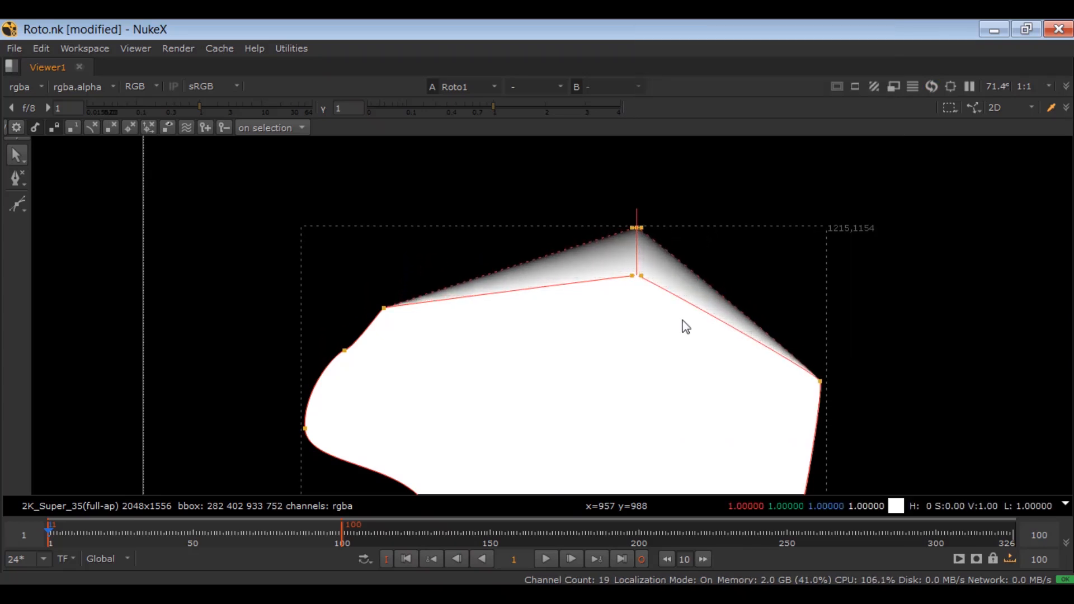
Step: Increase the feather of the Bezier's top point further until it extends about 130 pixels outward
key(e)
key(e)
key(e)
key(e)
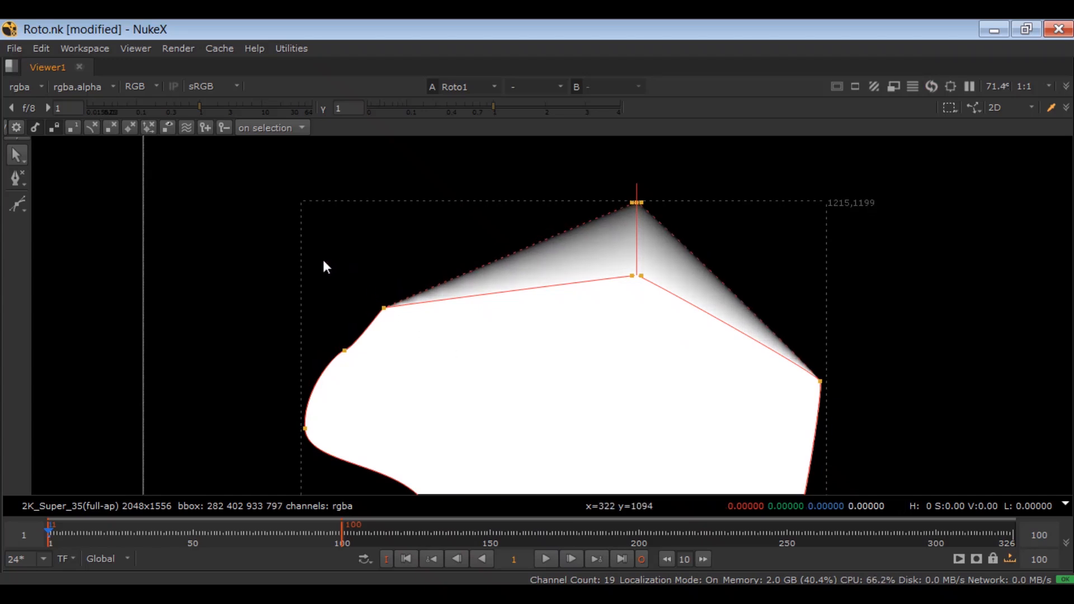
Step: Select all points of the Bezier and increase their feather repeatedly until it grows about 85 pixels outward around the shape
drag(435, 257, 352, 335)
drag(462, 231, 267, 472)
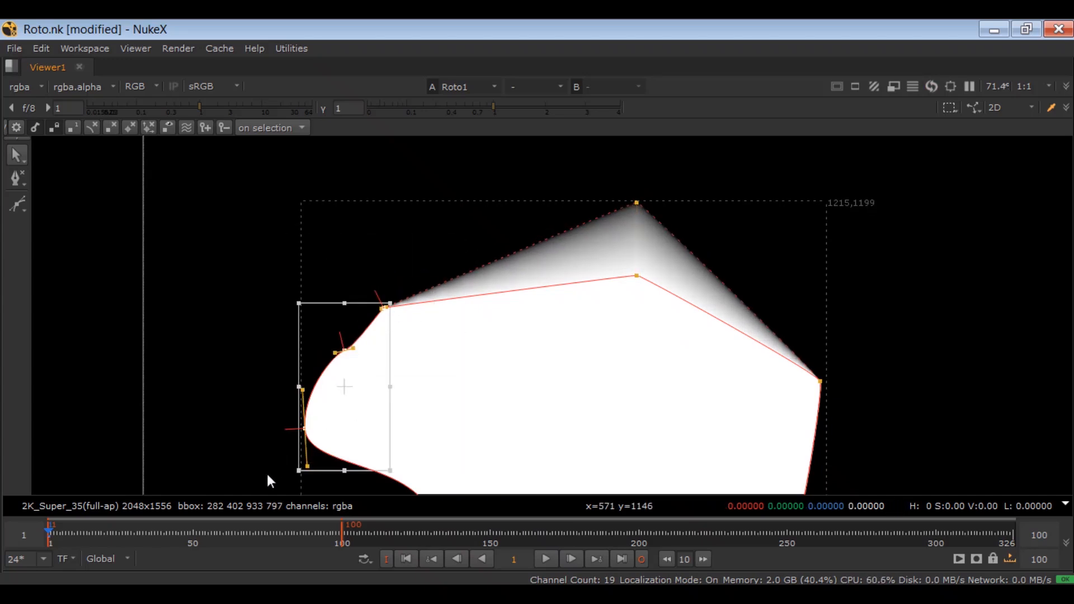
click(485, 380)
scroll(490, 375, down, 3)
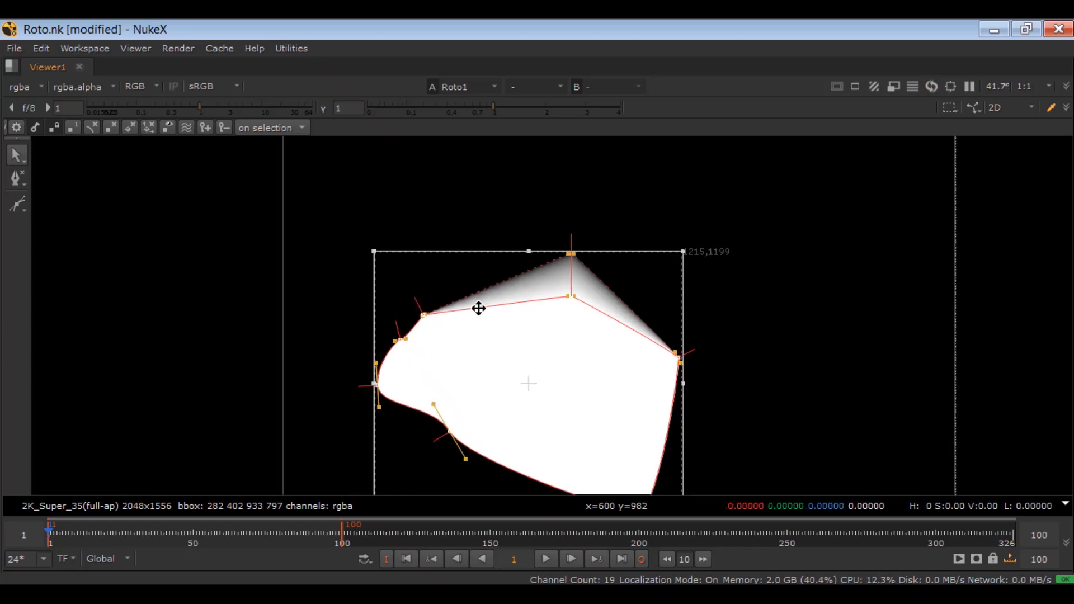
key(e)
key(e)
key(e)
key(e)
key(e)
key(e)
key(e)
key(e)
key(e)
key(e)
key(e)
key(e)
key(e)
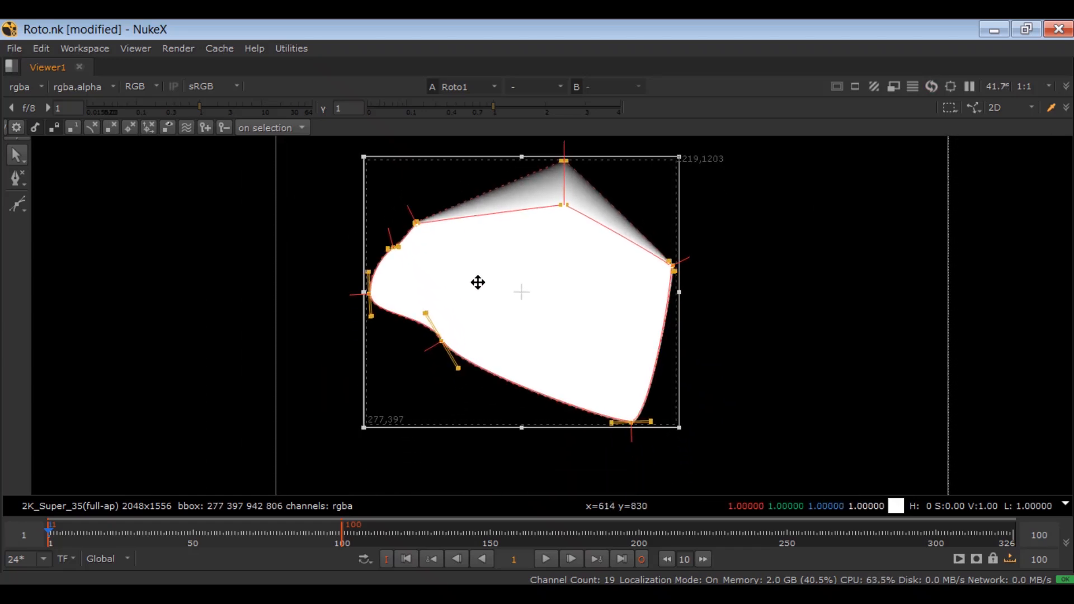
key(e)
key(e)
key(e)
key(e)
key(e)
key(e)
key(e)
key(e)
key(e)
key(e)
key(e)
key(e)
key(e)
key(e)
key(e)
key(e)
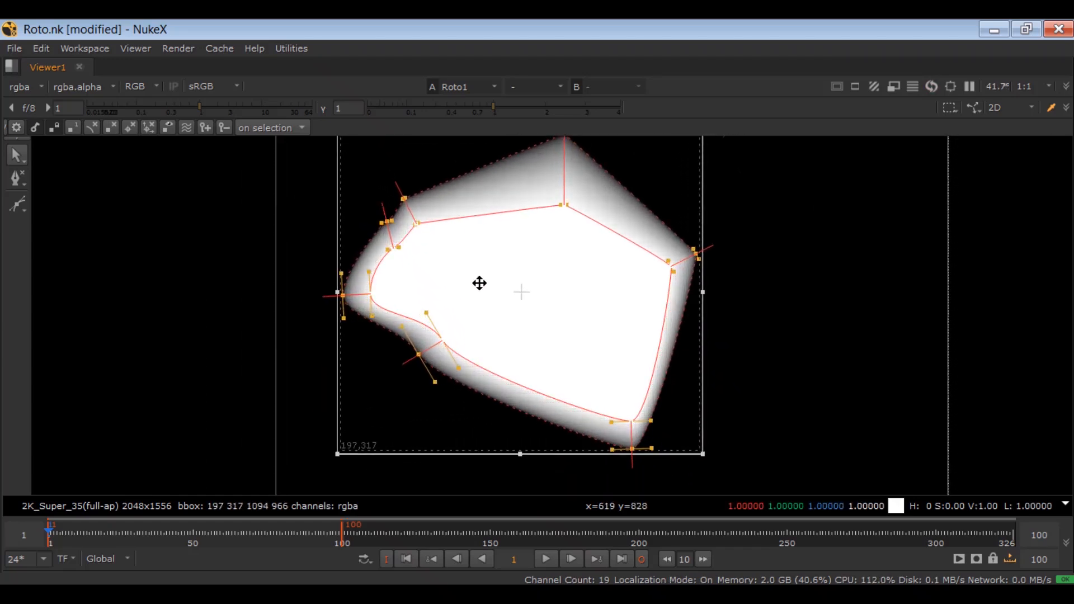
key(e)
Step: Decrease the feather of all selected Bezier points past the outline to the inside, and clear the feather from the shape
drag(732, 235, 654, 307)
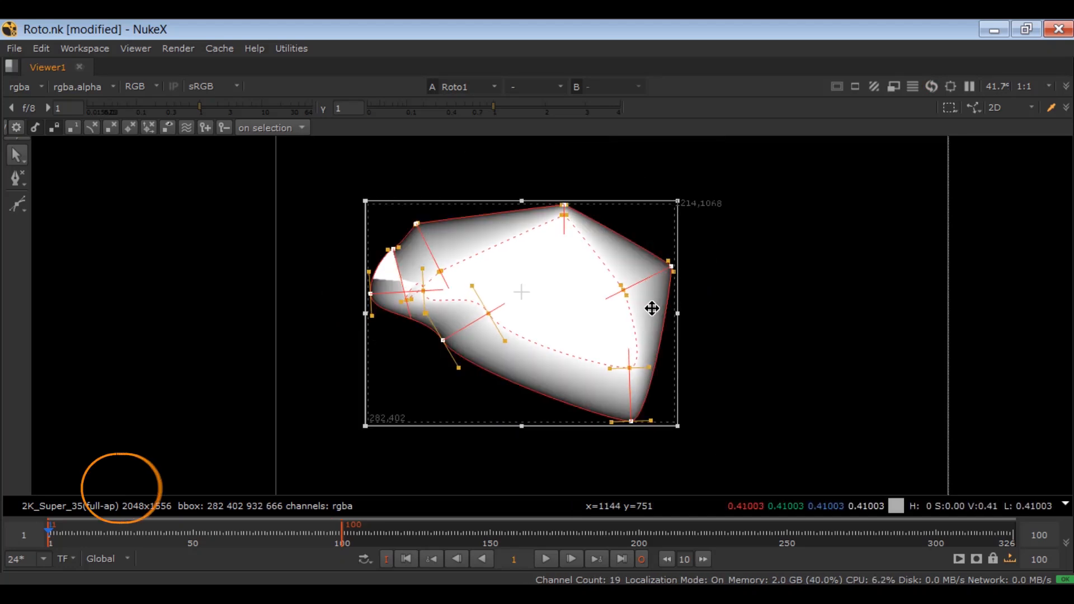
key(shift+e)
scroll(267, 339, down, 1)
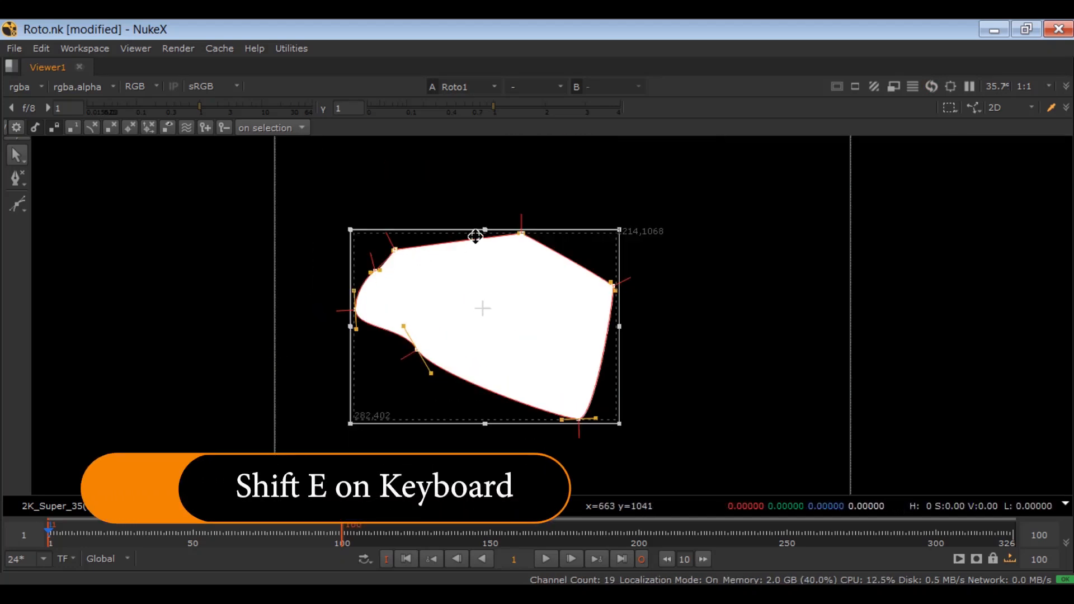
Step: Open the context options for the Bezier's top point
click(532, 223)
right_click(523, 233)
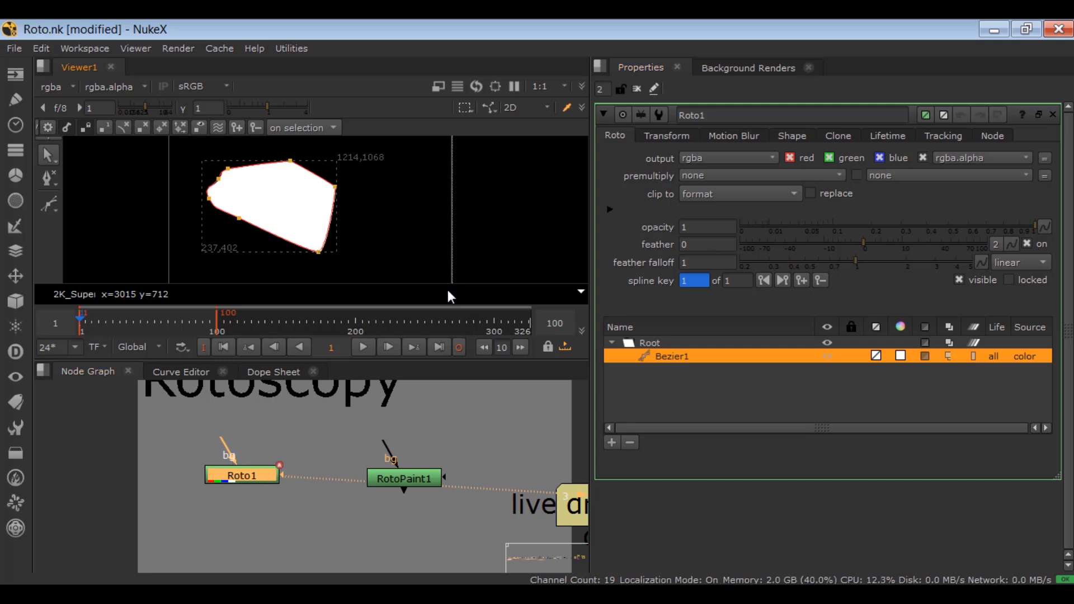
Step: Lower the Bezier's opacity to 0.19 and restore it to 1
drag(1025, 229, 867, 233)
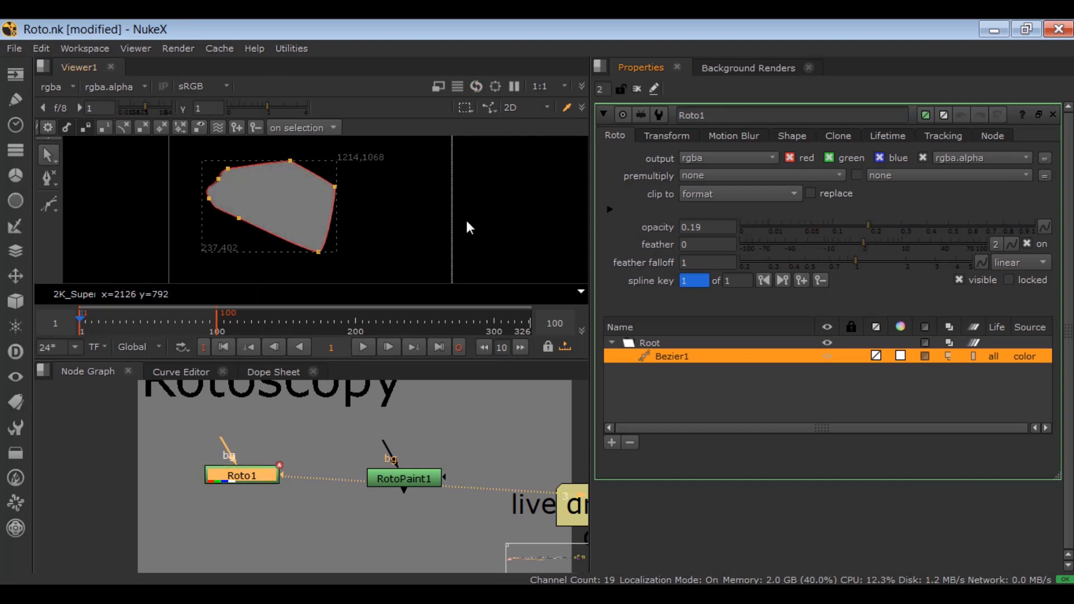
drag(880, 226, 1041, 222)
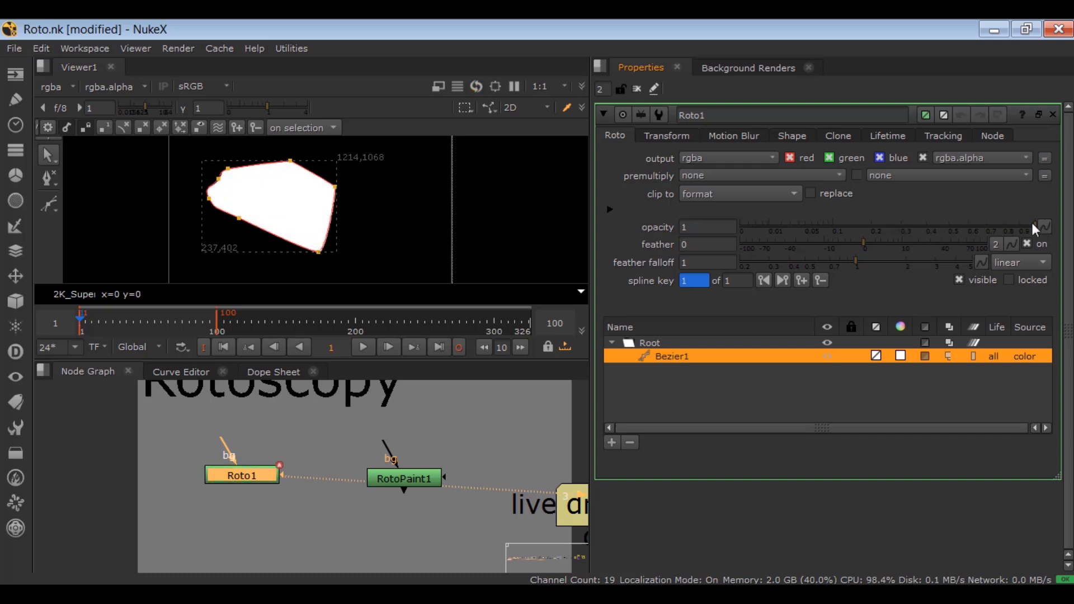
Step: Set the Bezier's overall feather to 100, try pulling its right point's feather farther outward, and undo that pull
drag(861, 250, 1001, 250)
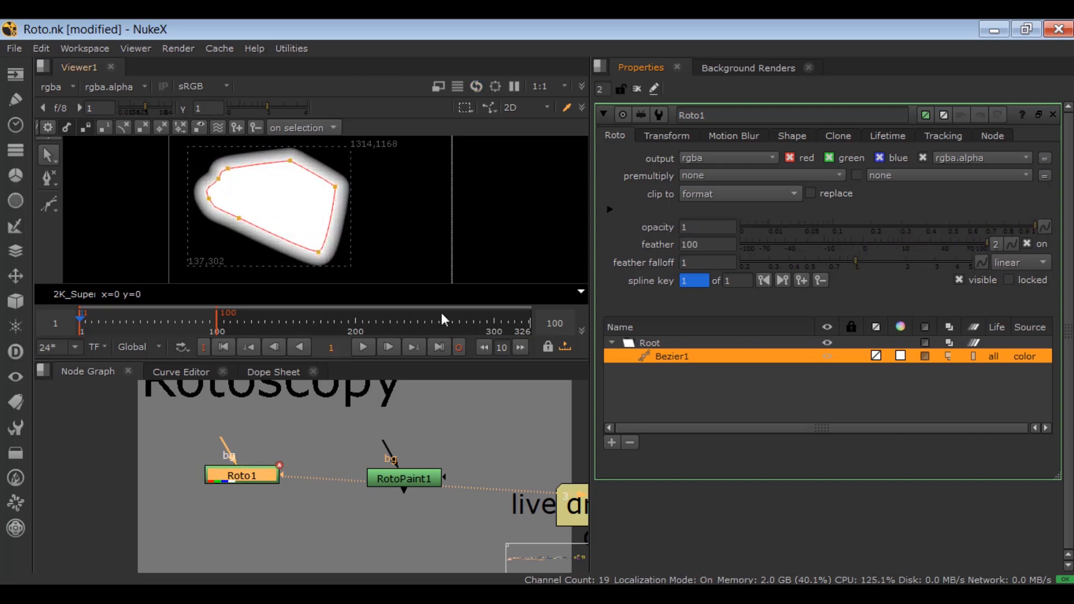
scroll(303, 185, up, 3)
click(358, 188)
drag(372, 180, 426, 187)
scroll(432, 156, down, 1)
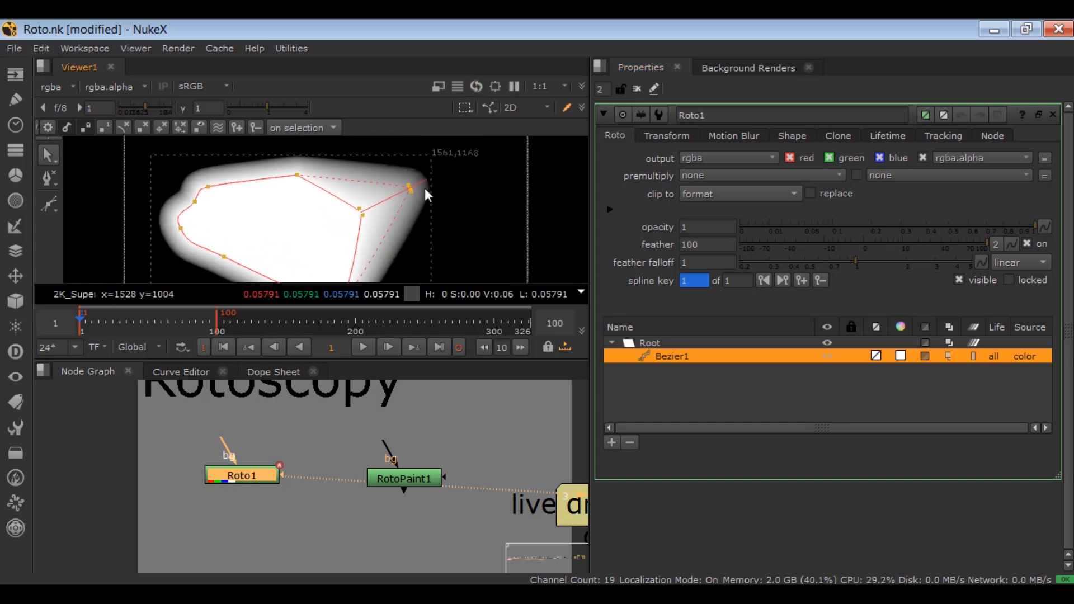
scroll(426, 186, up, 1)
key(ctrl+z)
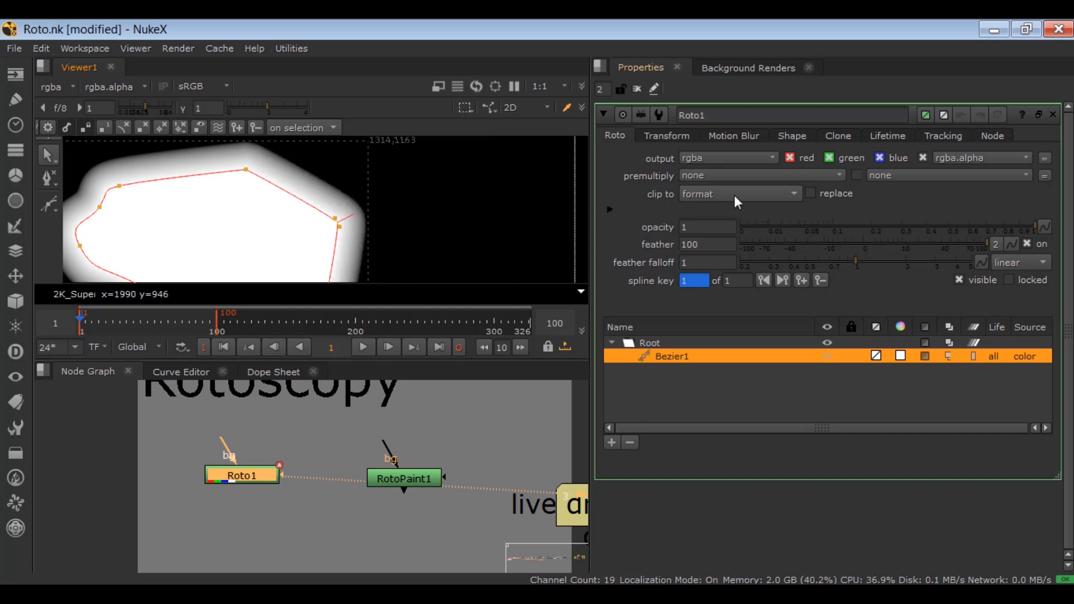
Step: Try negative overall feather values of -100 and -400 on the Bezier, and settle the feather at 29
drag(882, 245, 708, 260)
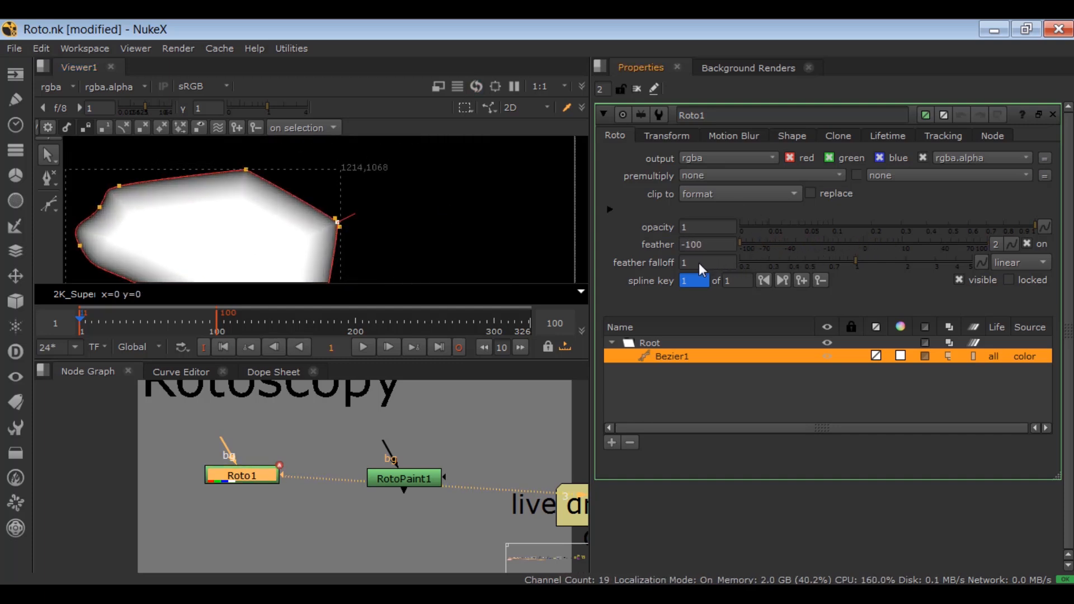
click(687, 245)
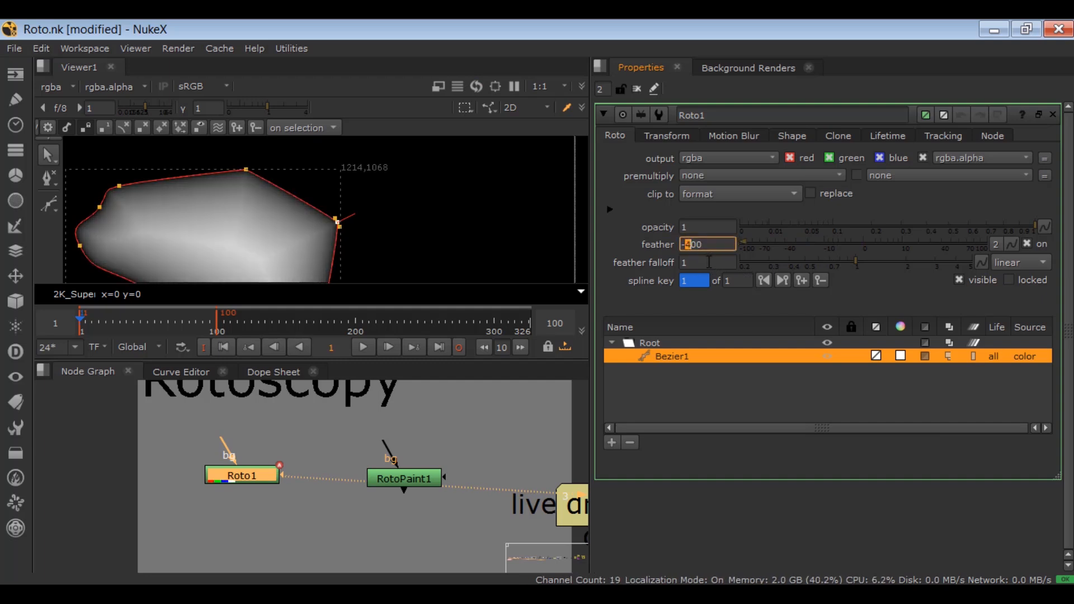
text(200)
key(Return)
key(Up)
key(Up)
key(Up)
key(Down)
key(Down)
key(Down)
key(Down)
key(Down)
drag(869, 246, 930, 245)
Step: Pull a feather edge outward from the Bezier's right point, and test higher and lower feather falloff before resetting it to 1
drag(856, 261, 975, 268)
scroll(339, 207, up, 4)
drag(356, 245, 513, 166)
drag(955, 262, 797, 270)
ctrl+click(755, 260)
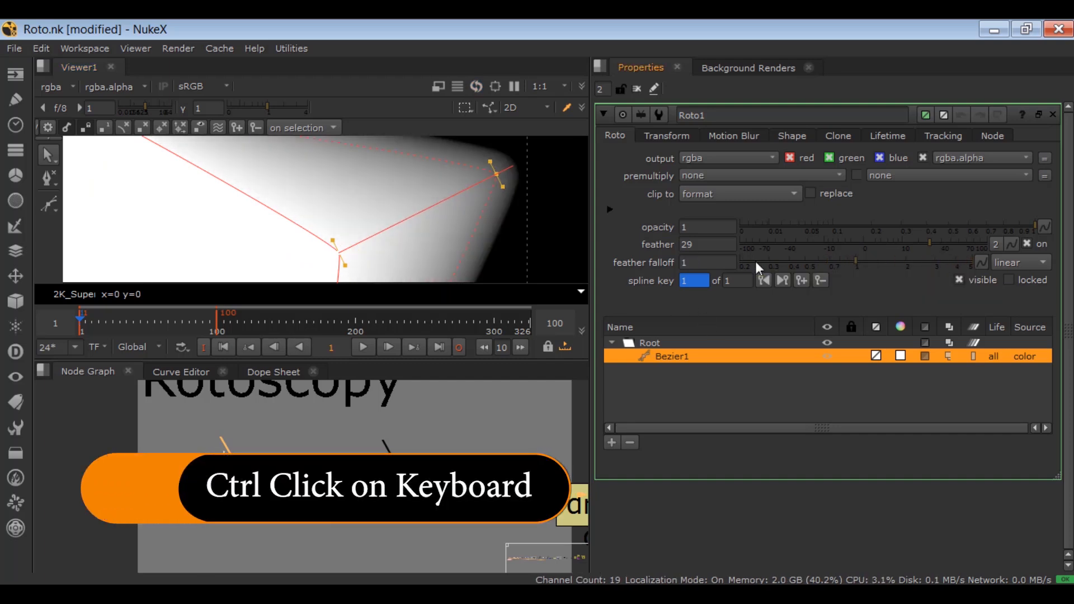